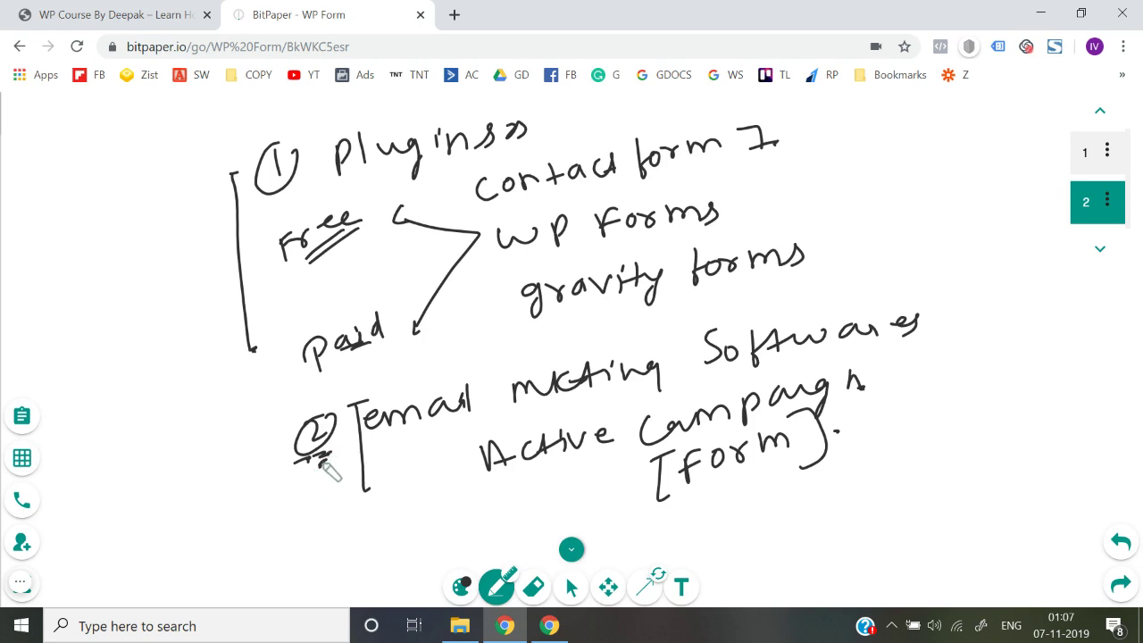
# Step: Bracket the plugin list, box WP Forms as the choice and strike through the others
pyautogui.click(461, 178)
pyautogui.moveTo(474, 179); pyautogui.dragTo(500, 342)
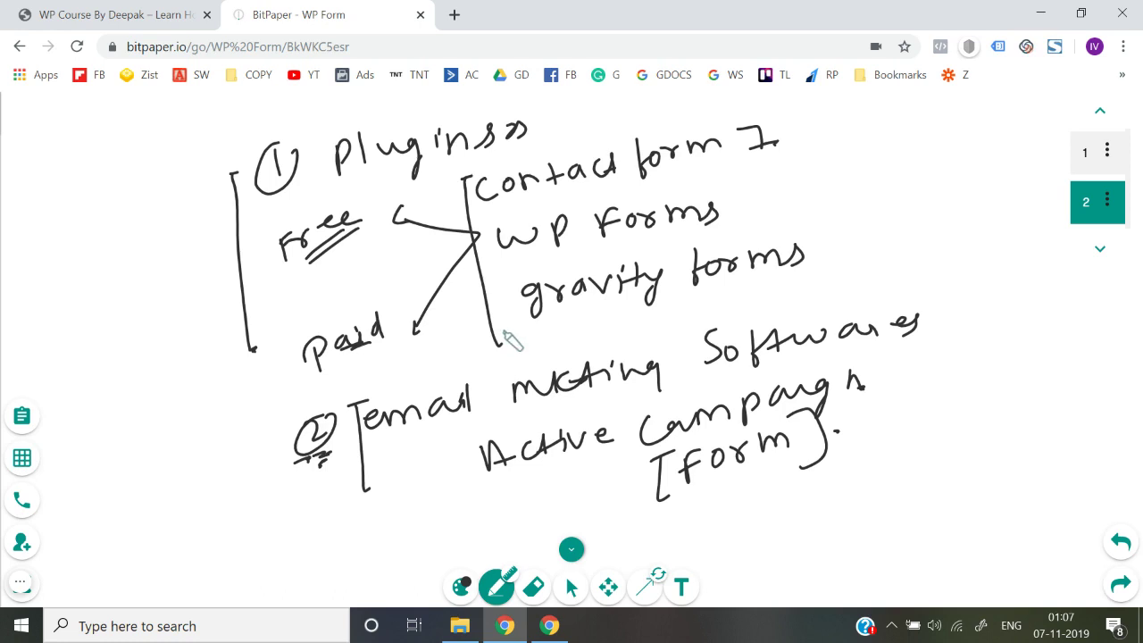
pyautogui.moveTo(497, 214); pyautogui.dragTo(496, 280)
pyautogui.moveTo(488, 215)
pyautogui.mouseDown()
pyautogui.moveTo(740, 139)
pyautogui.moveTo(747, 240)
pyautogui.moveTo(503, 308)
pyautogui.mouseUp()
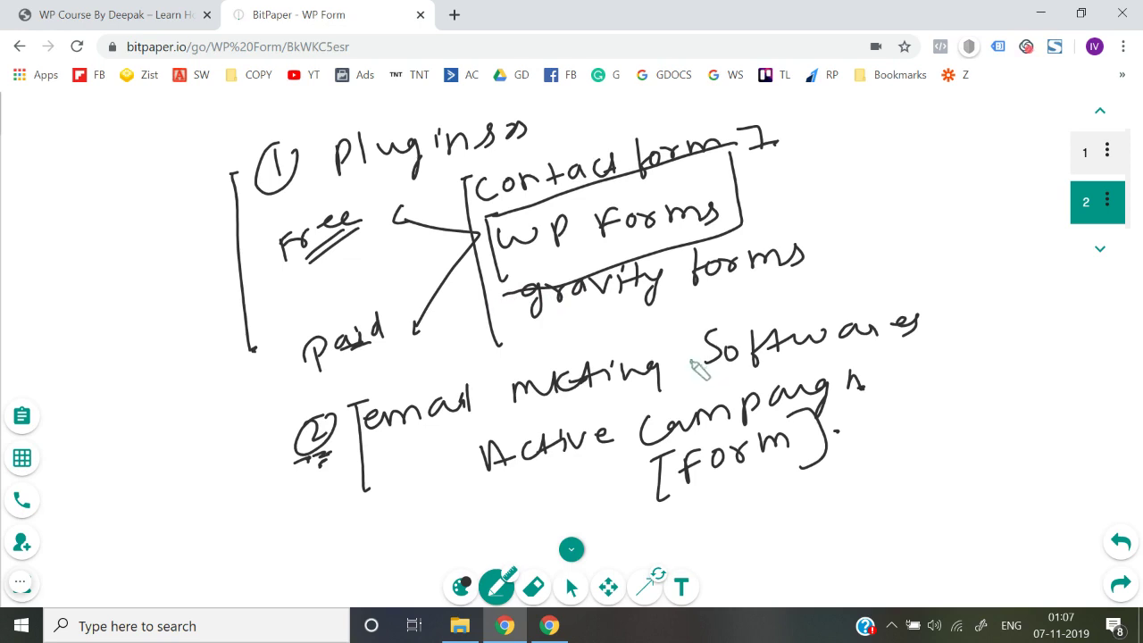
pyautogui.moveTo(559, 258); pyautogui.dragTo(614, 253)
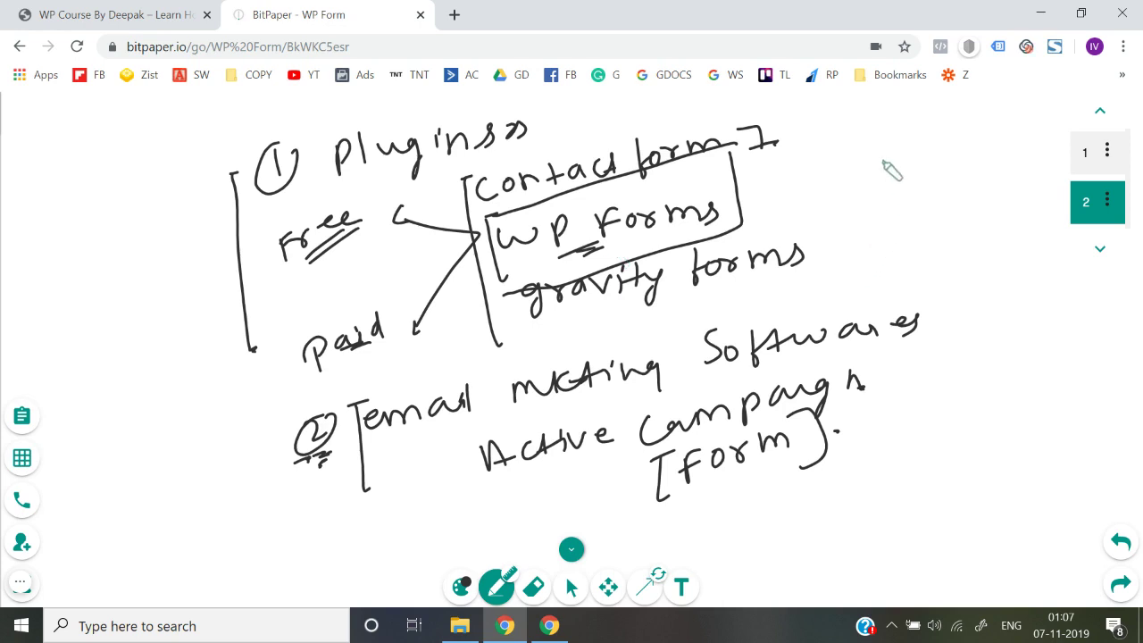
# Step: Tick Contact form 7, WP Forms and Gravity Forms, and write 'caldera forms' beneath
pyautogui.moveTo(782, 143)
pyautogui.mouseDown()
pyautogui.moveTo(794, 154)
pyautogui.moveTo(815, 127)
pyautogui.mouseUp()
pyautogui.moveTo(756, 187); pyautogui.dragTo(783, 176)
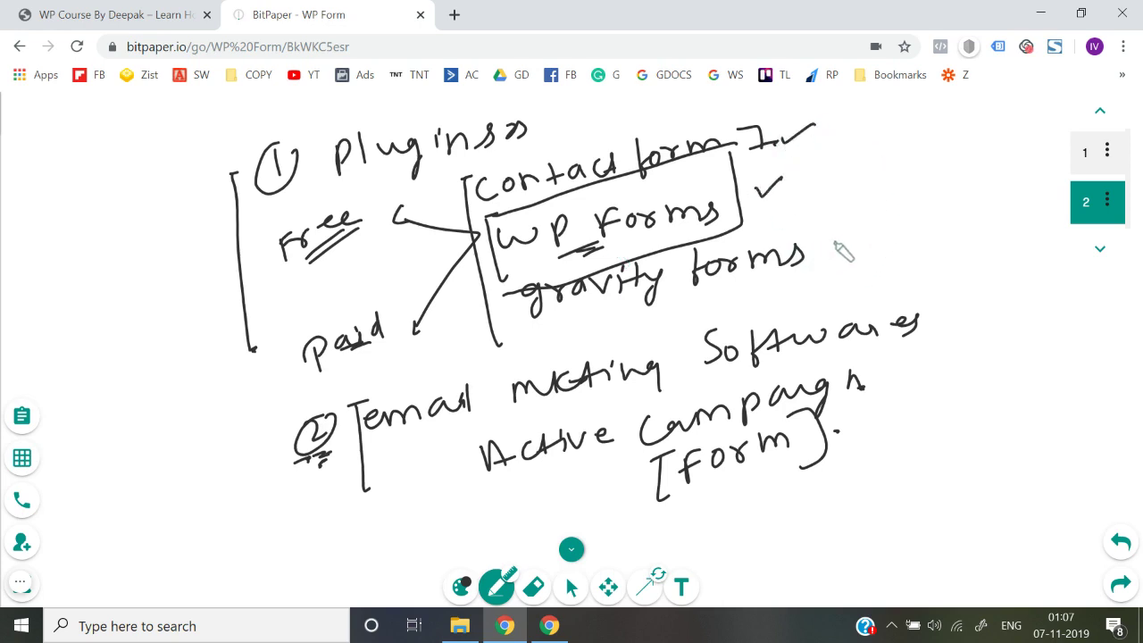
pyautogui.moveTo(814, 253); pyautogui.dragTo(848, 234)
pyautogui.moveTo(561, 332)
pyautogui.mouseDown()
pyautogui.moveTo(548, 348)
pyautogui.moveTo(842, 285)
pyautogui.moveTo(854, 263)
pyautogui.mouseUp()
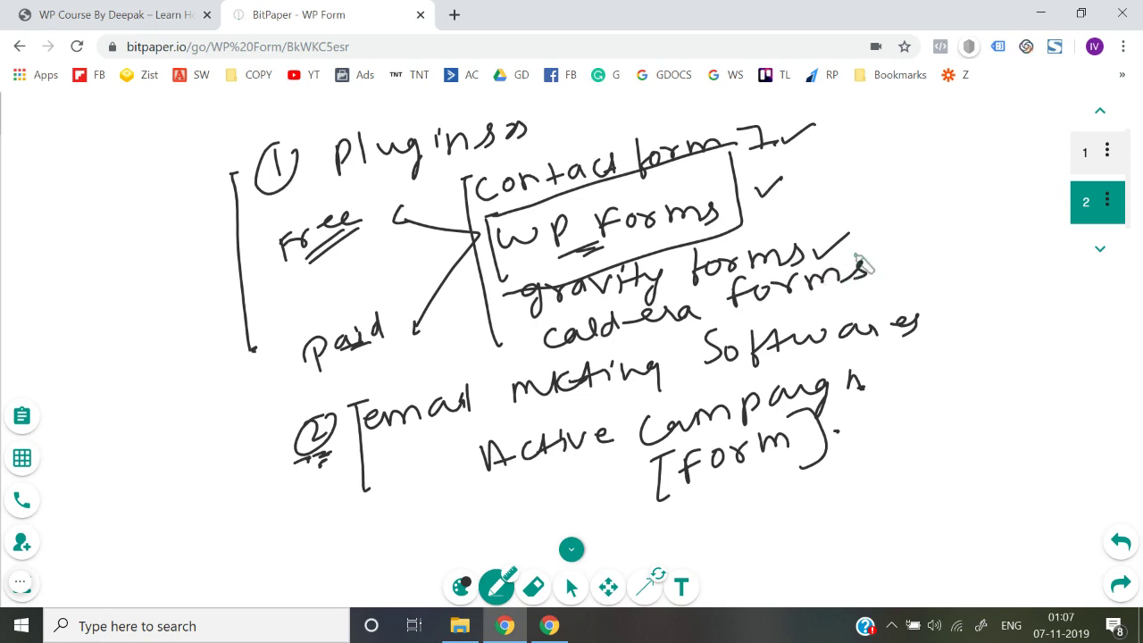
# Step: Go to the WordPress admin dashboard and open Plugins > Add New
pyautogui.click(116, 12)
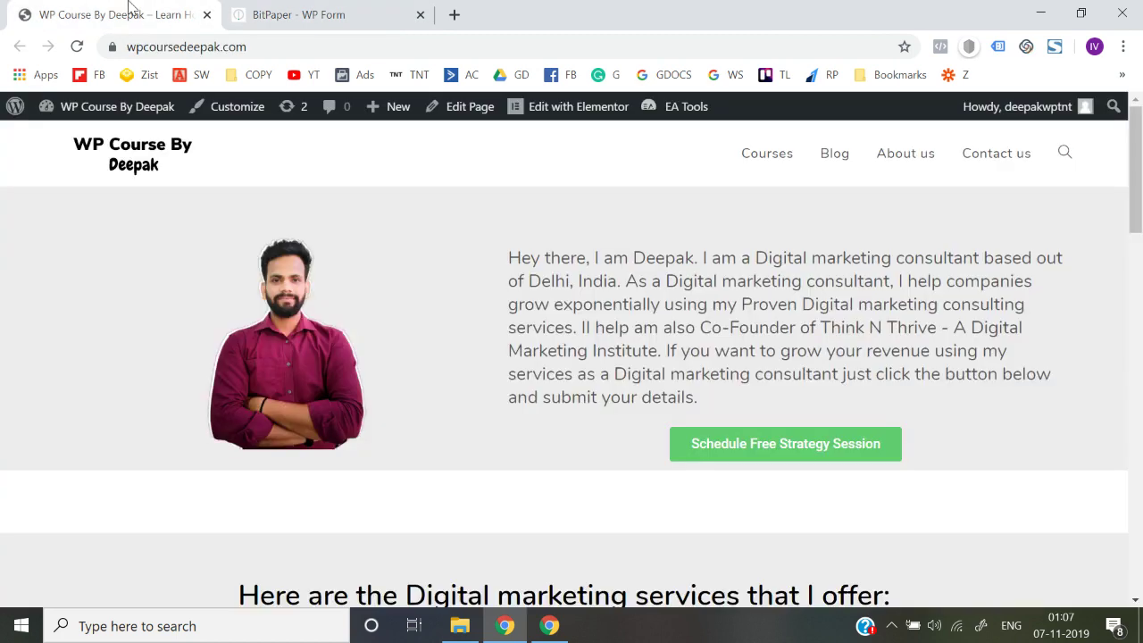
pyautogui.moveTo(122, 123)
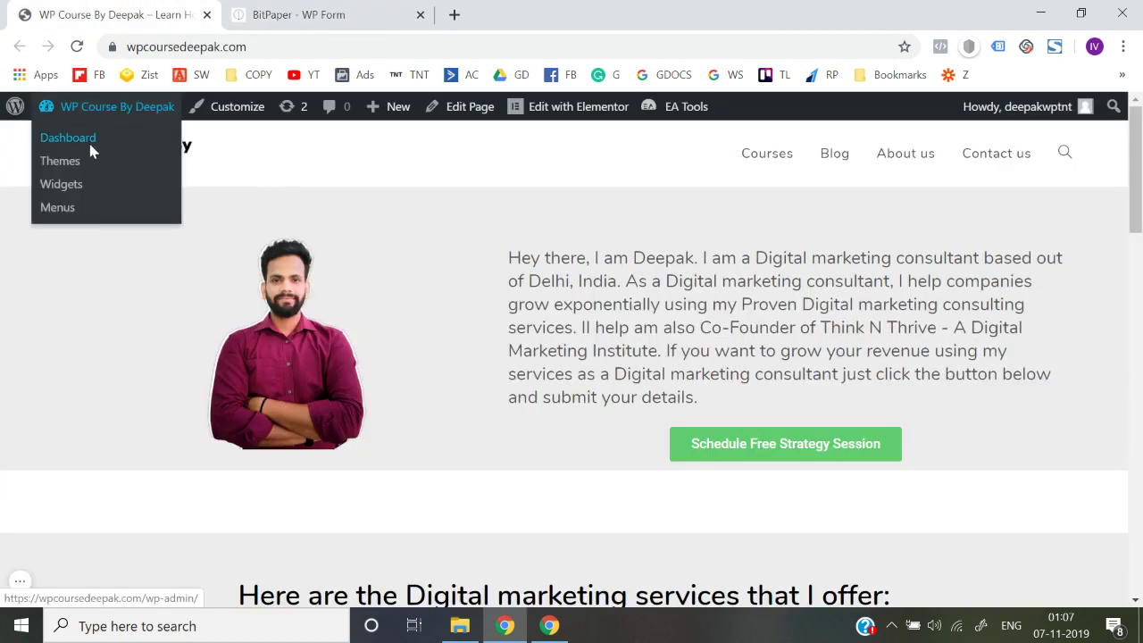
pyautogui.moveTo(90, 150)
pyautogui.mouseDown()
pyautogui.moveTo(89, 128)
pyautogui.moveTo(84, 140)
pyautogui.mouseUp()
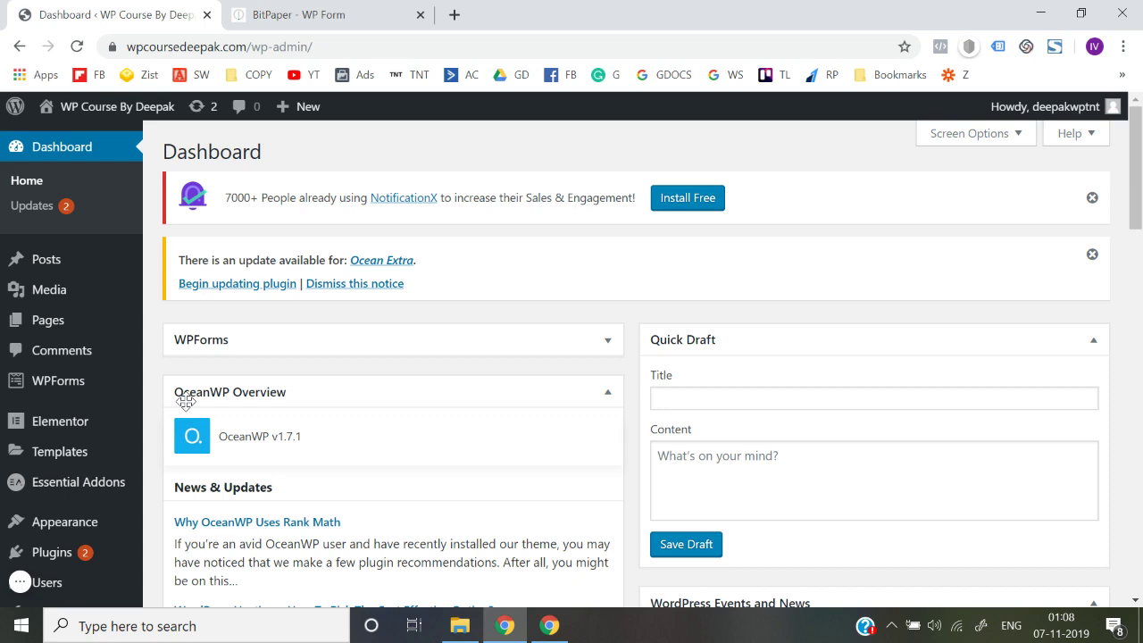
pyautogui.moveTo(99, 389)
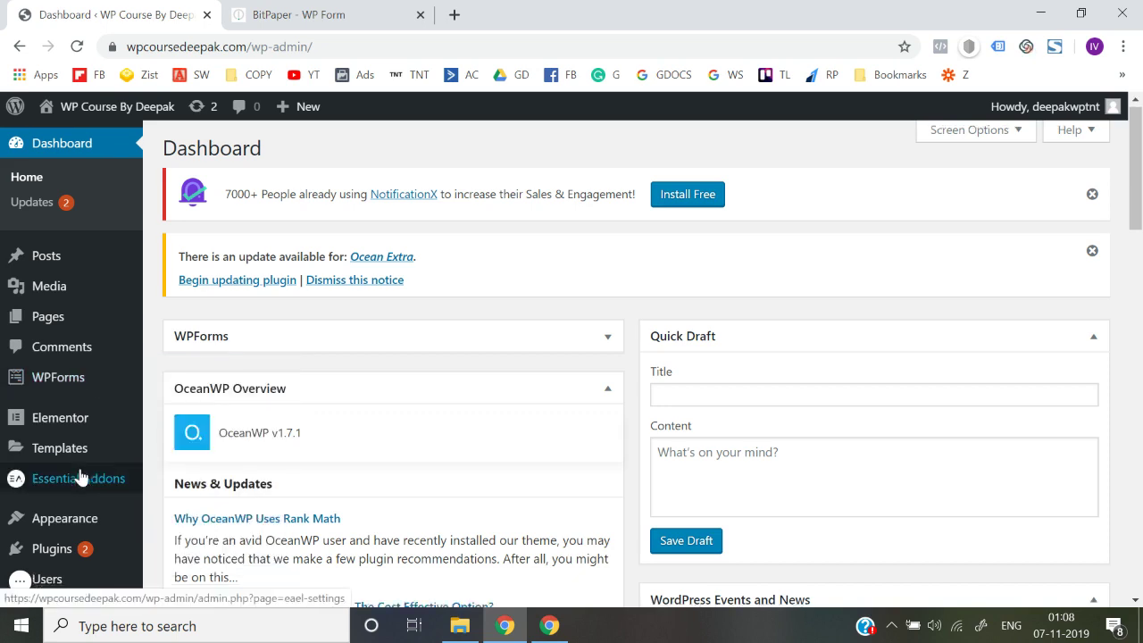
pyautogui.scroll(-1, 81, 477)
pyautogui.scroll(-1, 80, 477)
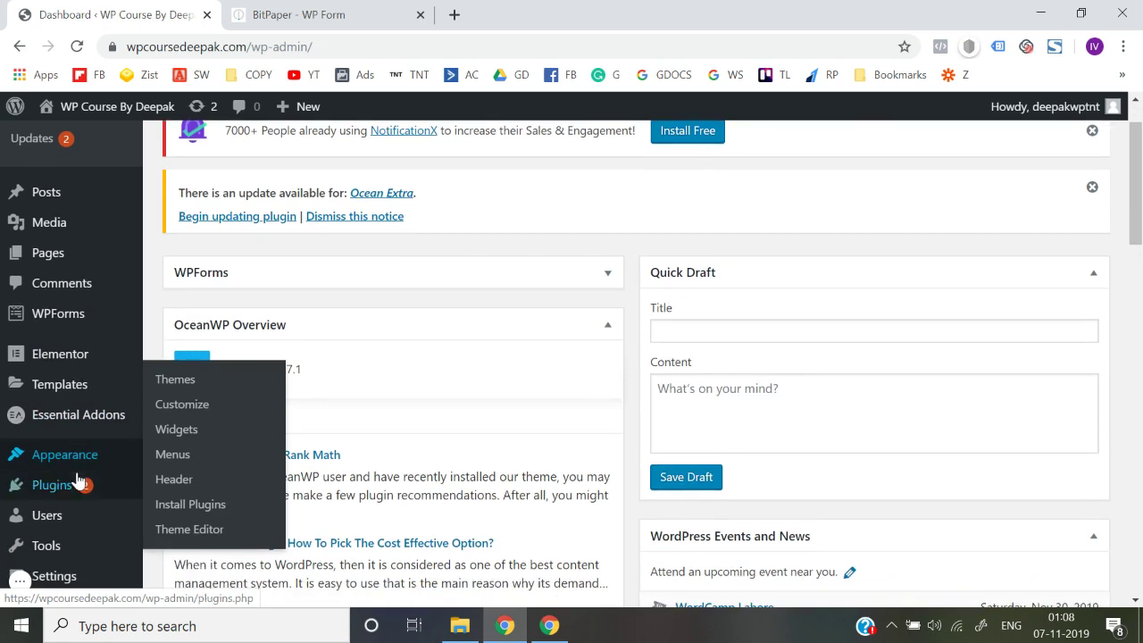
pyautogui.moveTo(82, 492)
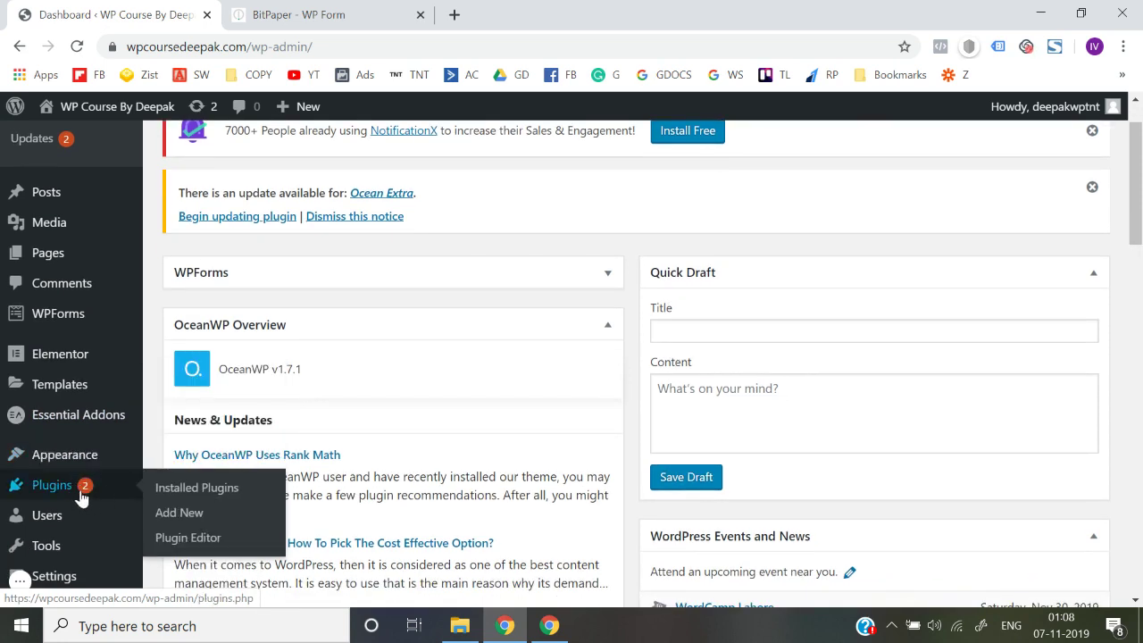
pyautogui.click(186, 511)
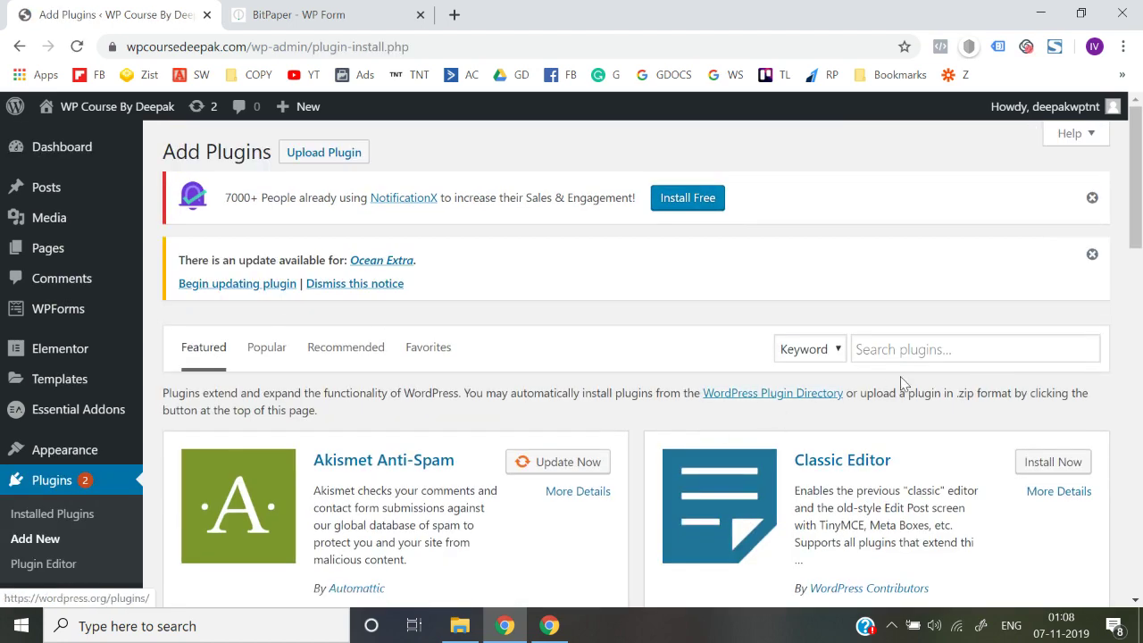
# Step: Search plugins for 'wp forms' and check that Contact Form by WPForms shows Active
pyautogui.click(919, 347)
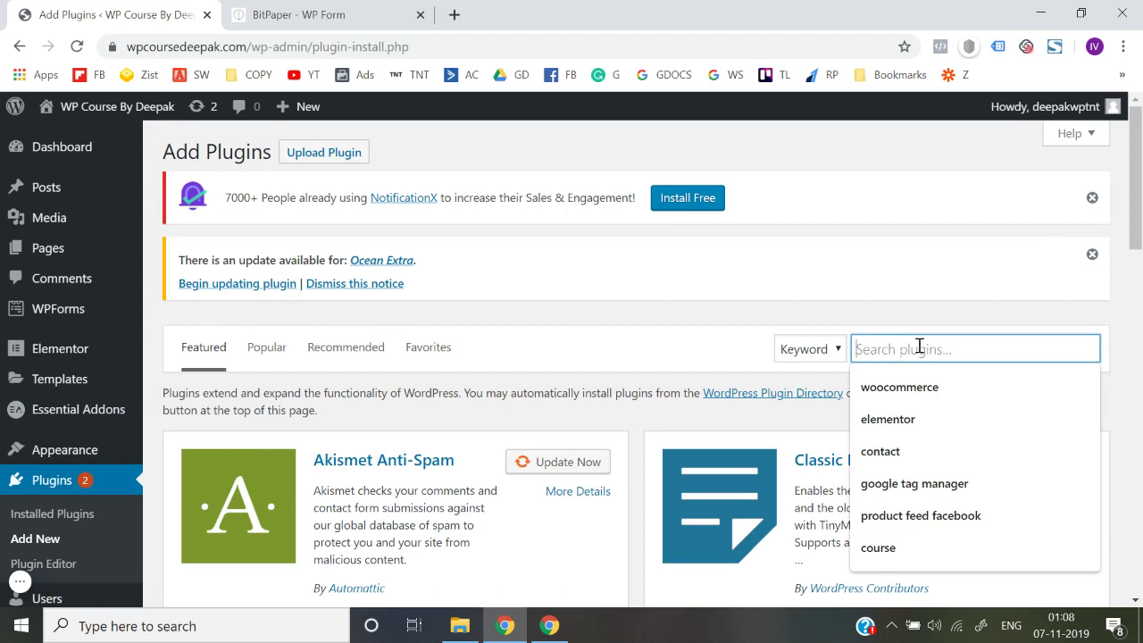
pyautogui.write('wp forms')
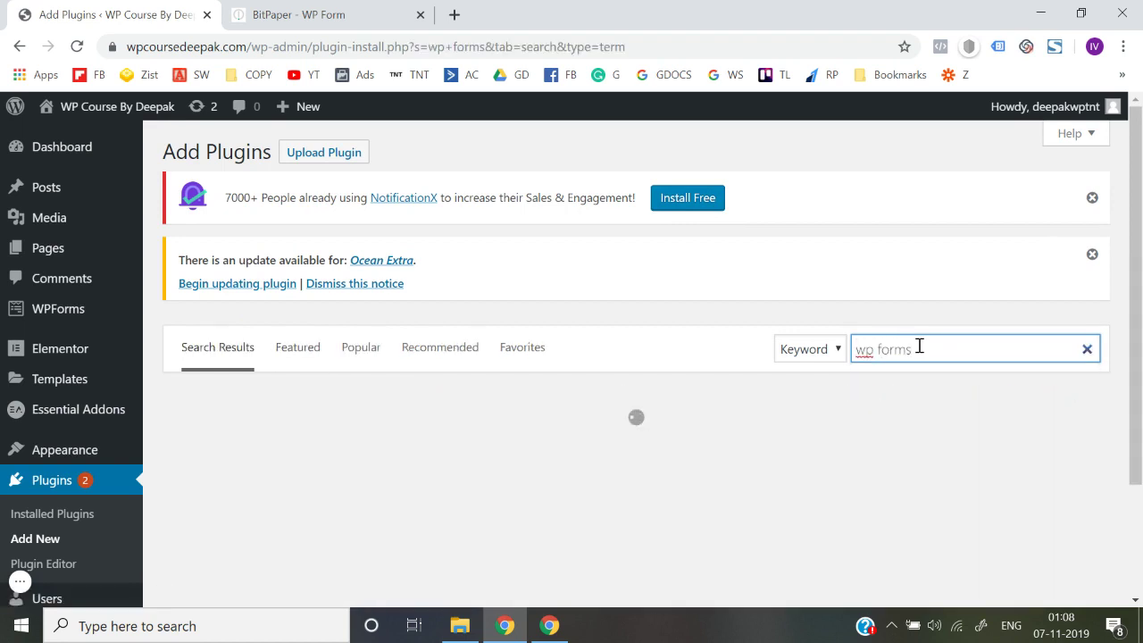
pyautogui.scroll(-1, 604, 307)
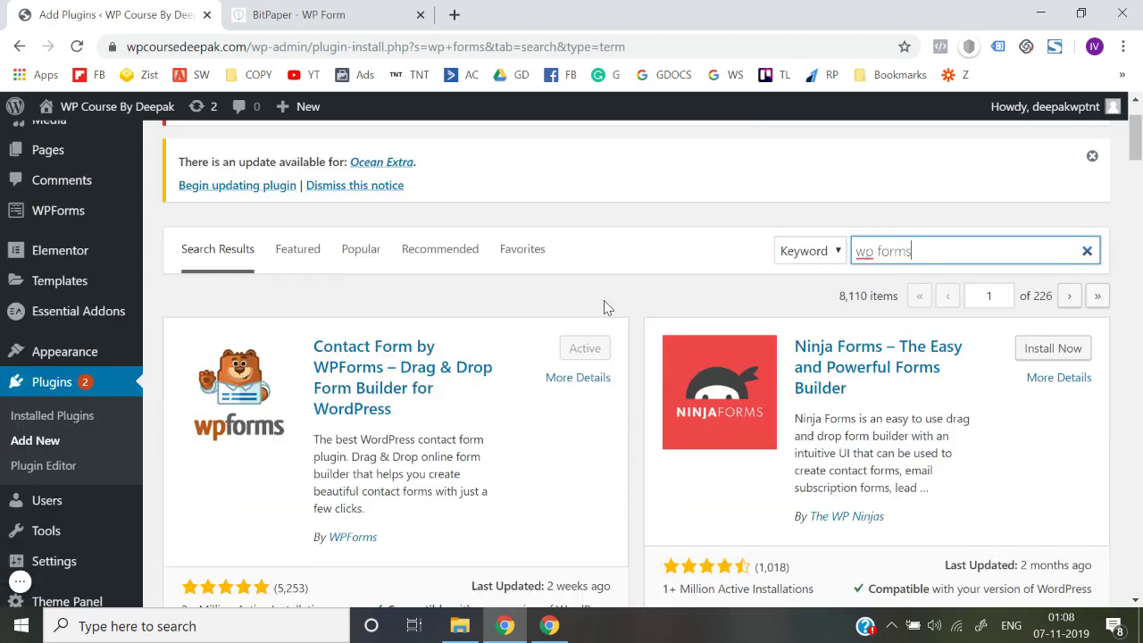
pyautogui.scroll(-1, 429, 402)
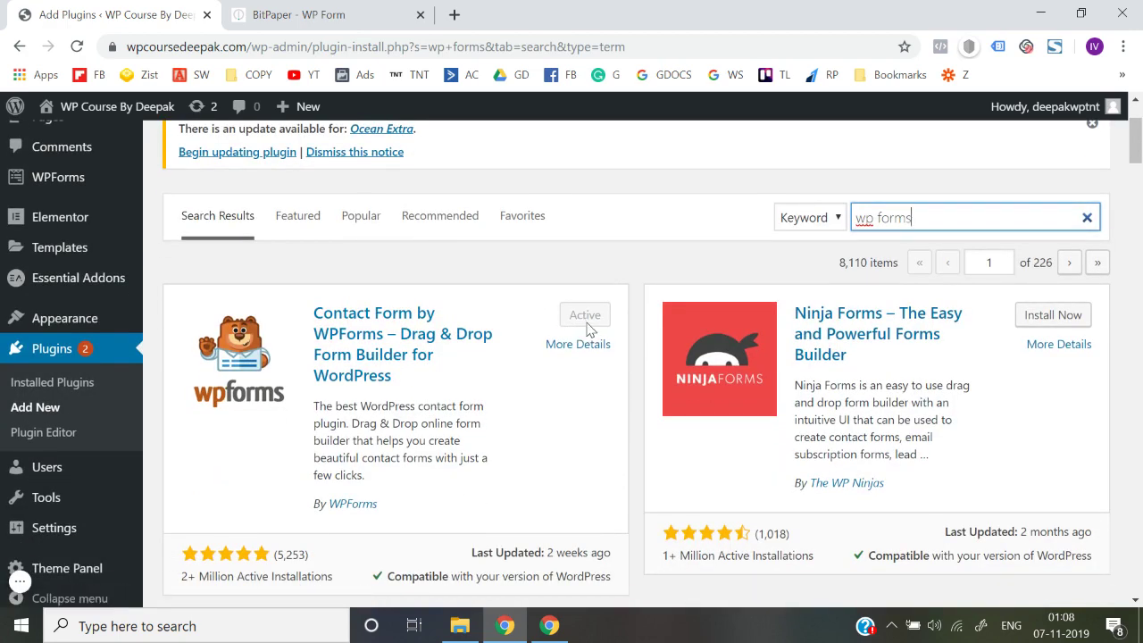
pyautogui.scroll(-3, 587, 329)
pyautogui.scroll(2, 844, 259)
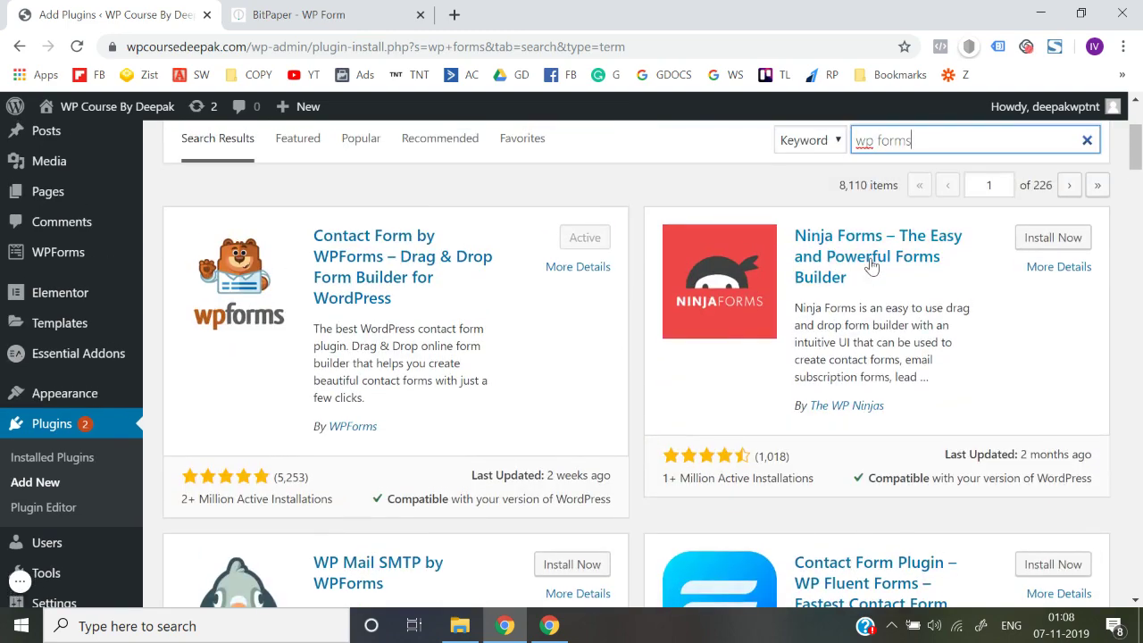
pyautogui.scroll(-7, 874, 258)
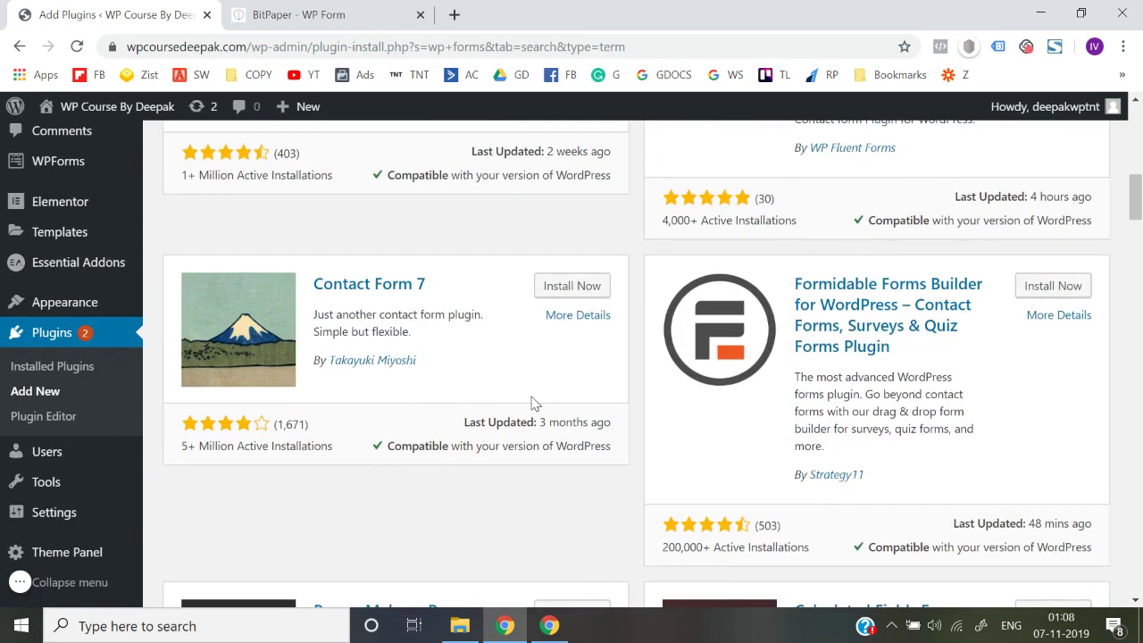
pyautogui.scroll(-2, 532, 403)
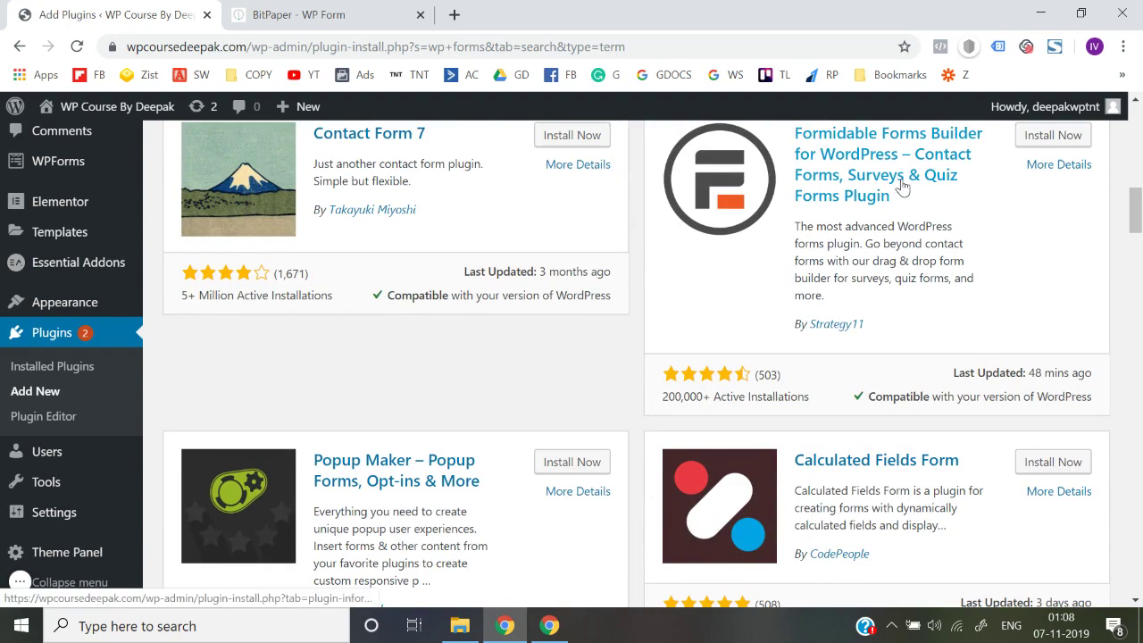
pyautogui.scroll(-7, 761, 497)
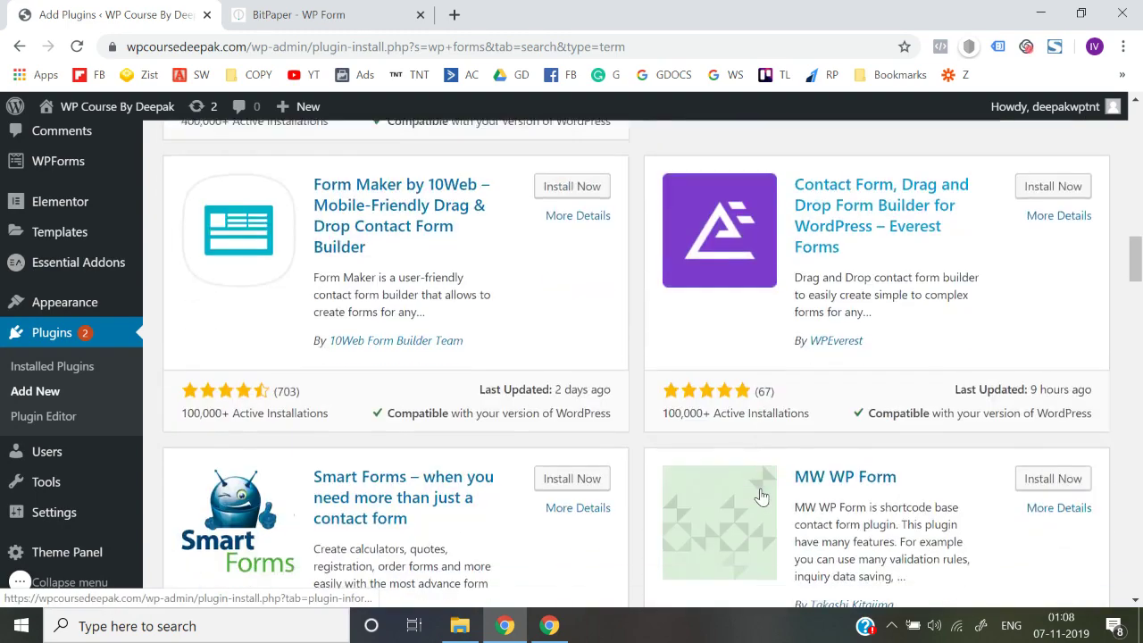
pyautogui.scroll(-3, 760, 497)
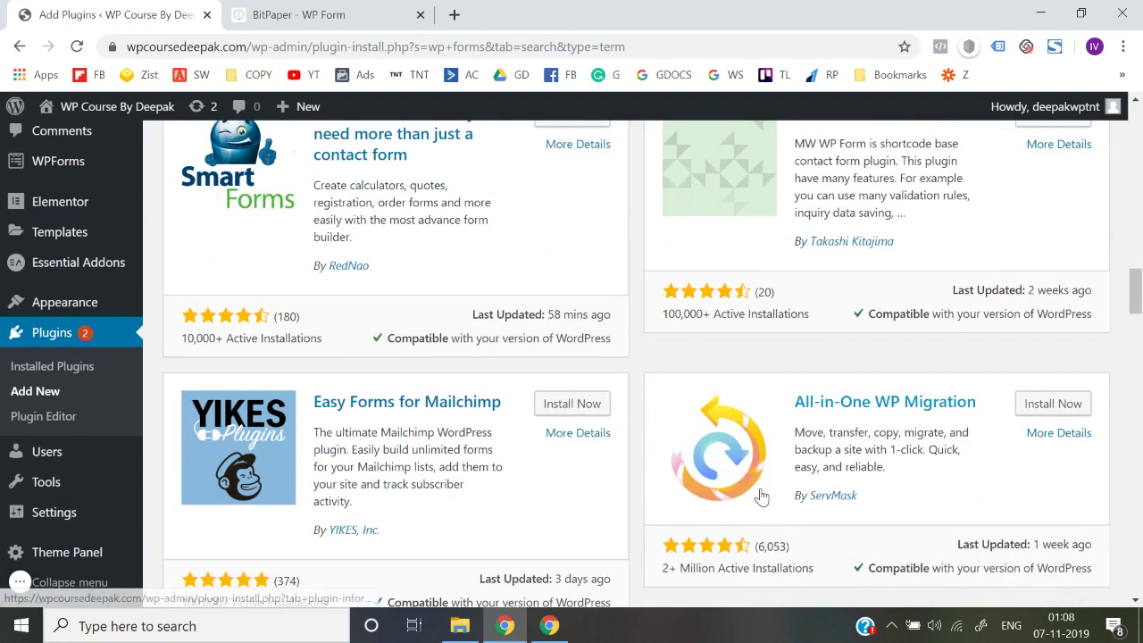
pyautogui.scroll(20, 761, 497)
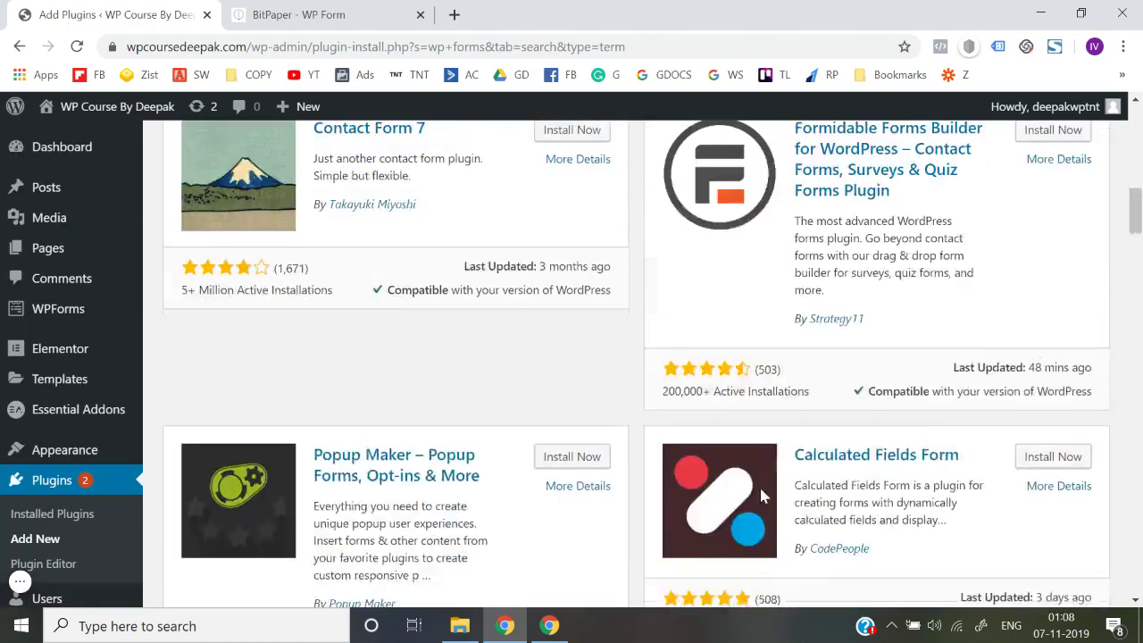
pyautogui.scroll(2, 440, 374)
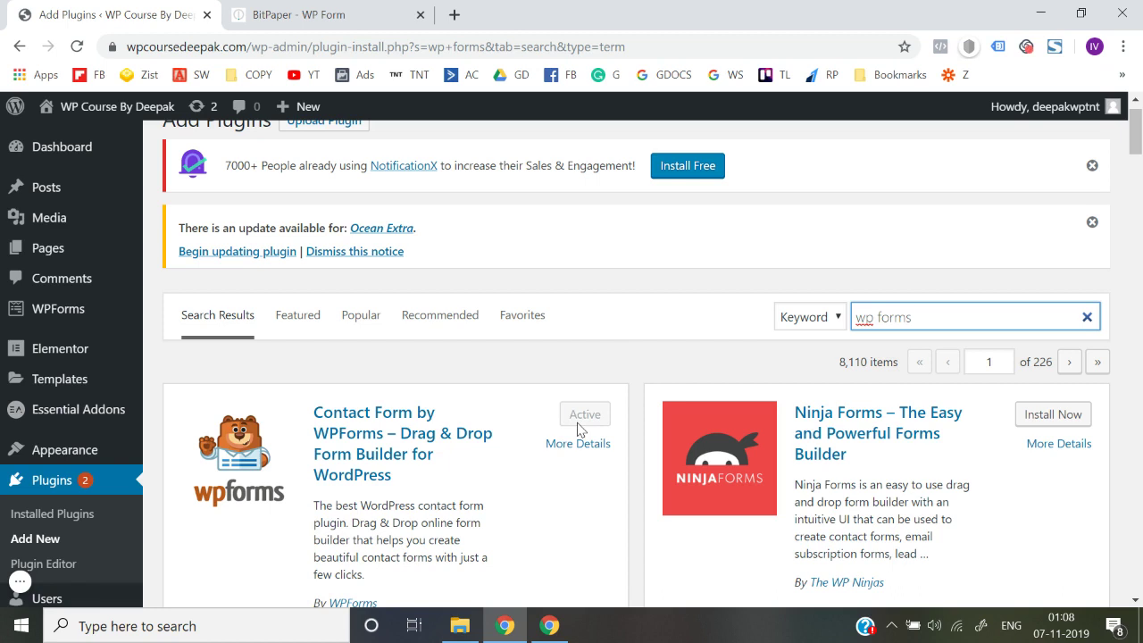
pyautogui.moveTo(81, 314)
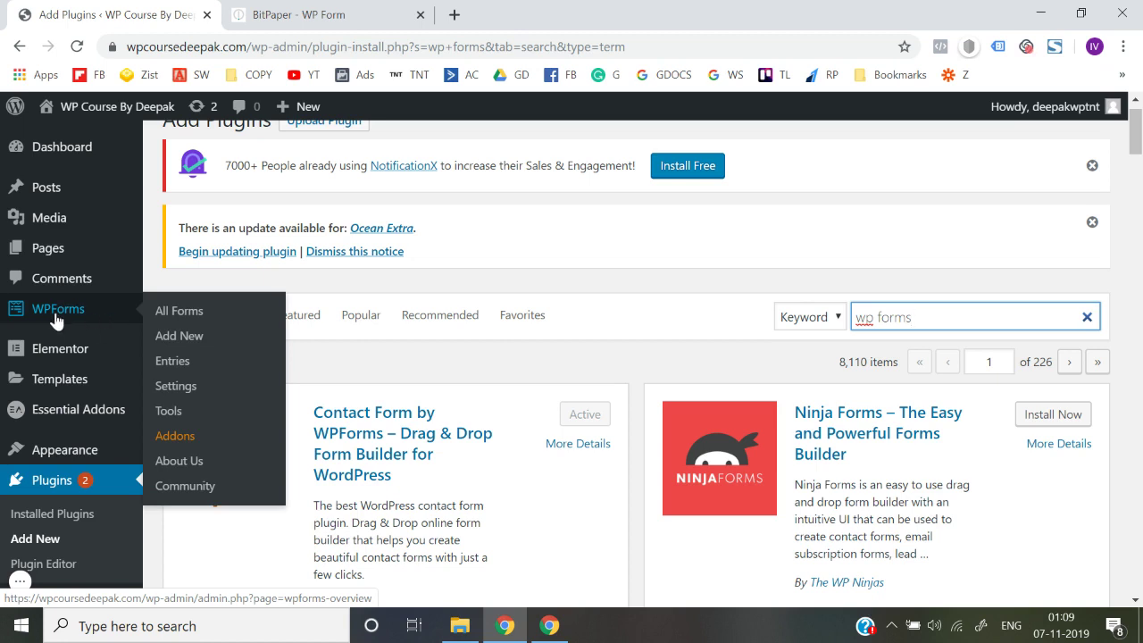
# Step: Start a new WPForms form named 'Test Form - WP Course'
pyautogui.click(185, 345)
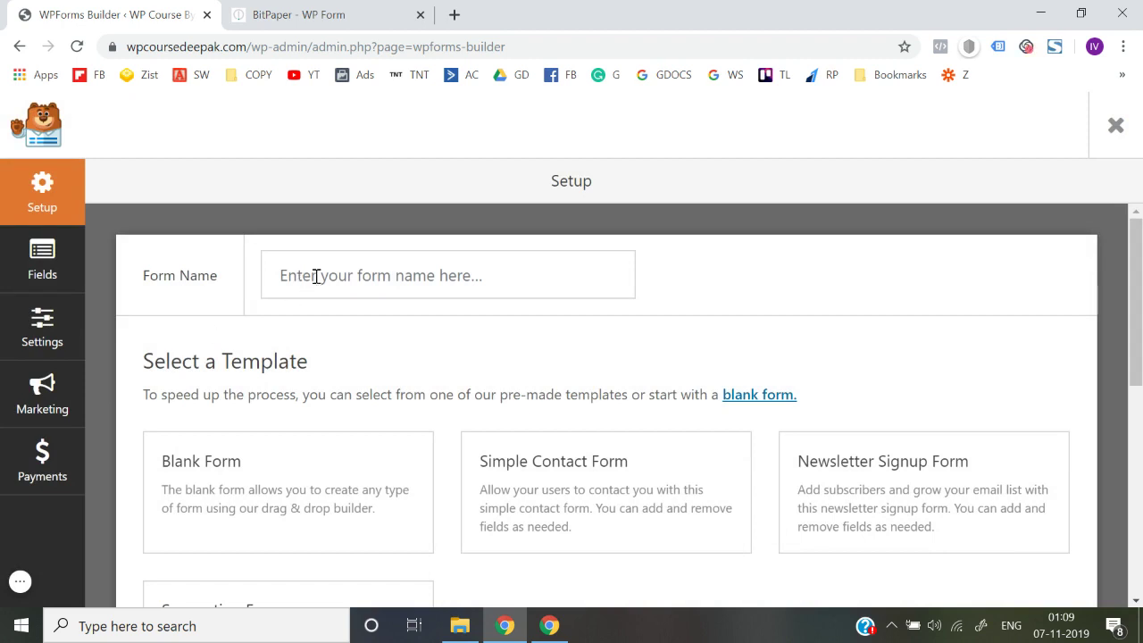
pyautogui.click(314, 283)
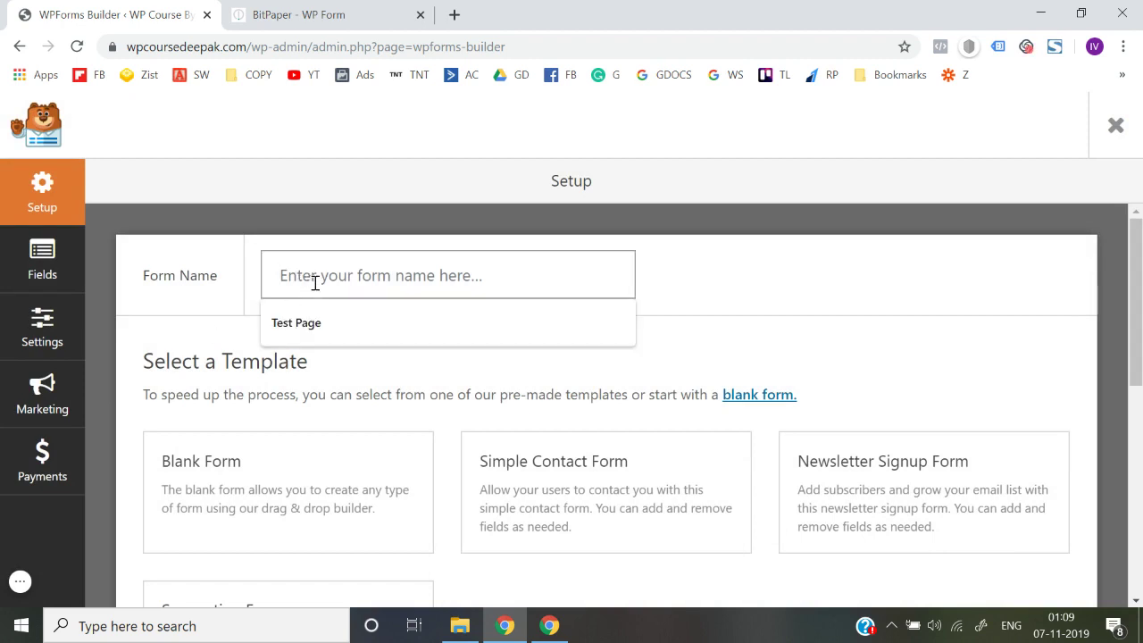
pyautogui.write('Test')
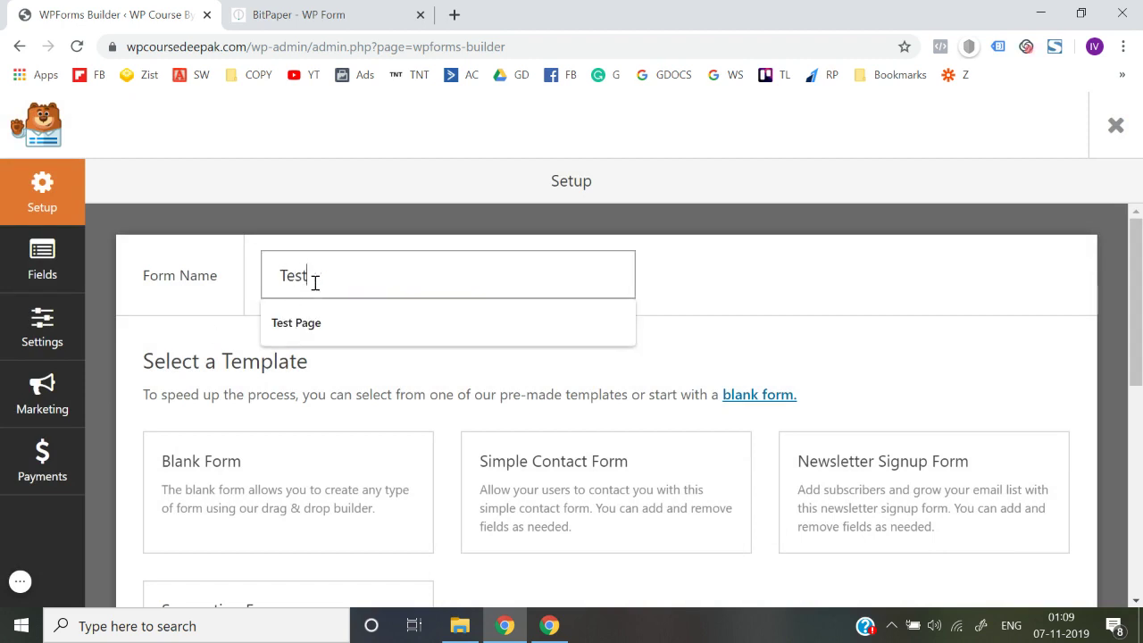
pyautogui.write(' Form - WP Course')
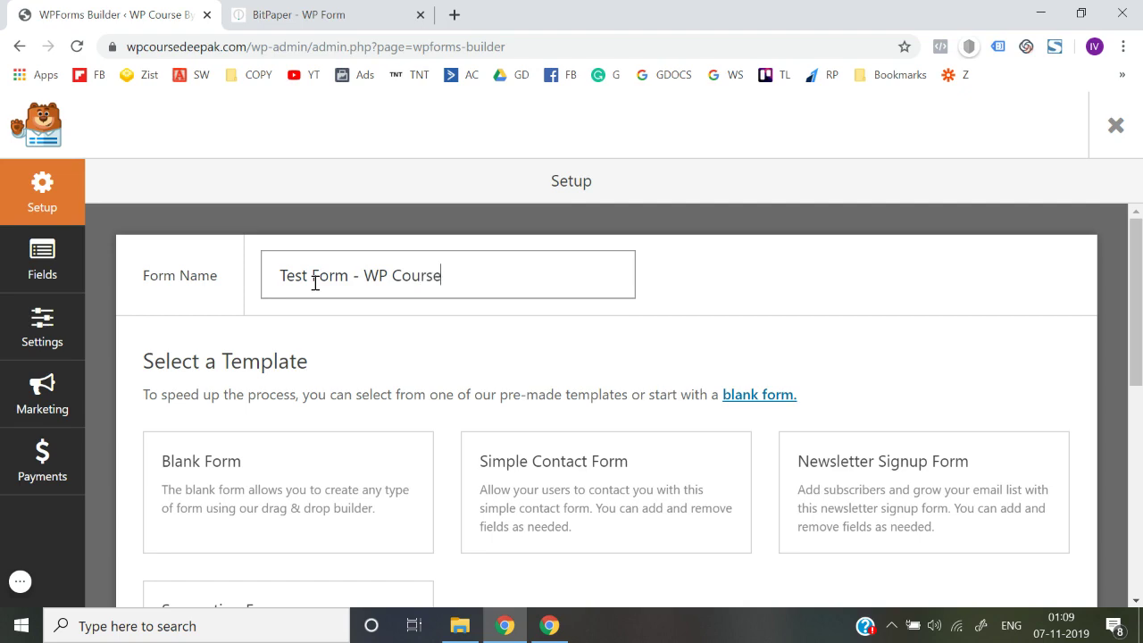
# Step: Create the form from the Blank Form template
pyautogui.scroll(-3, 314, 282)
pyautogui.scroll(2, 316, 322)
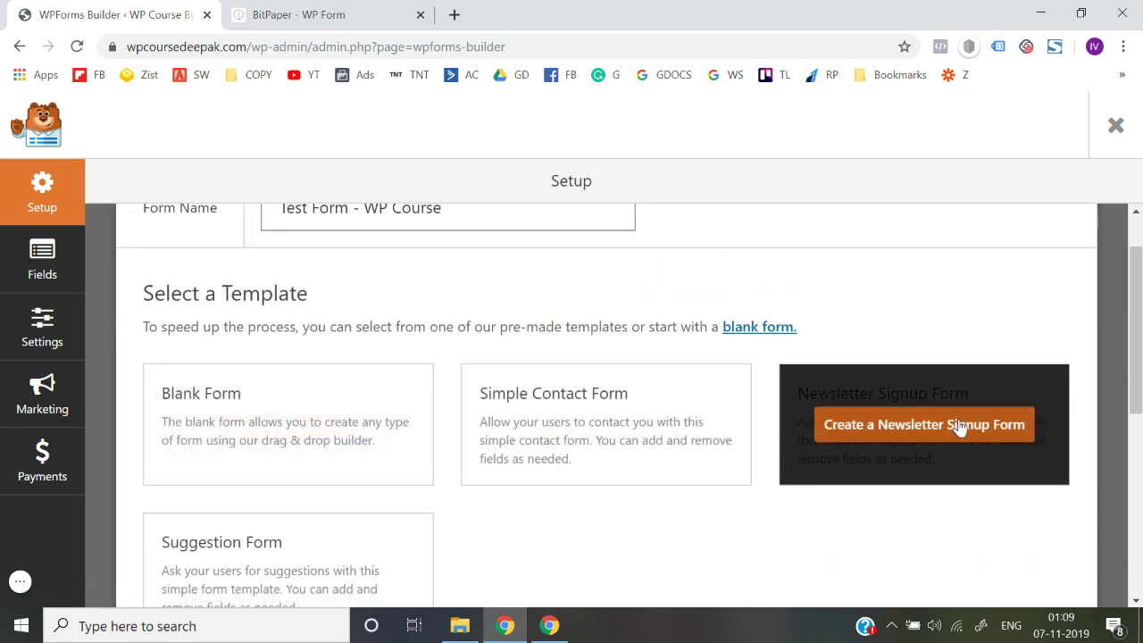
pyautogui.scroll(-1, 959, 427)
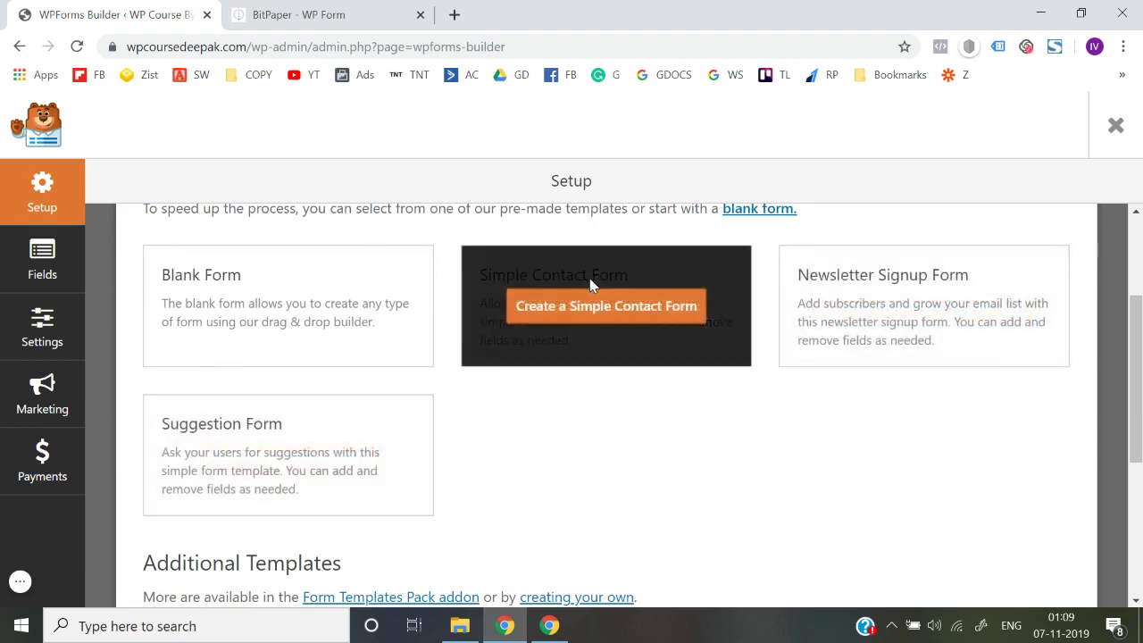
pyautogui.scroll(-2, 857, 327)
pyautogui.scroll(-1, 581, 520)
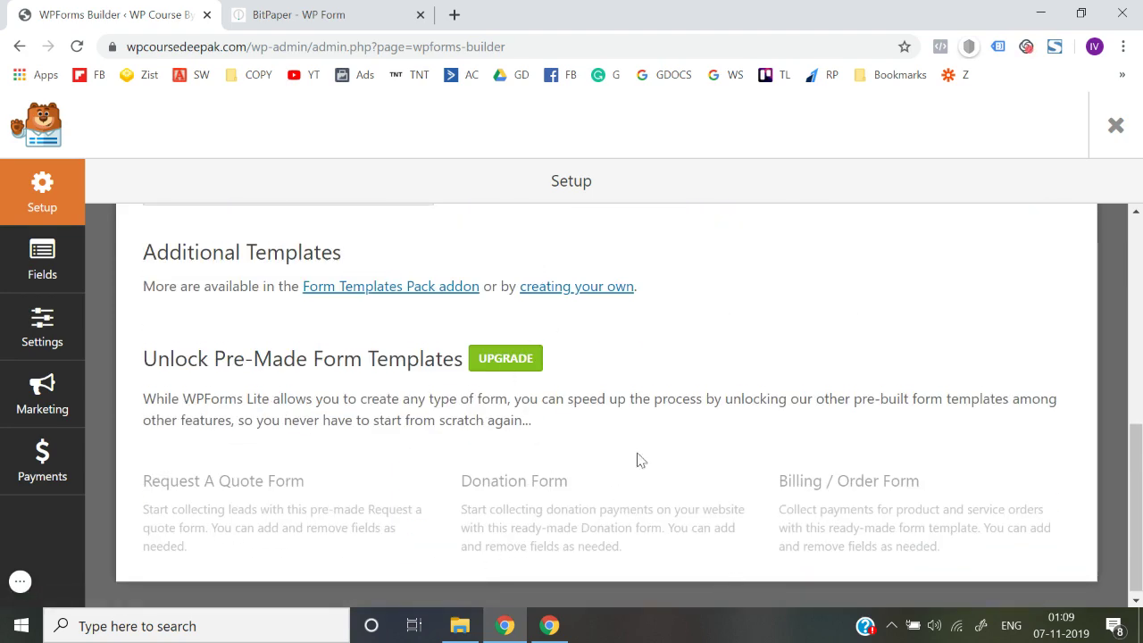
pyautogui.scroll(3, 496, 362)
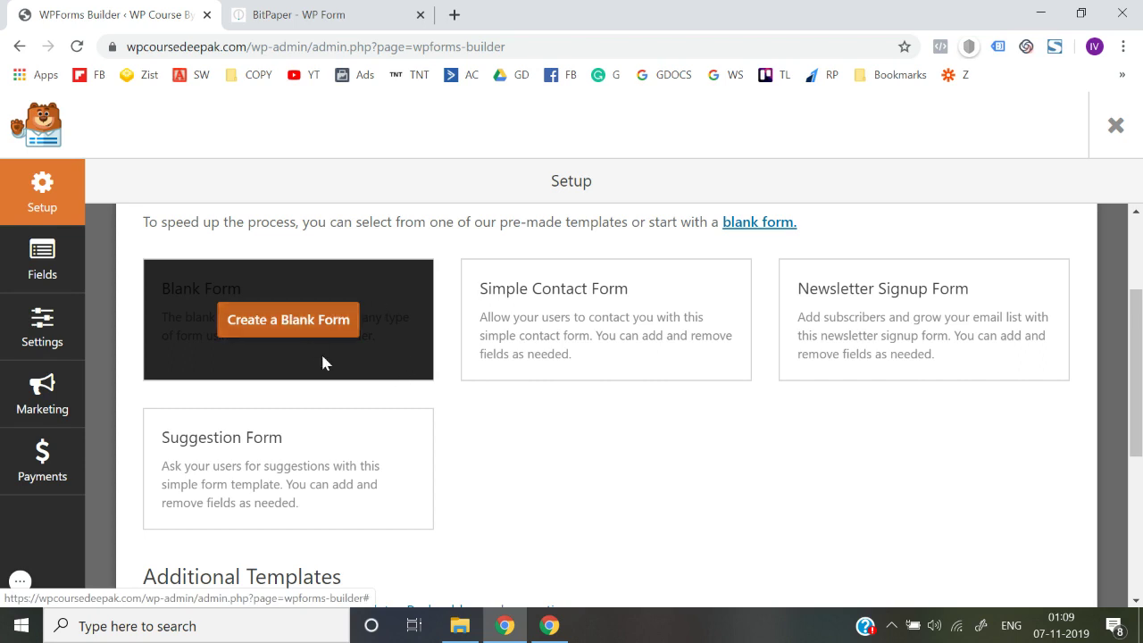
pyautogui.click(291, 340)
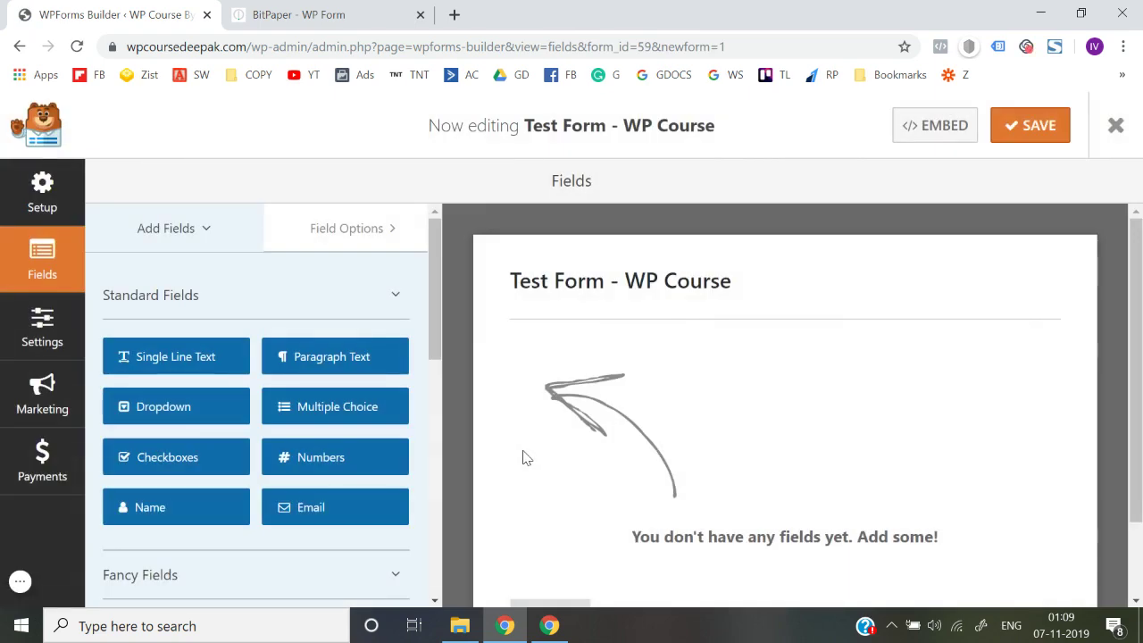
# Step: Delete the trial Numbers field and drag in a Name field with First and Last boxes
pyautogui.scroll(-2, 524, 457)
pyautogui.scroll(2, 524, 457)
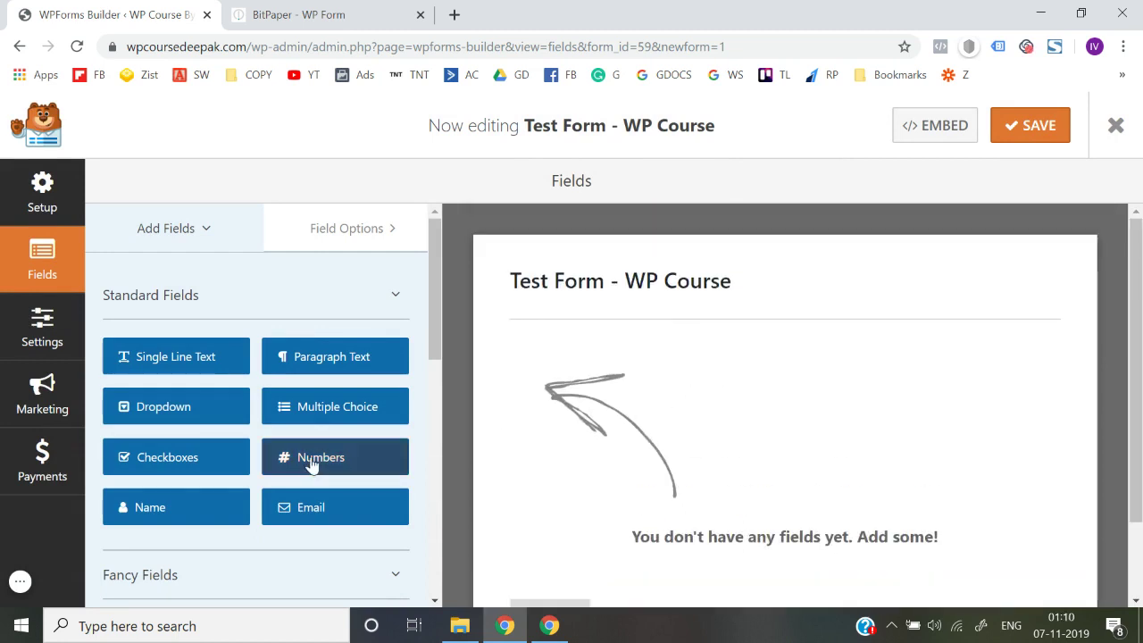
pyautogui.scroll(-3, 311, 461)
pyautogui.scroll(-3, 196, 384)
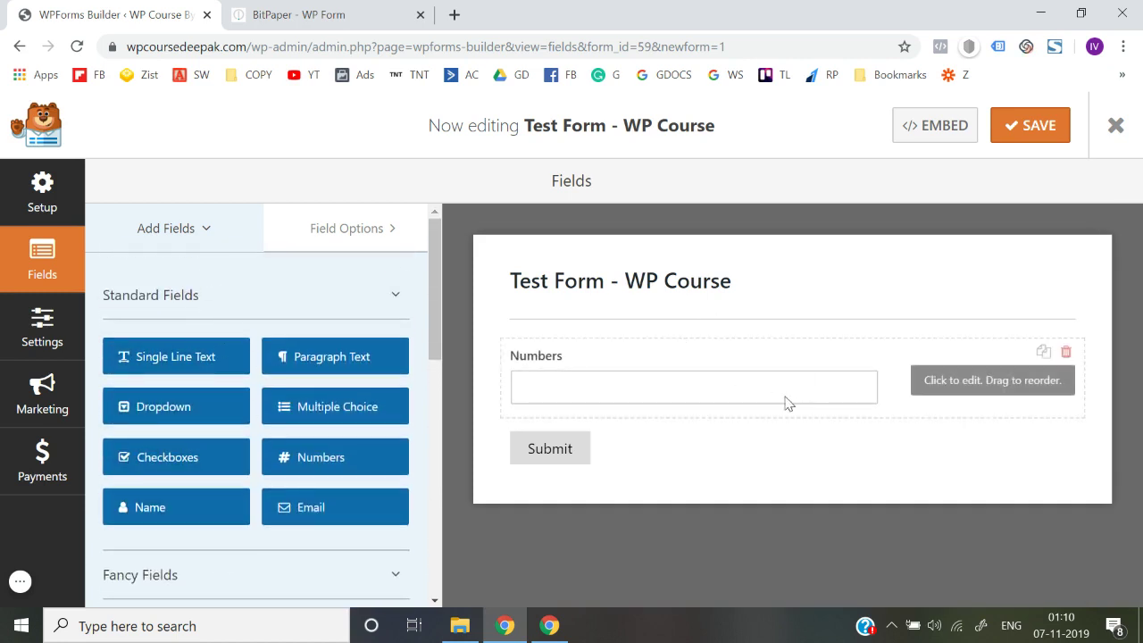
pyautogui.click(1065, 353)
pyautogui.click(529, 406)
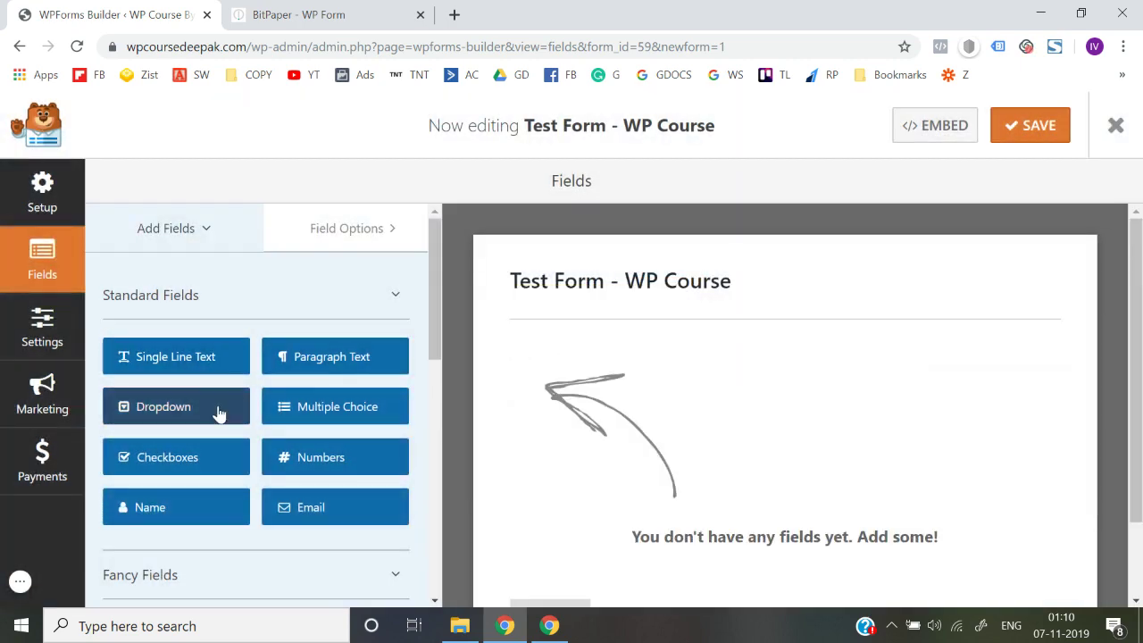
pyautogui.moveTo(161, 528); pyautogui.dragTo(598, 404)
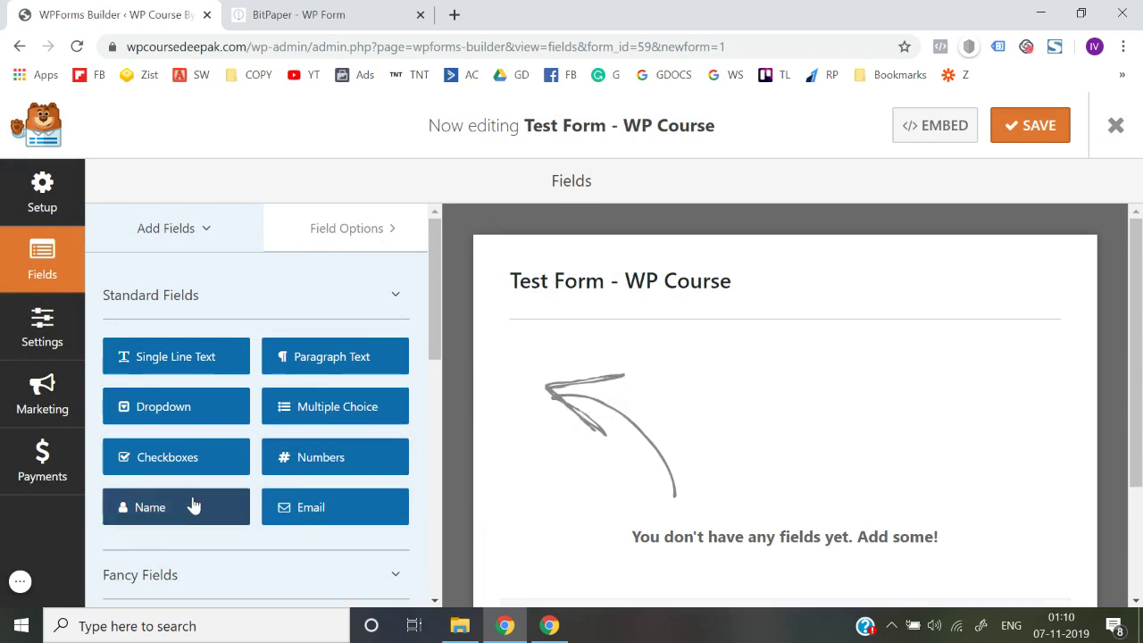
pyautogui.moveTo(191, 505)
pyautogui.mouseDown()
pyautogui.moveTo(688, 365)
pyautogui.moveTo(164, 470)
pyautogui.moveTo(163, 489)
pyautogui.mouseUp()
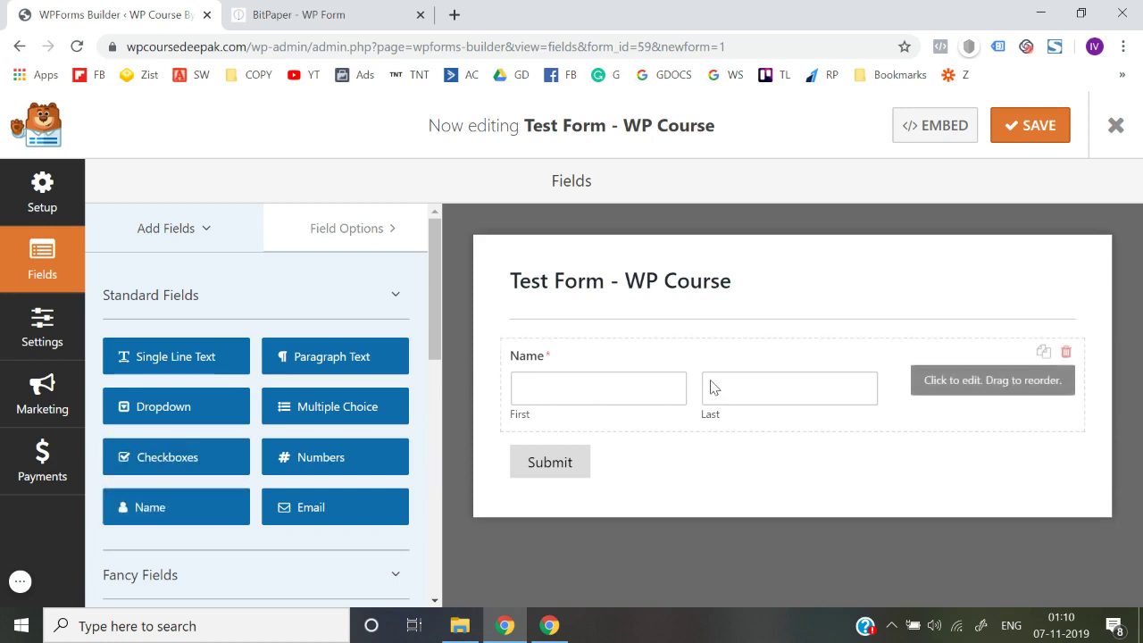
# Step: Set the Name field's Format to Simple and expand its Advanced Options
pyautogui.click(639, 383)
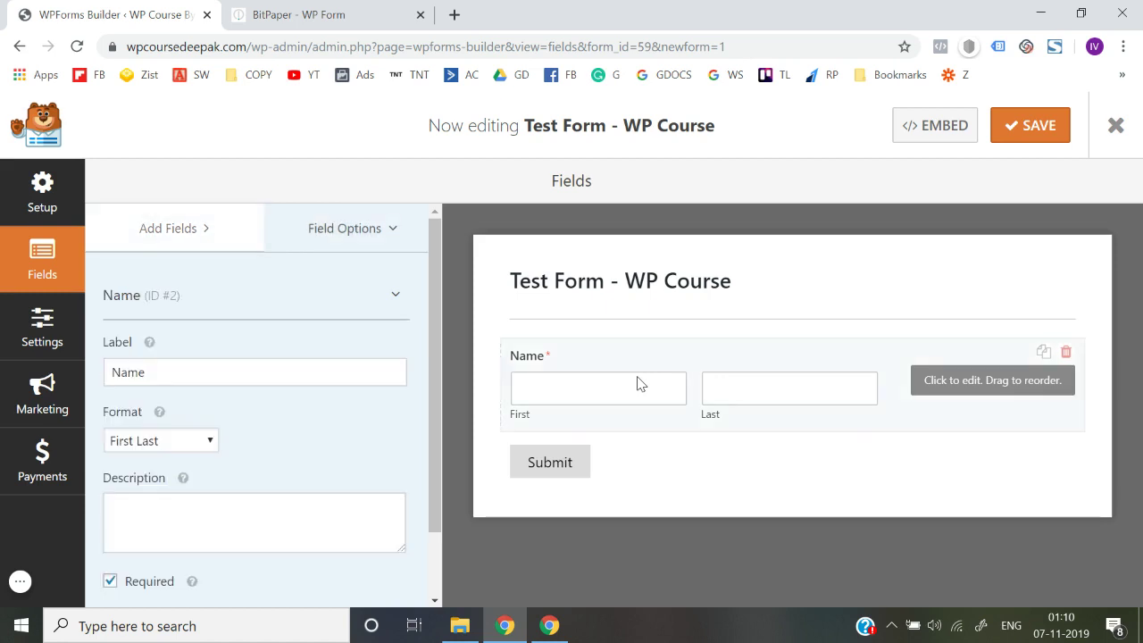
pyautogui.scroll(-1, 202, 469)
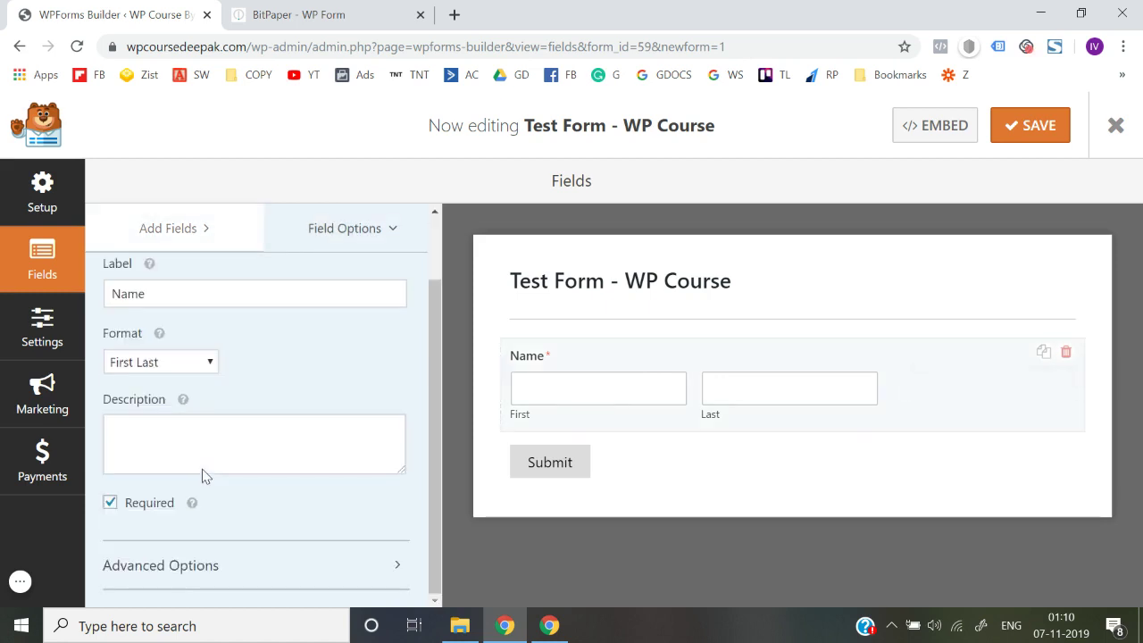
pyautogui.click(159, 366)
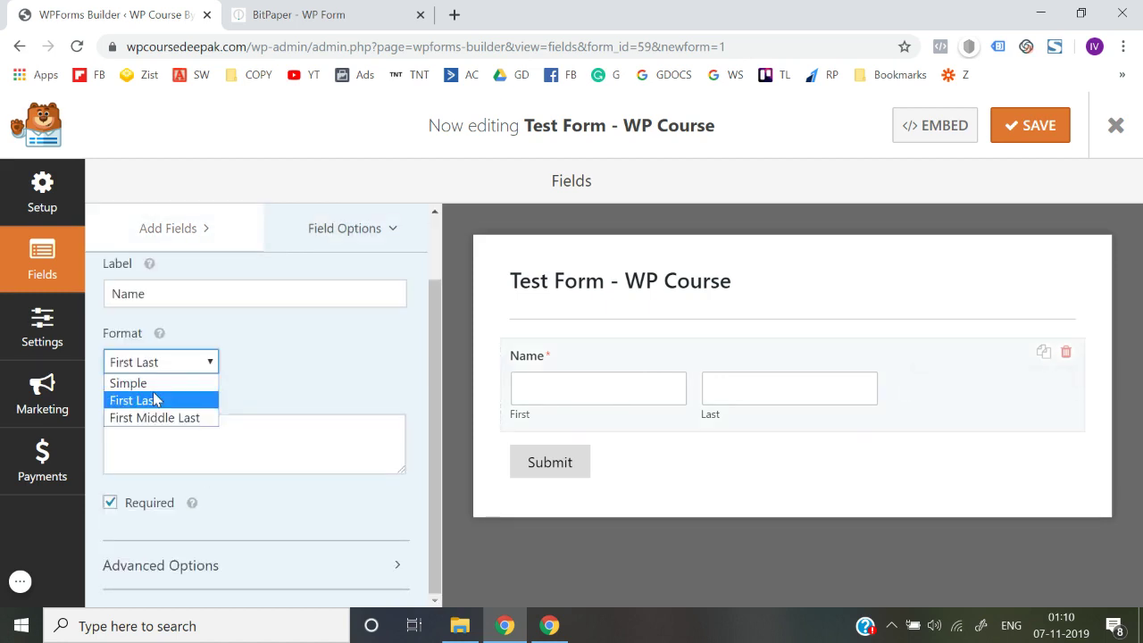
pyautogui.click(150, 382)
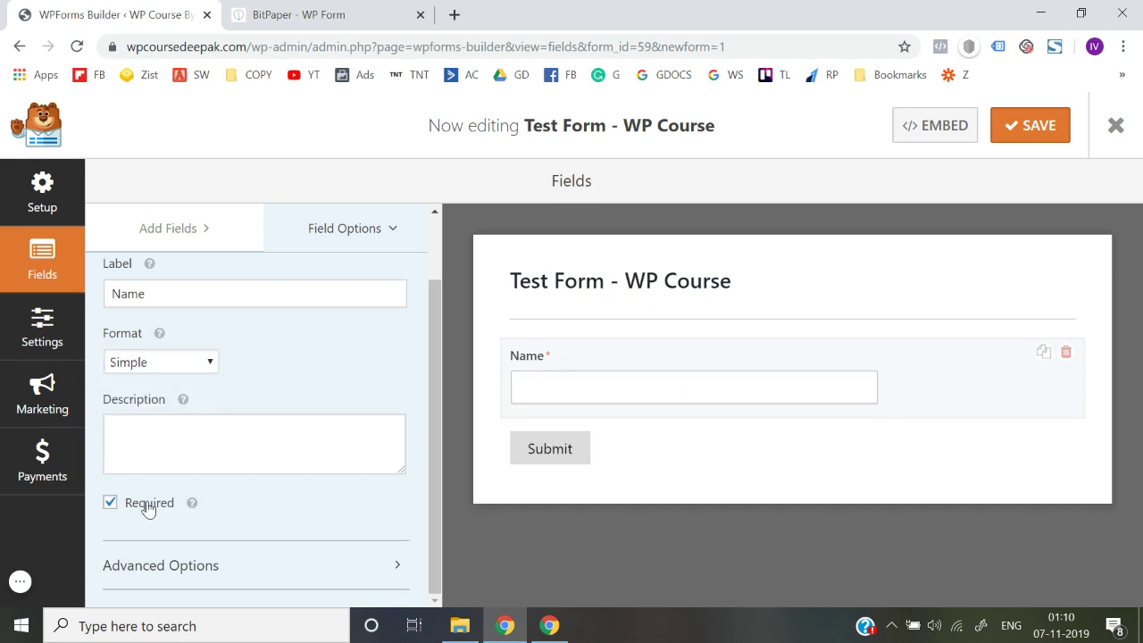
pyautogui.click(193, 559)
pyautogui.scroll(-2, 195, 561)
pyautogui.scroll(-2, 194, 560)
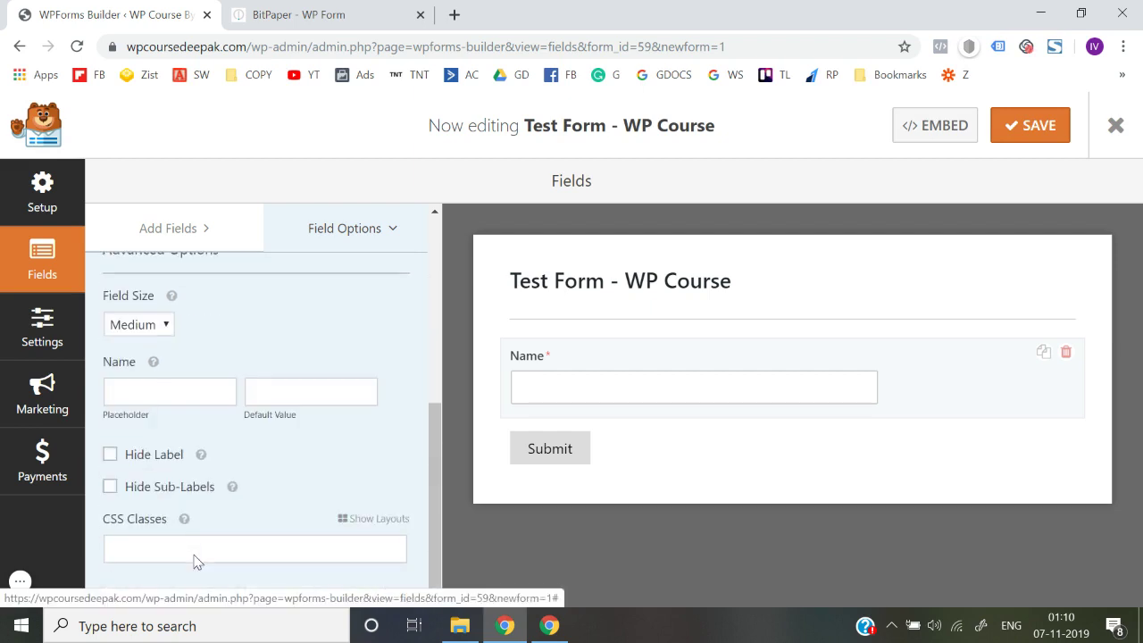
pyautogui.click(153, 329)
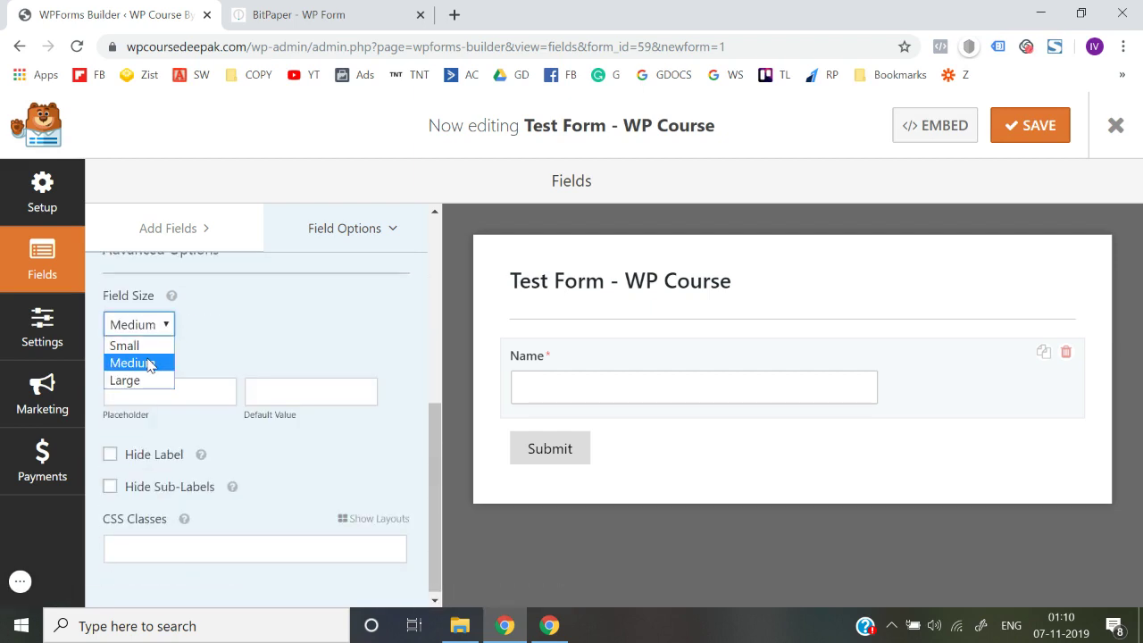
# Step: Set the Name field size to Large and hide its label
pyautogui.click(149, 364)
pyautogui.click(148, 331)
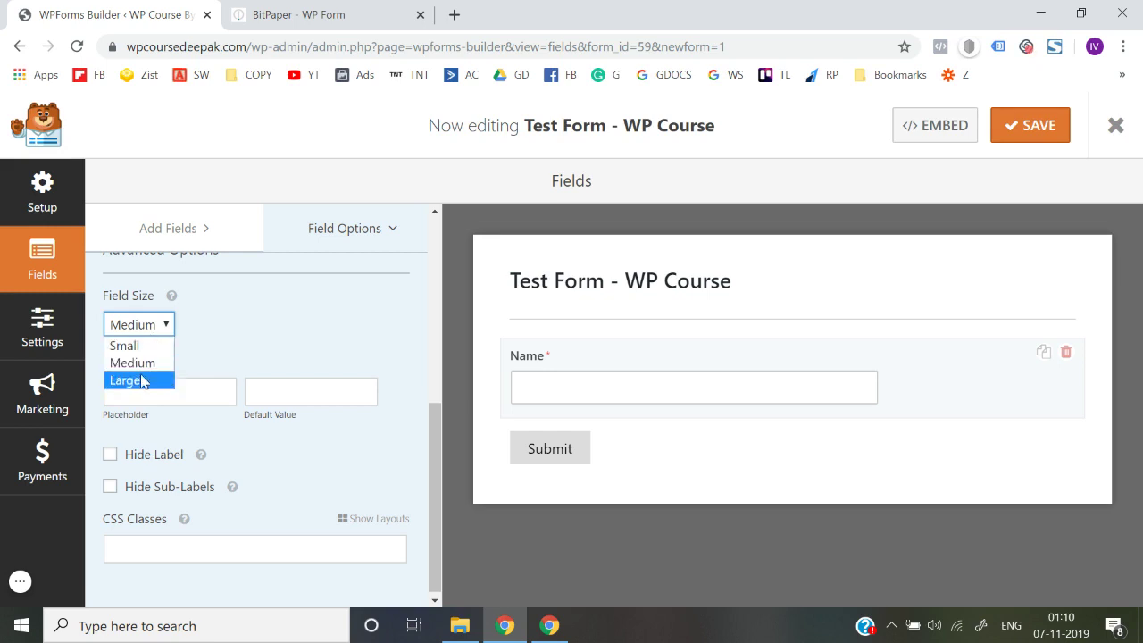
pyautogui.click(138, 382)
pyautogui.click(161, 325)
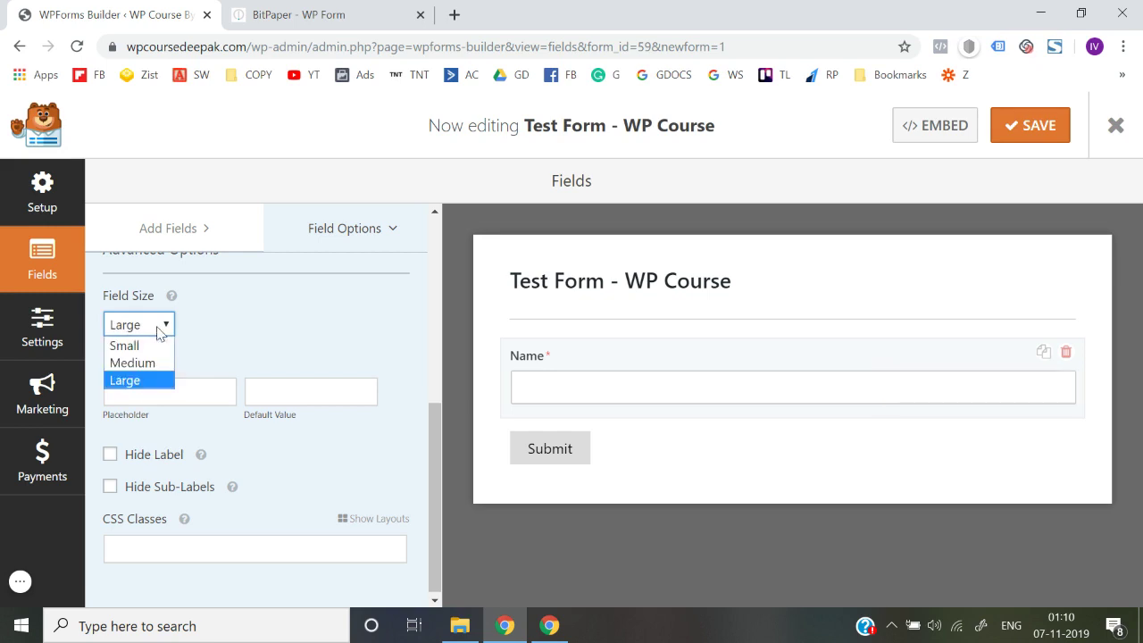
pyautogui.click(147, 348)
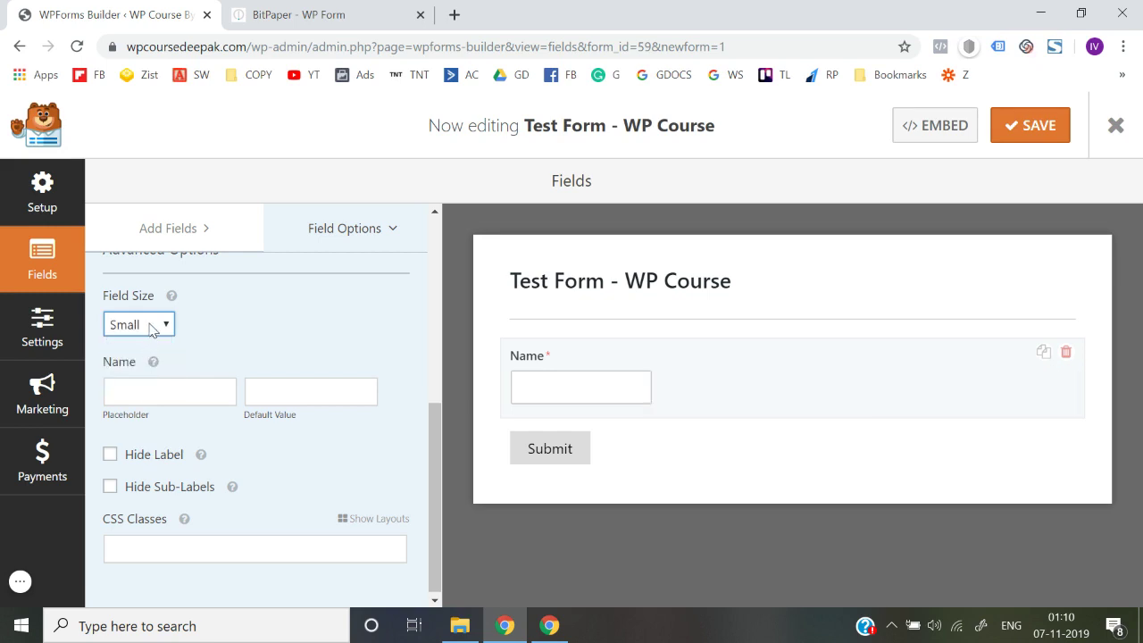
pyautogui.click(151, 329)
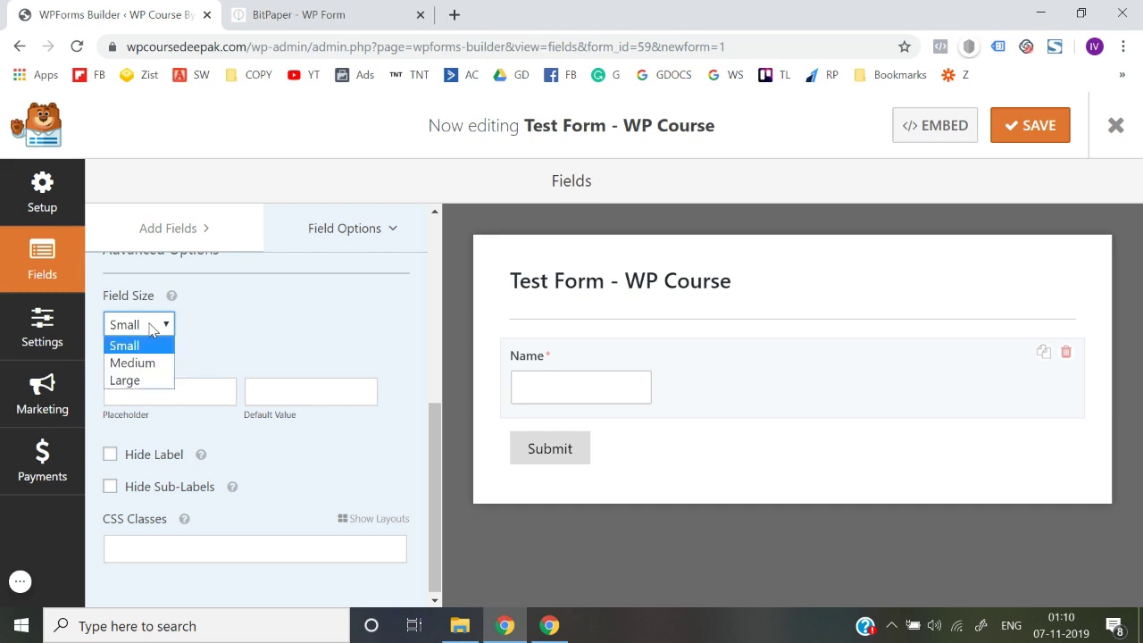
pyautogui.click(139, 380)
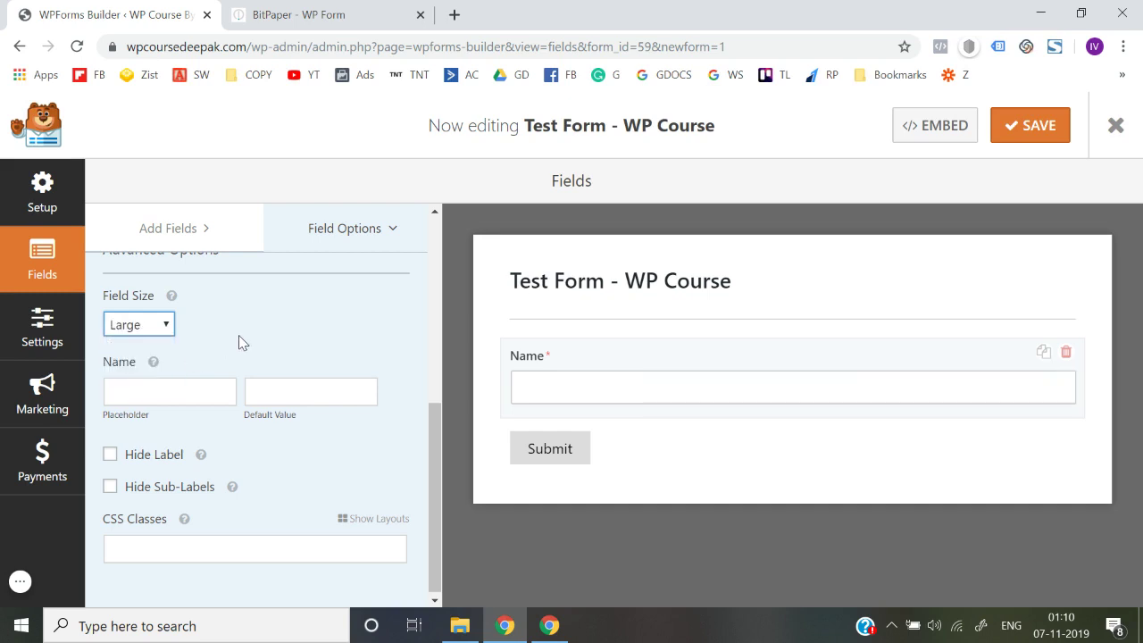
pyautogui.click(130, 458)
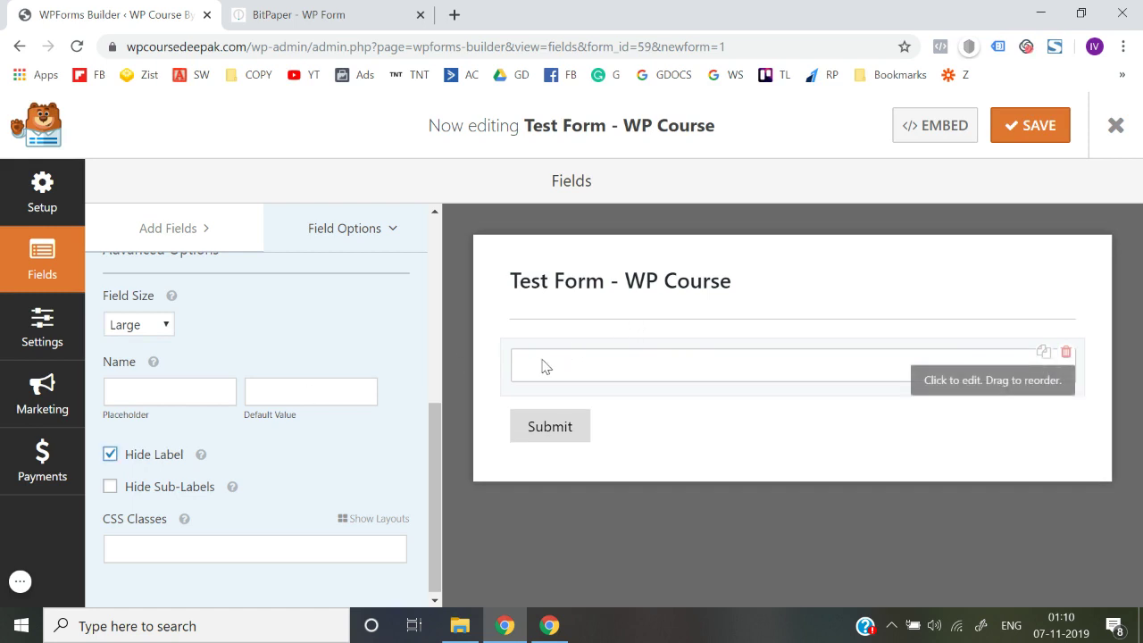
# Step: Give the Name field the placeholder 'Enter Your Name Here', keeping the label hidden
pyautogui.click(149, 392)
pyautogui.write('En')
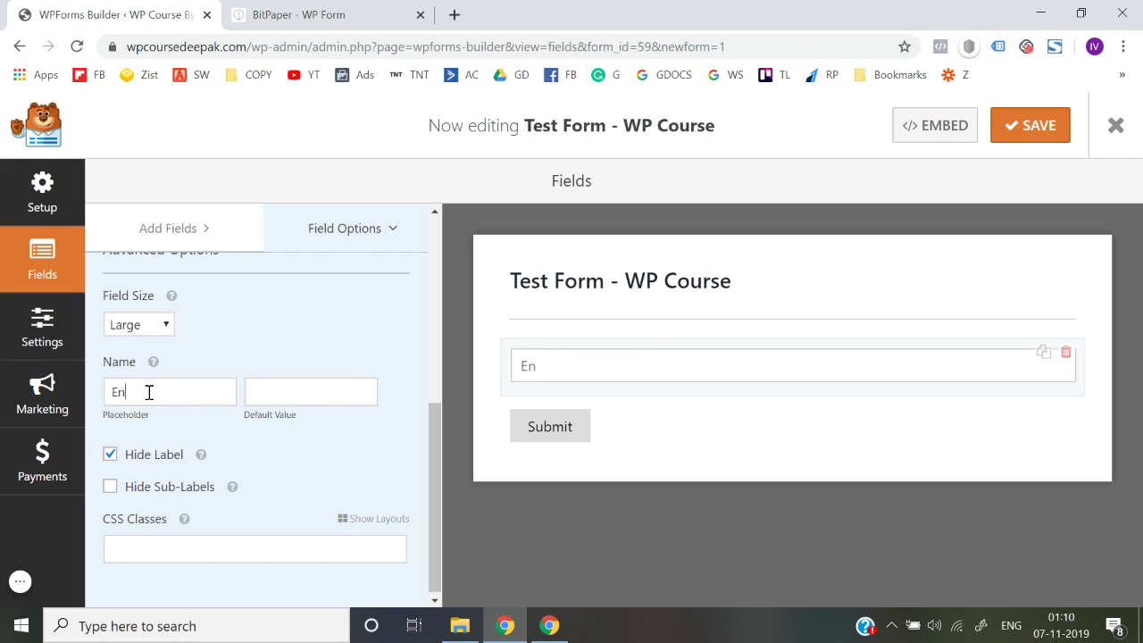
pyautogui.write('ter Your Na')
pyautogui.write('me Here')
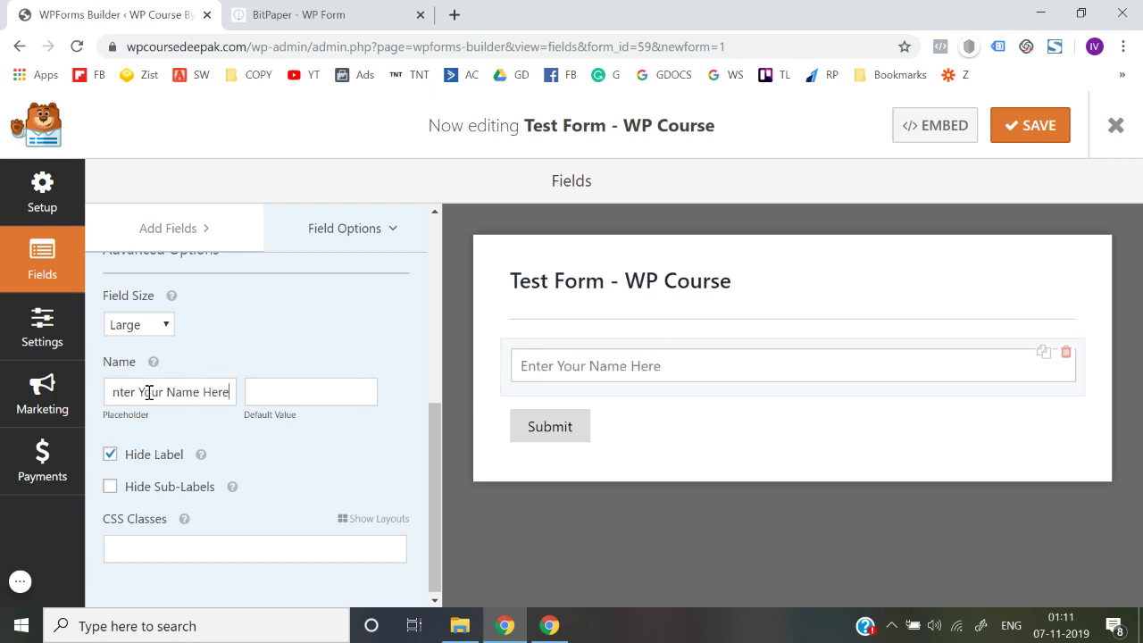
pyautogui.click(281, 334)
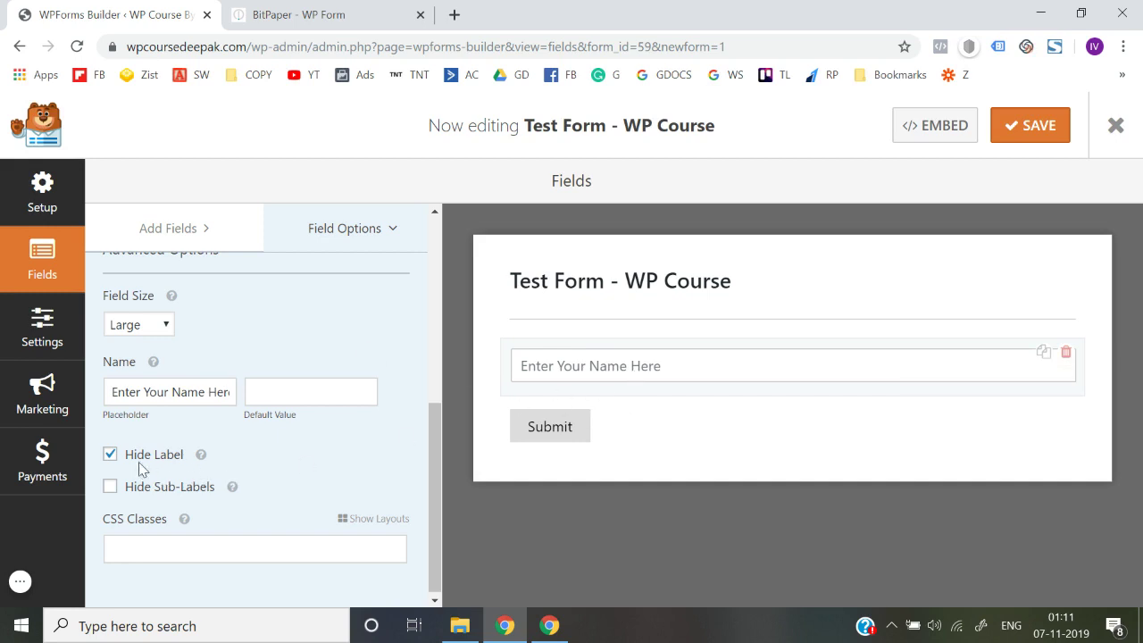
pyautogui.click(110, 455)
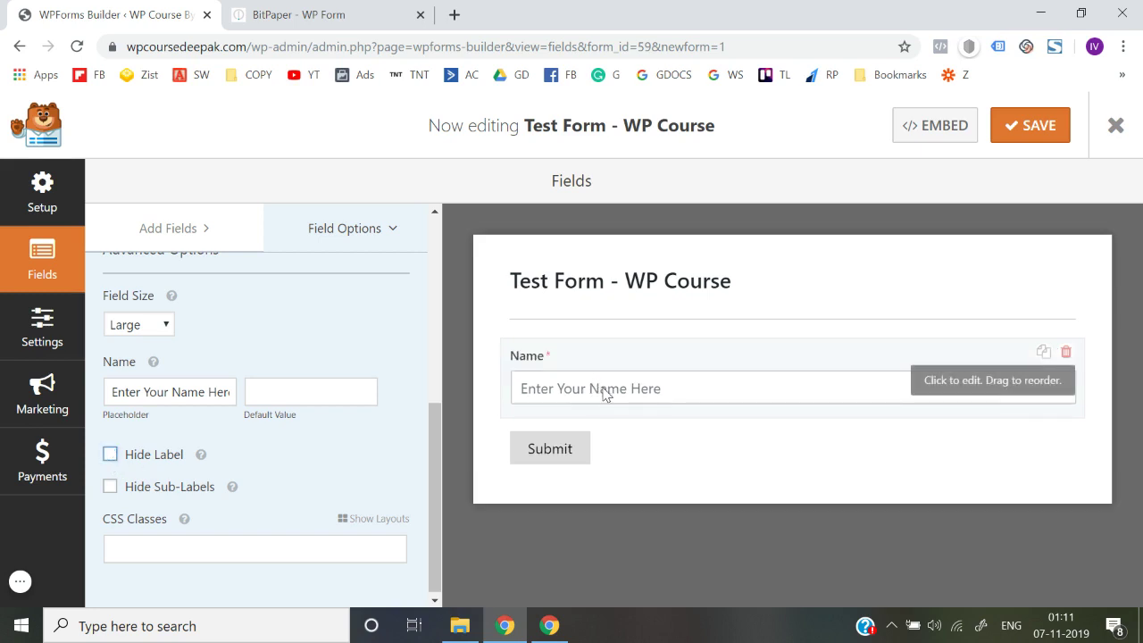
pyautogui.click(110, 456)
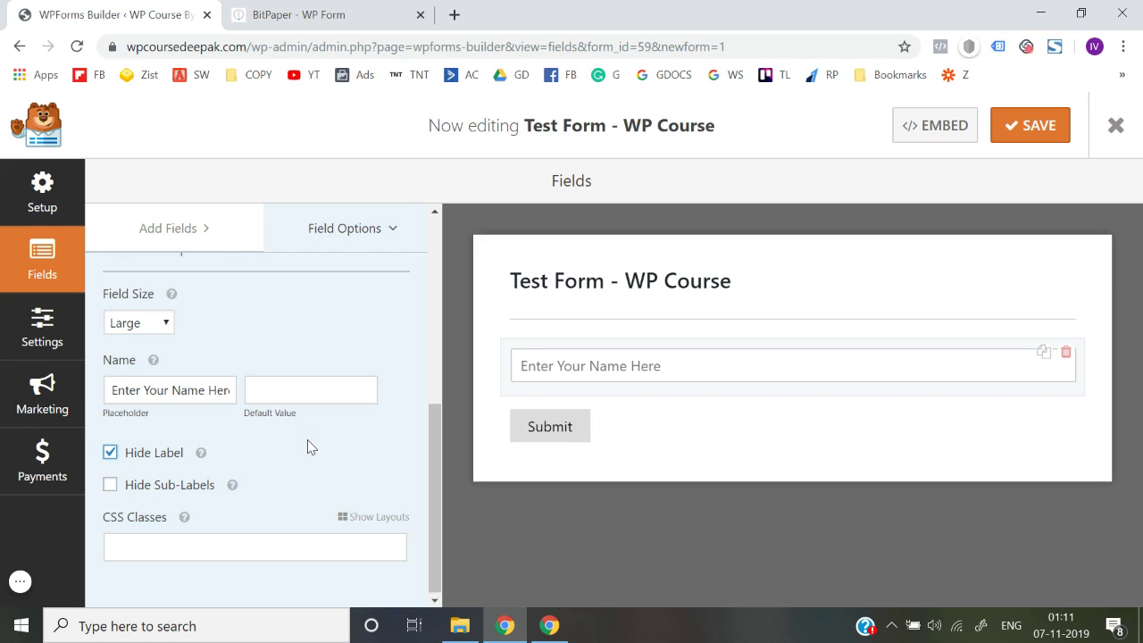
pyautogui.scroll(3, 307, 439)
pyautogui.scroll(2, 308, 441)
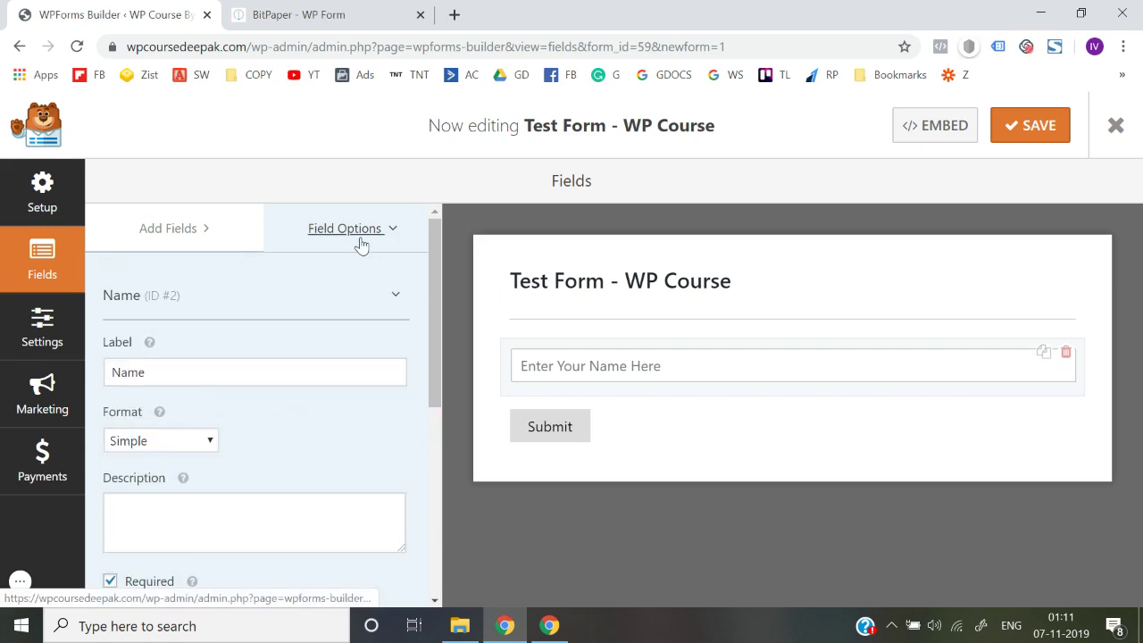
pyautogui.click(183, 235)
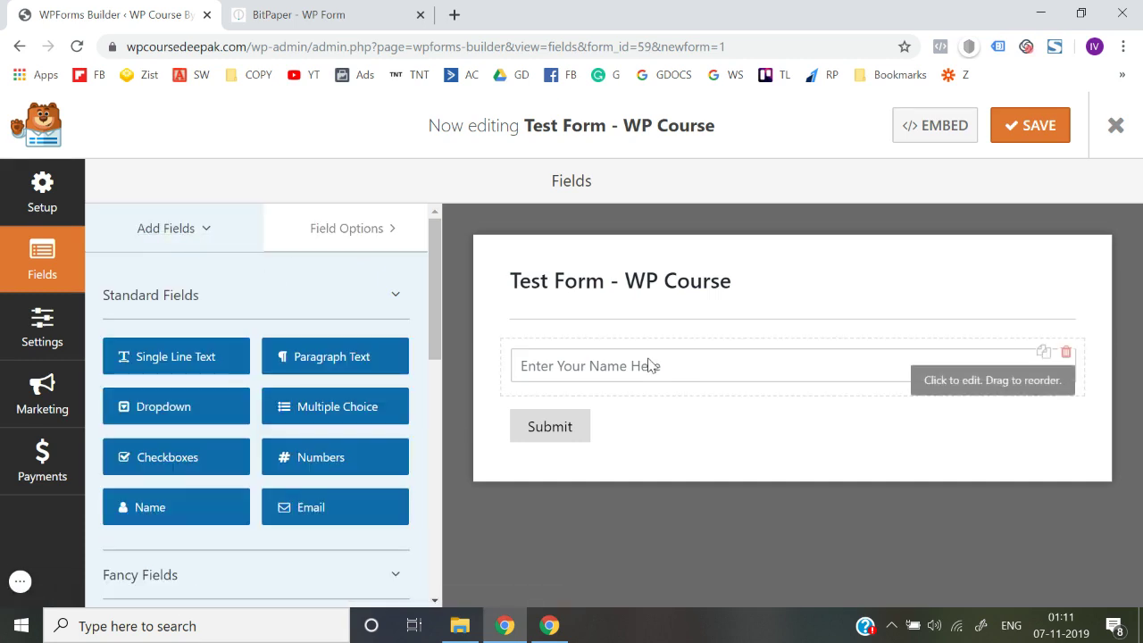
# Step: Add an Email field below Name, sized Large with its label hidden
pyautogui.scroll(-1, 308, 495)
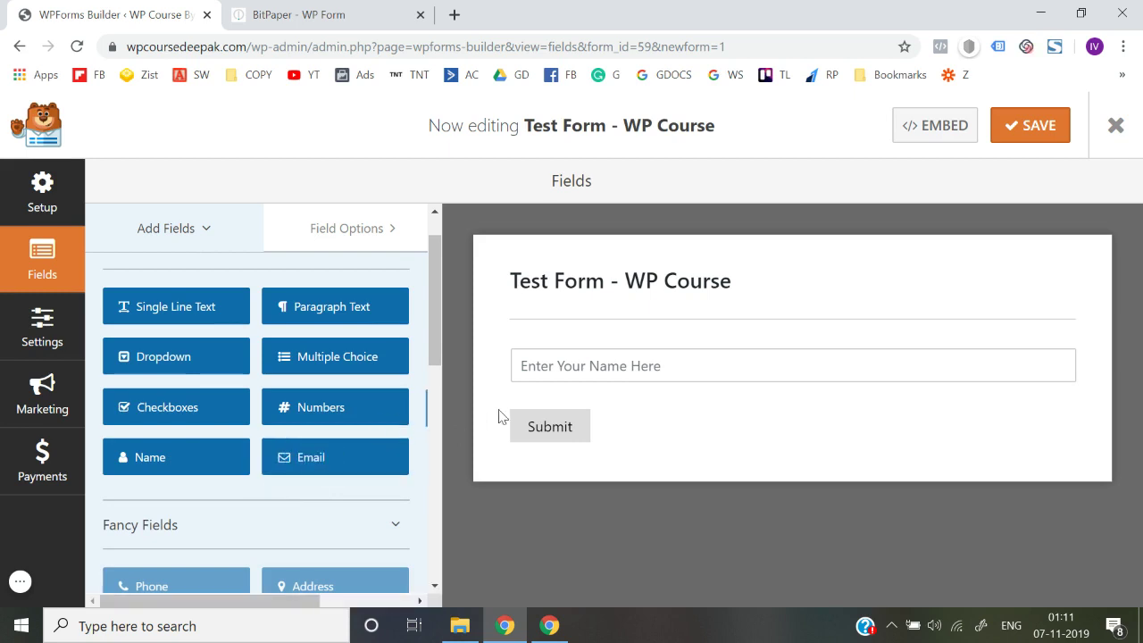
pyautogui.moveTo(500, 417); pyautogui.dragTo(548, 416)
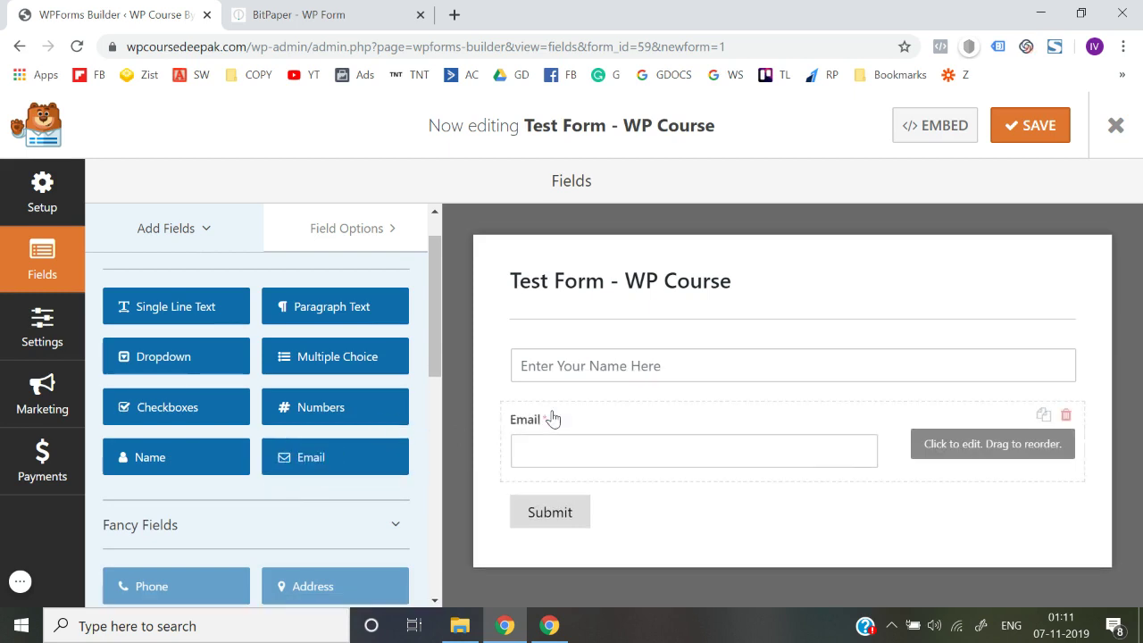
pyautogui.click(623, 443)
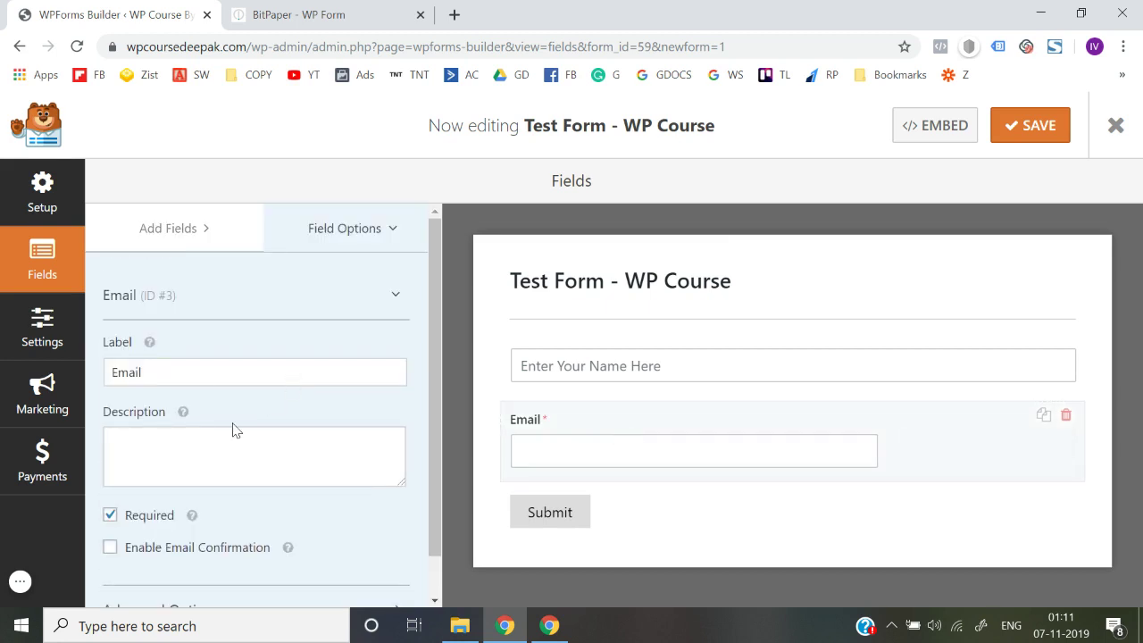
pyautogui.scroll(-1, 235, 429)
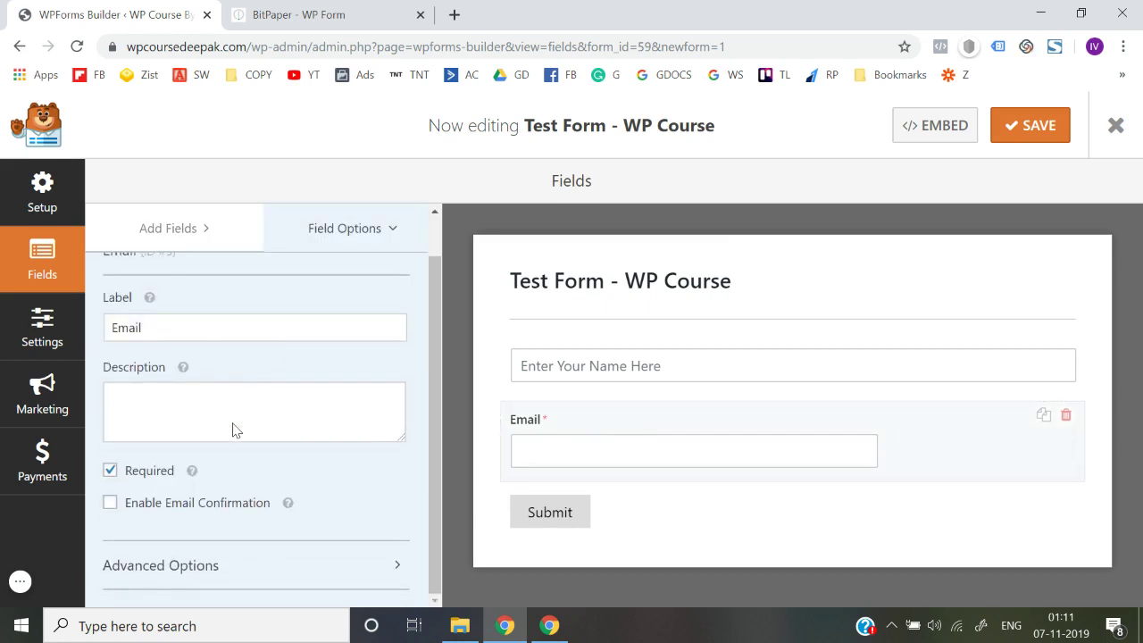
pyautogui.click(208, 563)
pyautogui.scroll(-2, 208, 562)
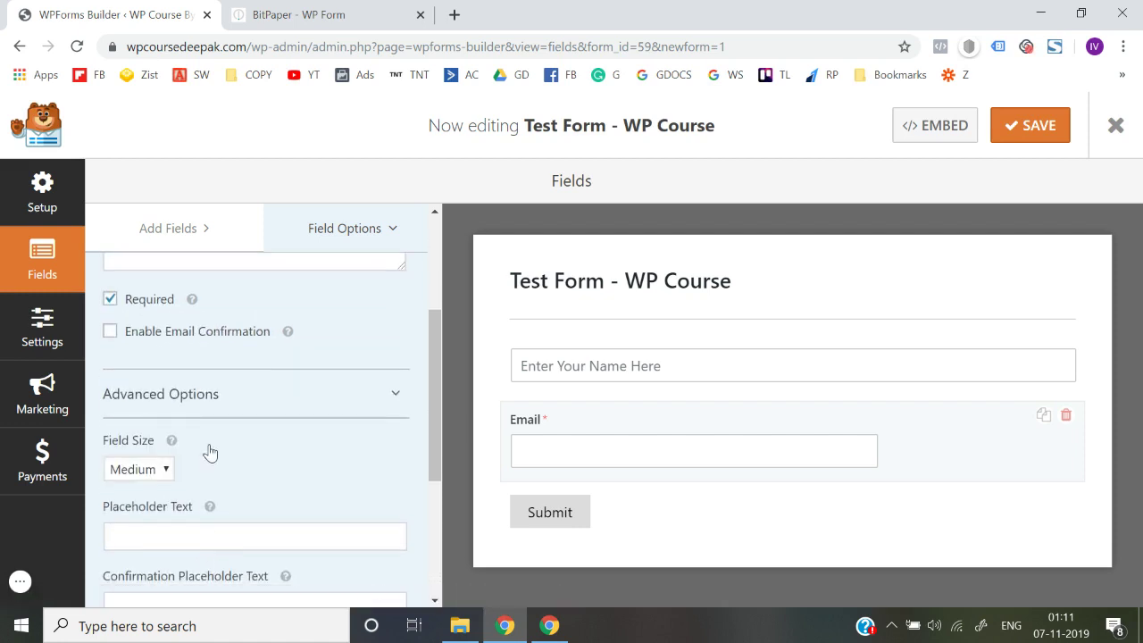
pyautogui.scroll(-2, 209, 452)
pyautogui.click(165, 385)
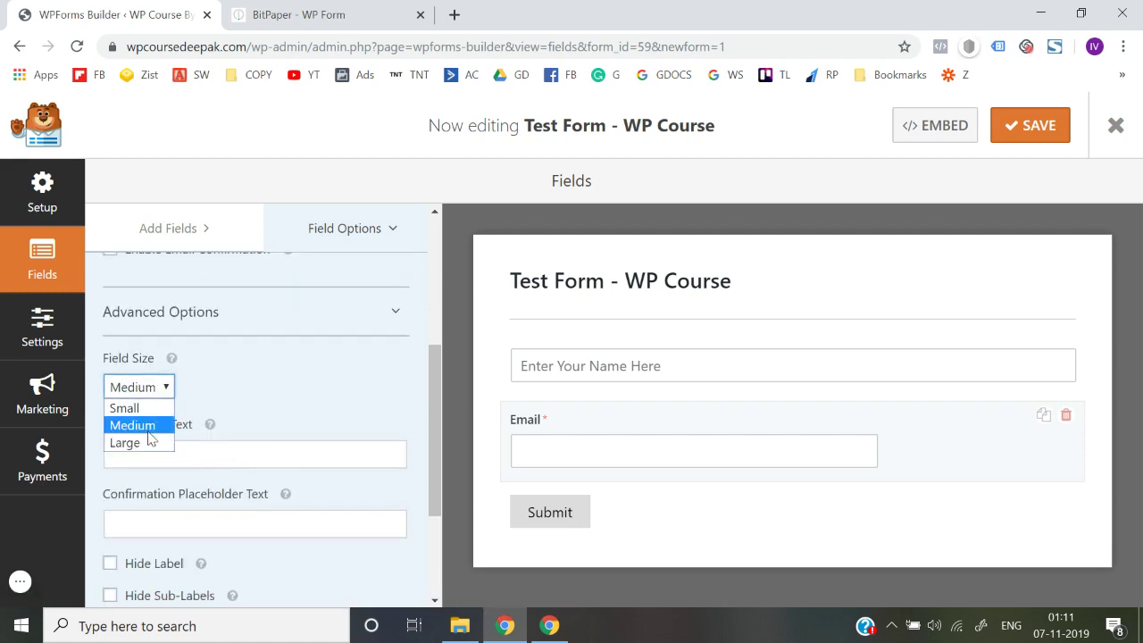
pyautogui.click(148, 444)
pyautogui.scroll(-2, 294, 384)
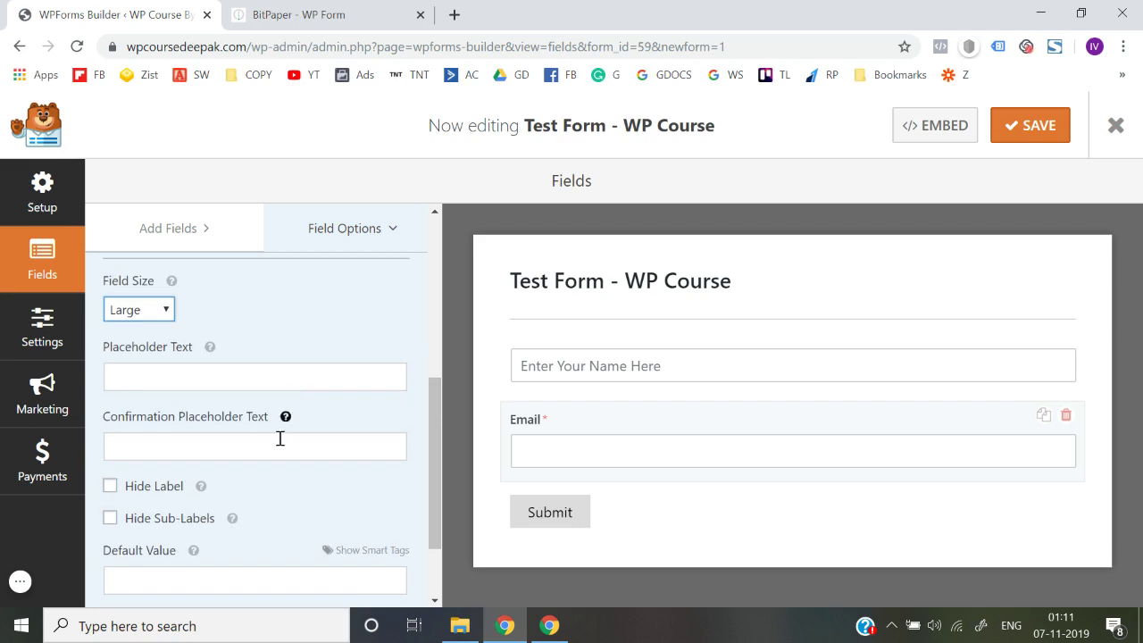
pyautogui.click(153, 488)
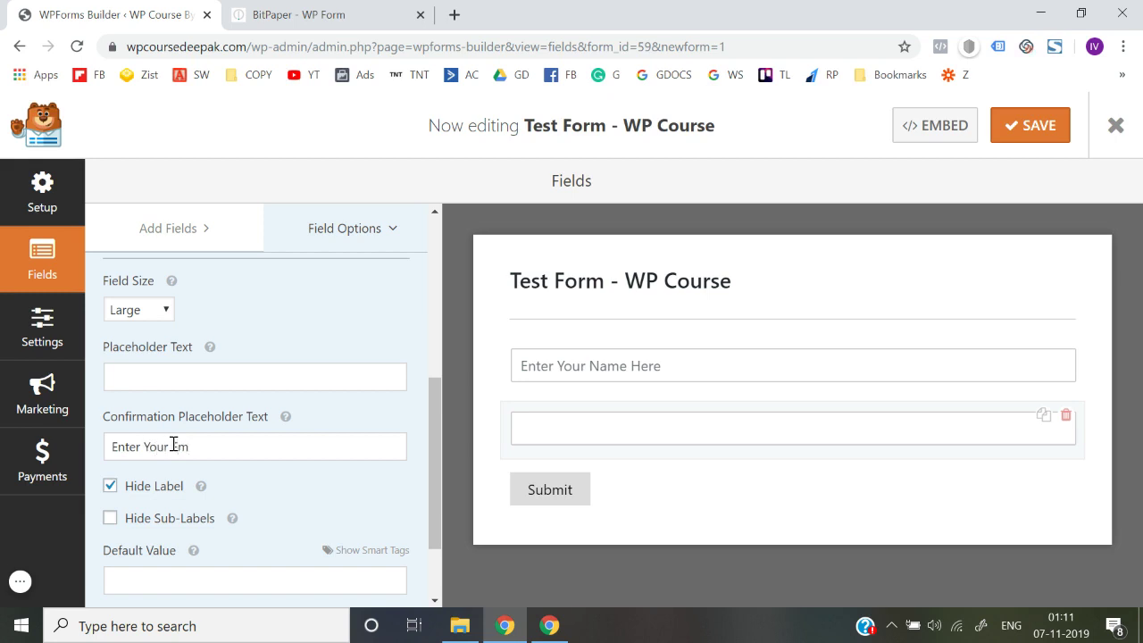
# Step: Clear the misplaced text and set the Email placeholder to 'Enter Your Email here'
pyautogui.hotkey('ctrl', 'a')
pyautogui.press('BackSpace')
pyautogui.click(173, 381)
pyautogui.write('Enter ')
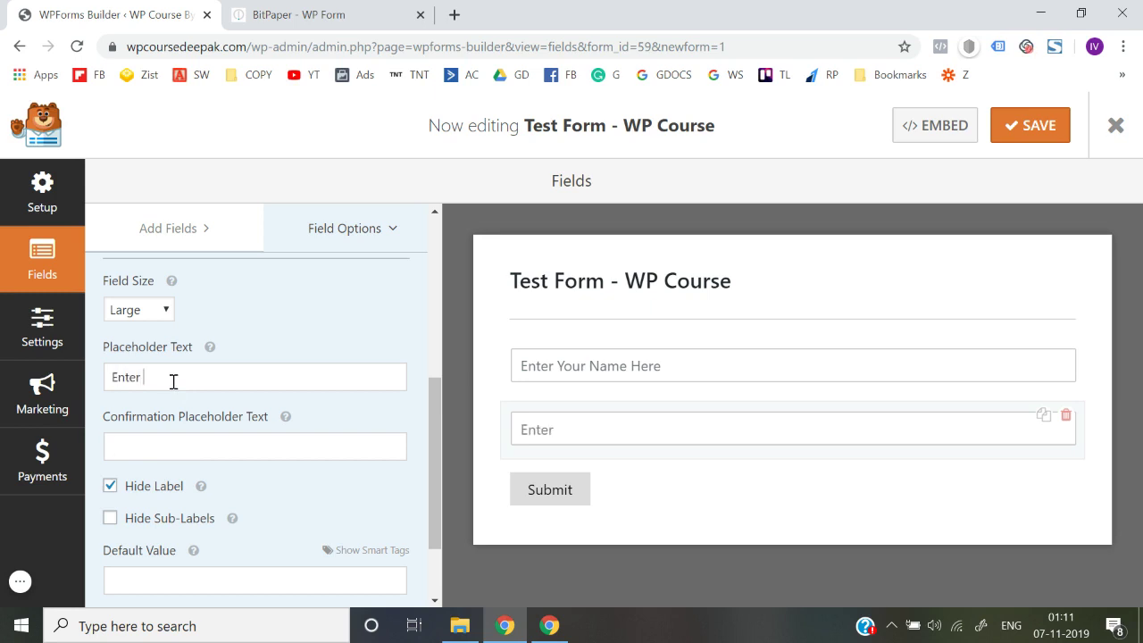
pyautogui.write('Your Emai')
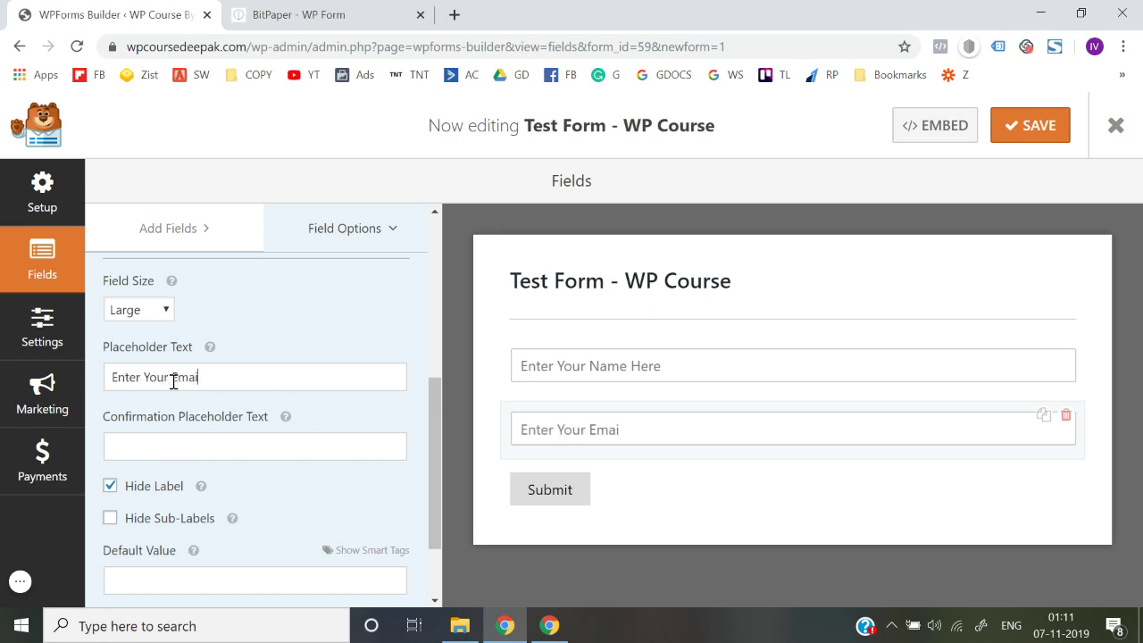
pyautogui.write('l here')
pyautogui.scroll(-2, 355, 492)
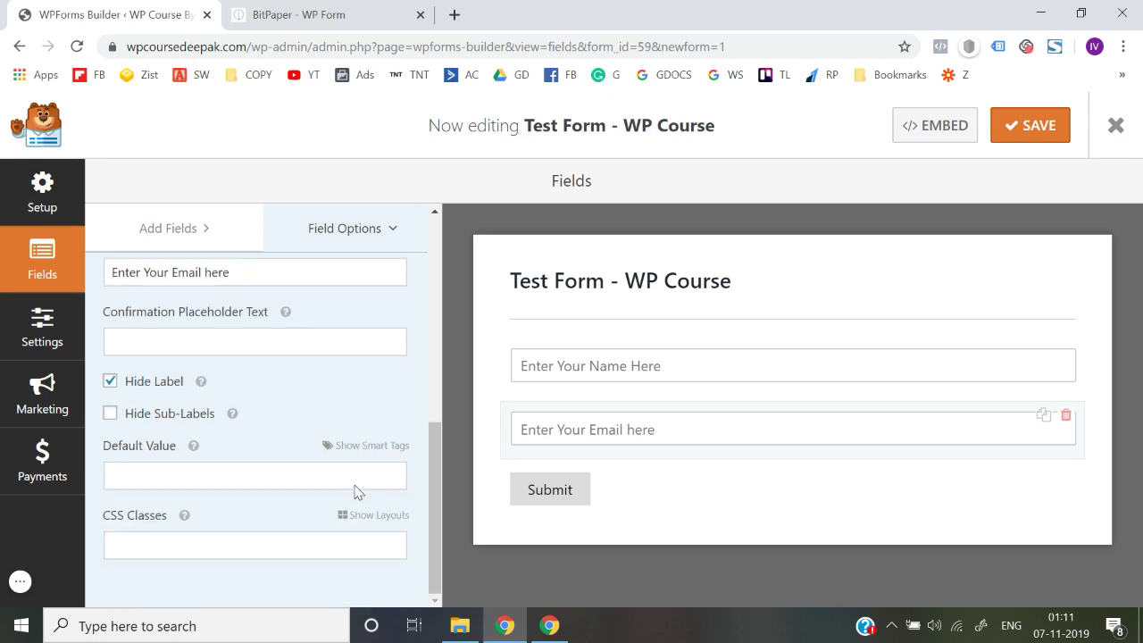
pyautogui.scroll(5, 268, 374)
pyautogui.click(182, 232)
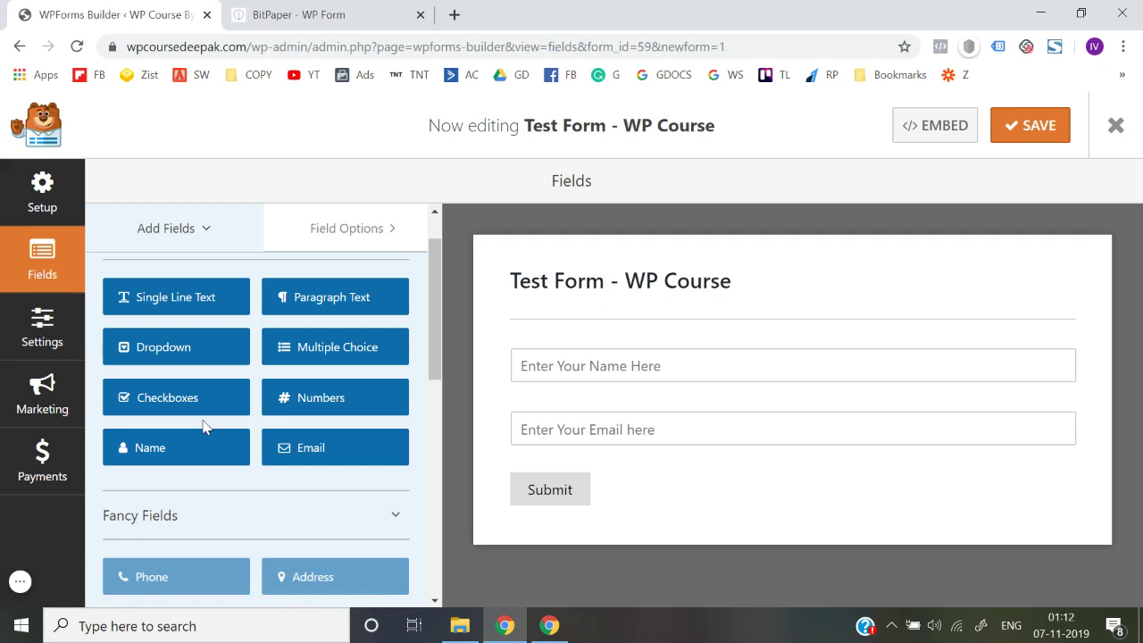
# Step: Add a Single Line Text field below Email and label it 'Phone Number'
pyautogui.scroll(-2, 203, 427)
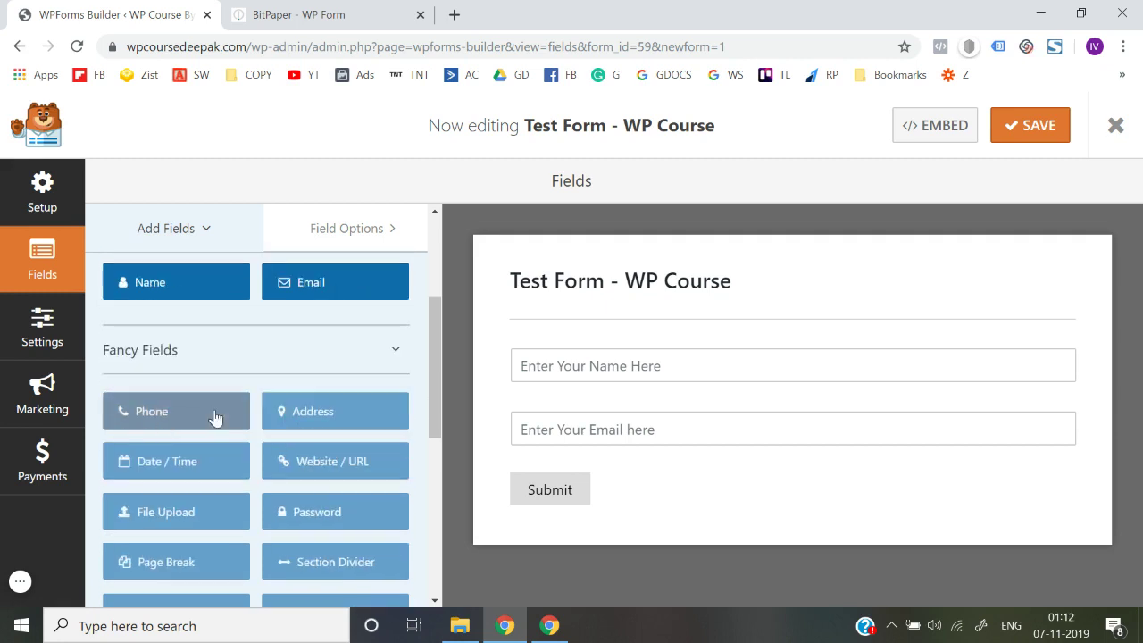
pyautogui.scroll(3, 169, 411)
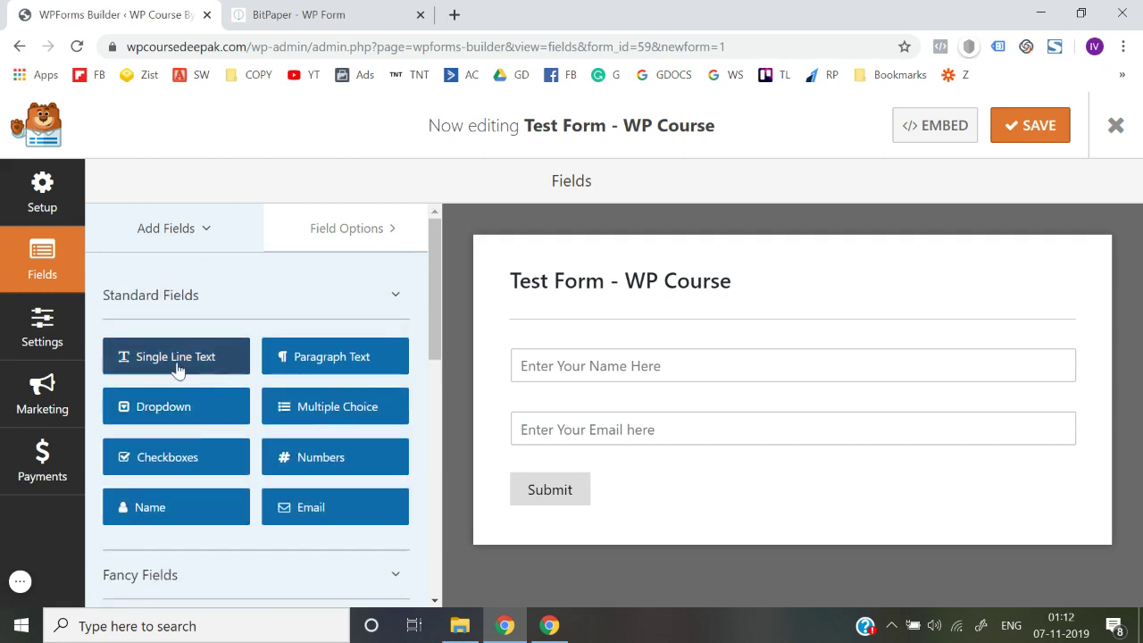
pyautogui.moveTo(178, 366); pyautogui.dragTo(604, 472)
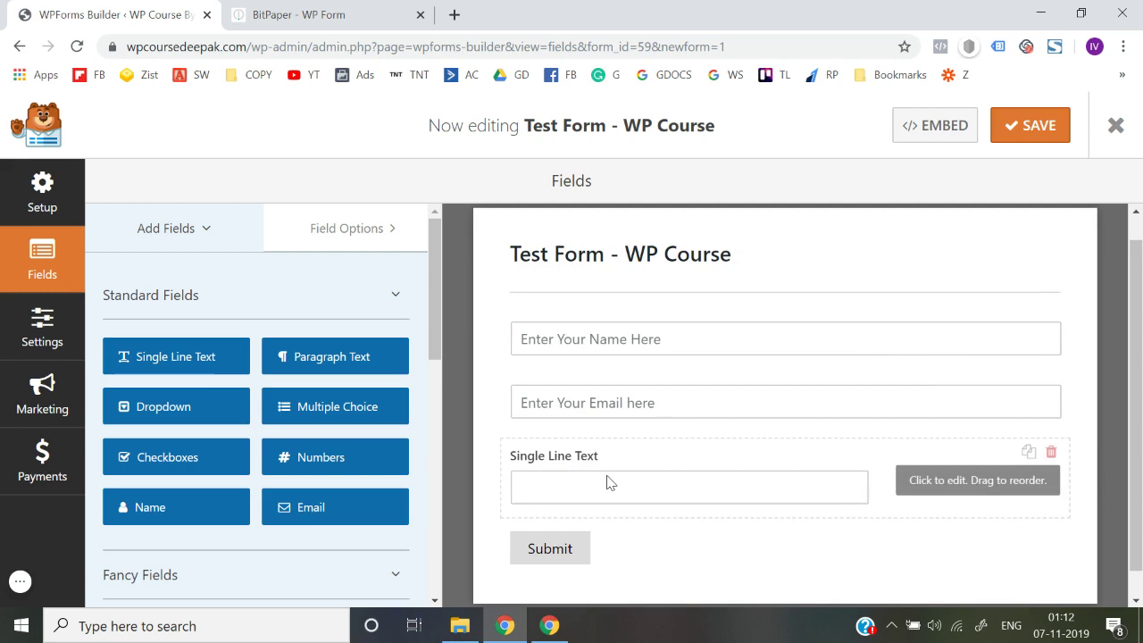
pyautogui.click(606, 482)
pyautogui.click(235, 366)
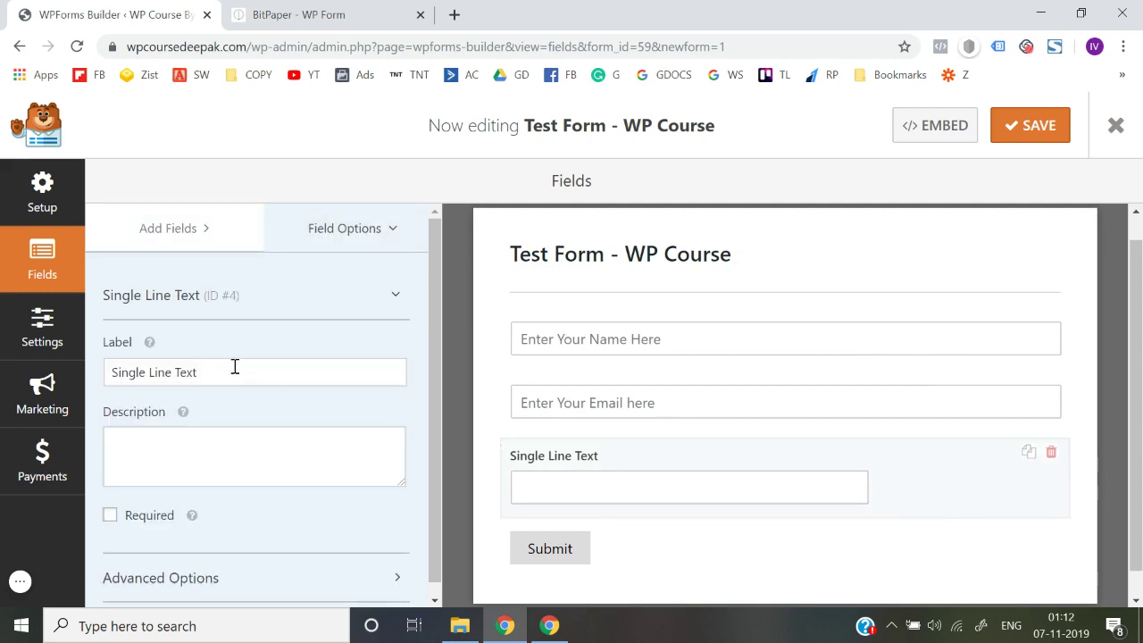
pyautogui.tripleClick(235, 366)
pyautogui.write('Phone N')
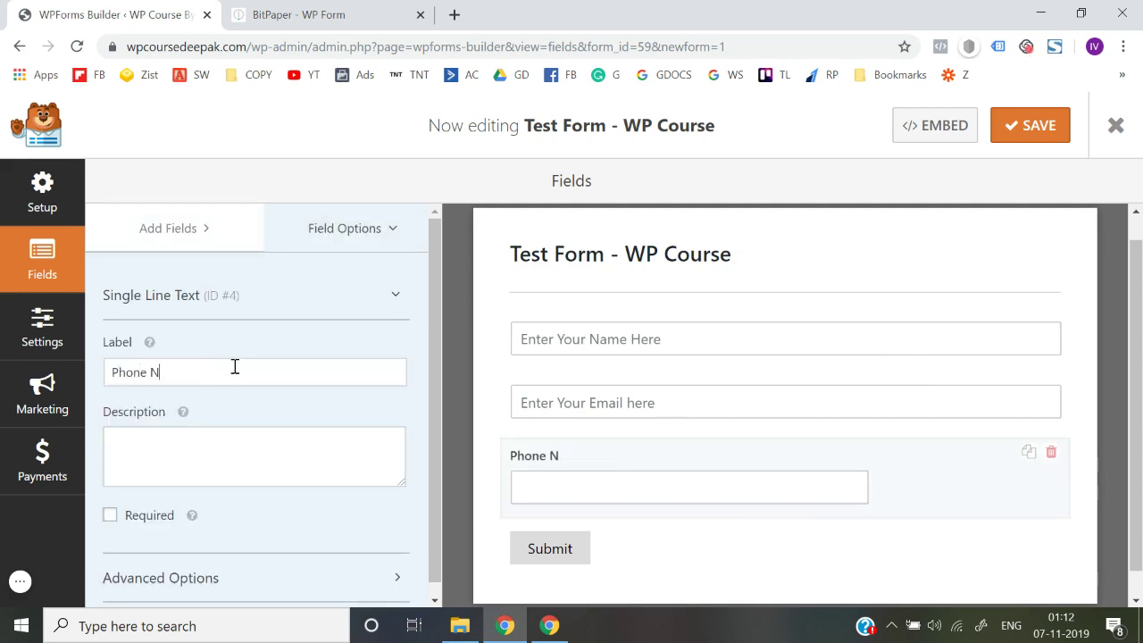
pyautogui.write('umber')
# Step: Make the Phone Number field Large, label hidden, with placeholder 'Enter Your Phone Number'
pyautogui.scroll(-1, 235, 366)
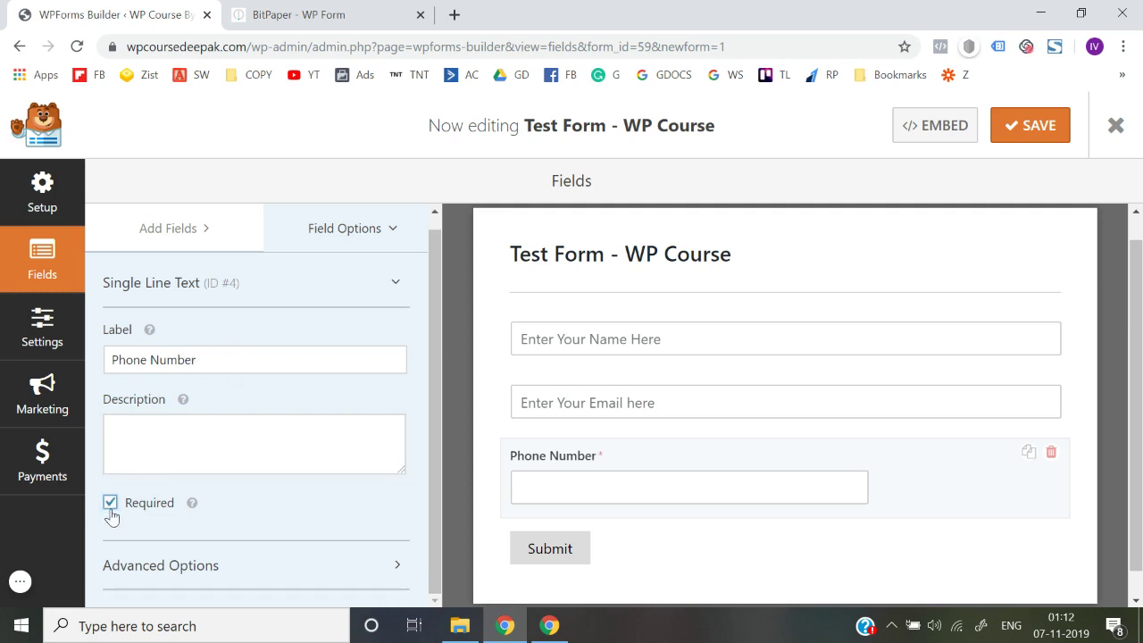
pyautogui.click(179, 562)
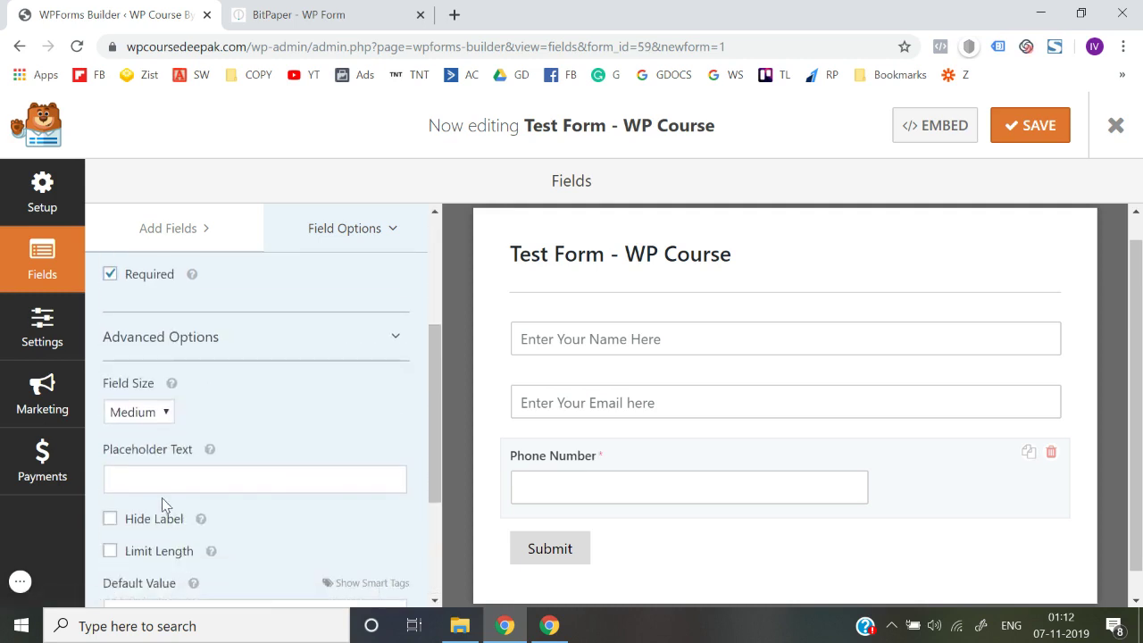
pyautogui.scroll(-1, 162, 497)
pyautogui.click(143, 321)
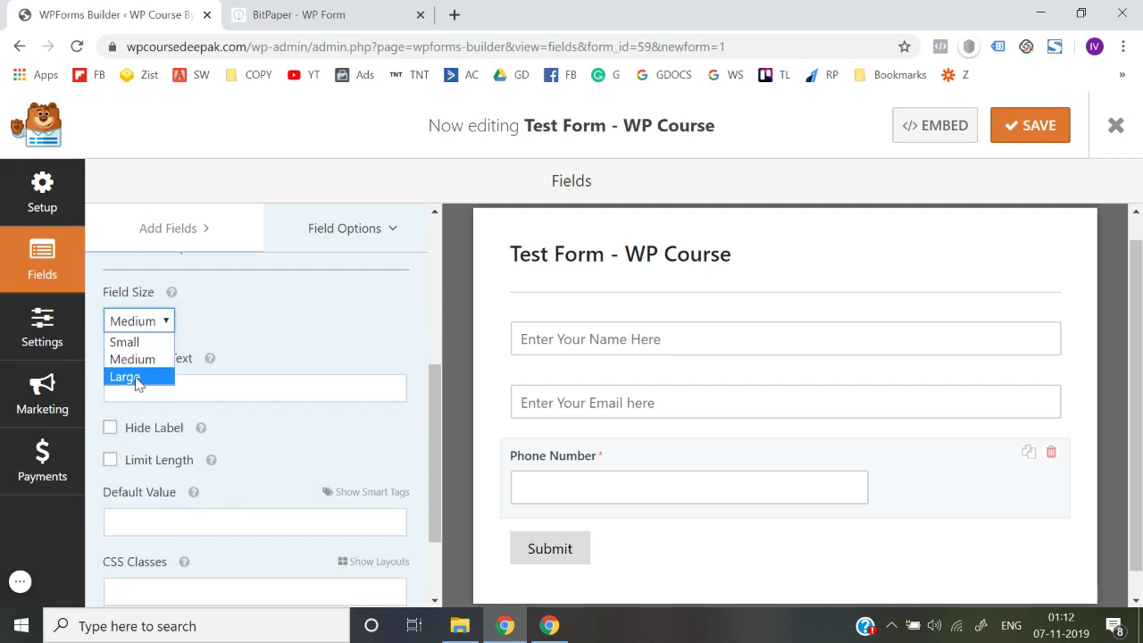
pyautogui.click(136, 377)
pyautogui.click(109, 429)
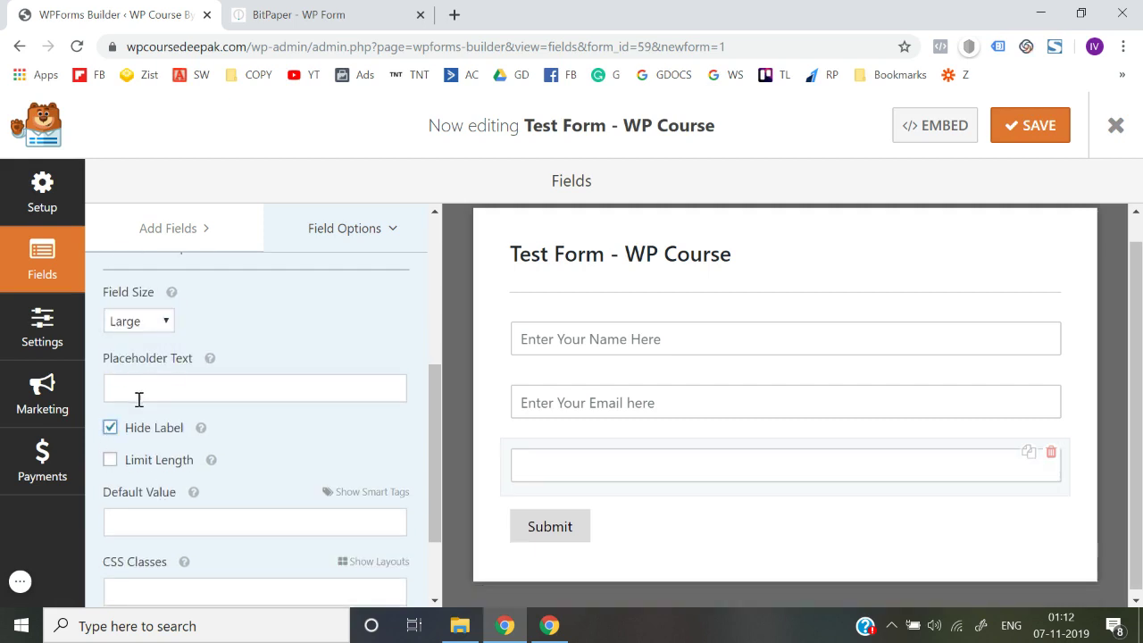
pyautogui.click(139, 399)
pyautogui.write('Enter TYiy')
pyautogui.write(' Your P')
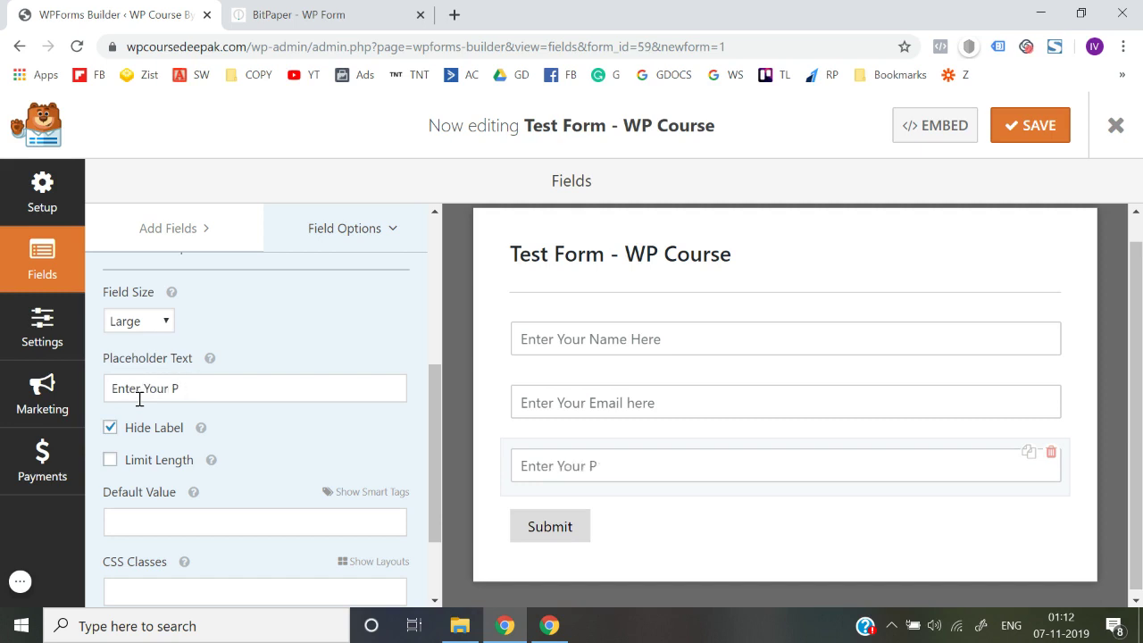
pyautogui.write('Ohone')
pyautogui.press('BackSpace')
pyautogui.press('BackSpace')
pyautogui.press('BackSpace')
pyautogui.press('BackSpace')
pyautogui.write('hone Number')
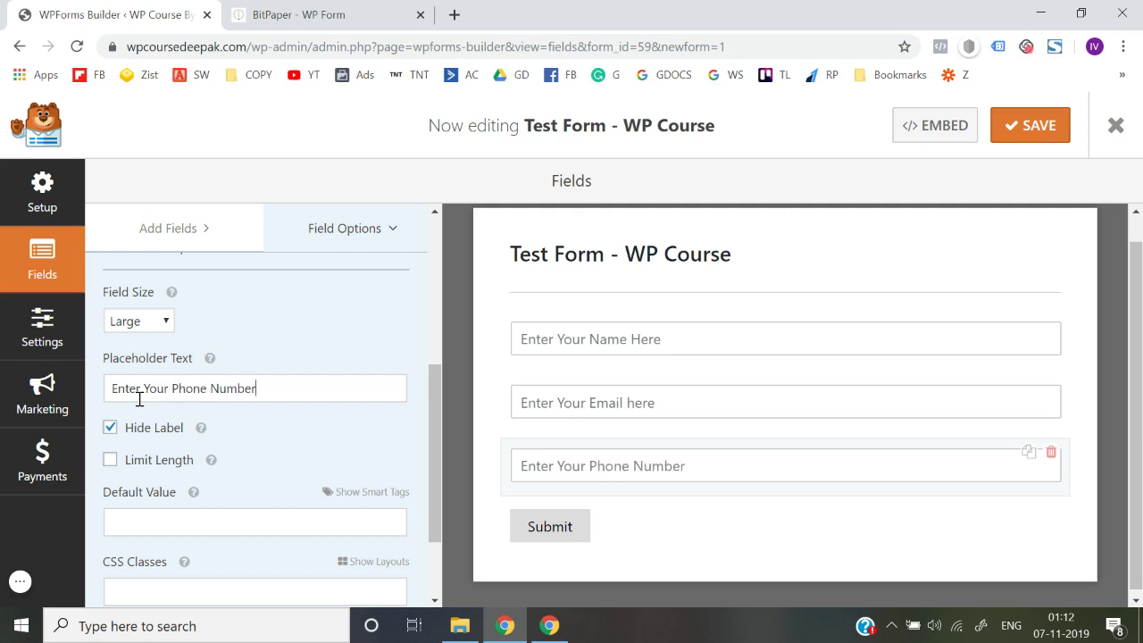
pyautogui.click(565, 536)
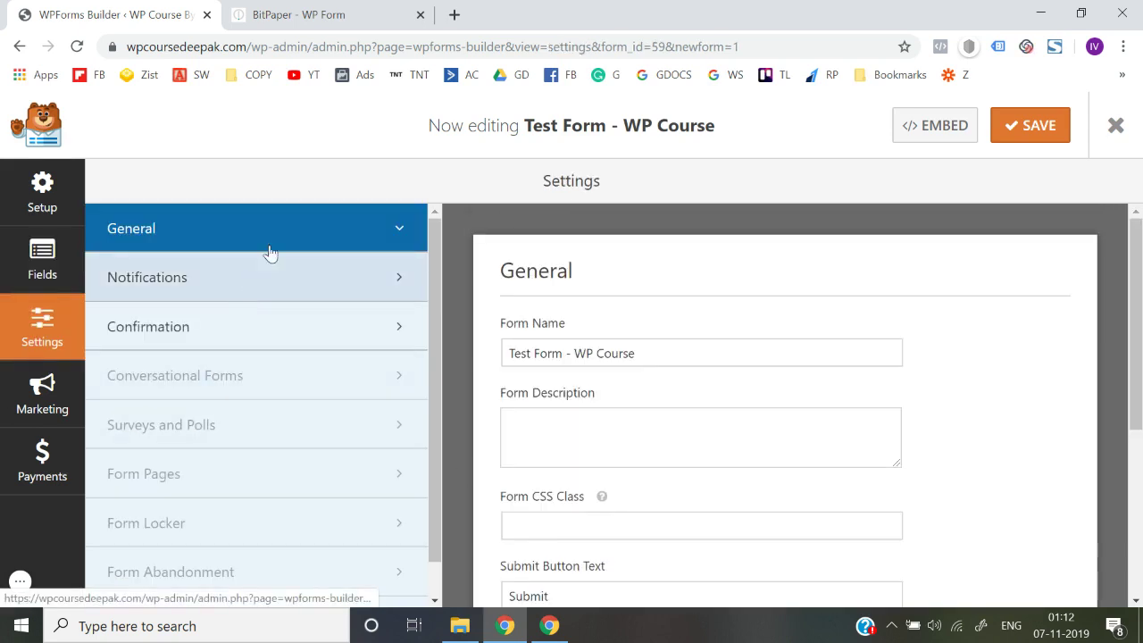
# Step: Review the form's Notifications and Confirmation settings, then look over the General submit options
pyautogui.scroll(-1, 280, 332)
pyautogui.scroll(1, 281, 332)
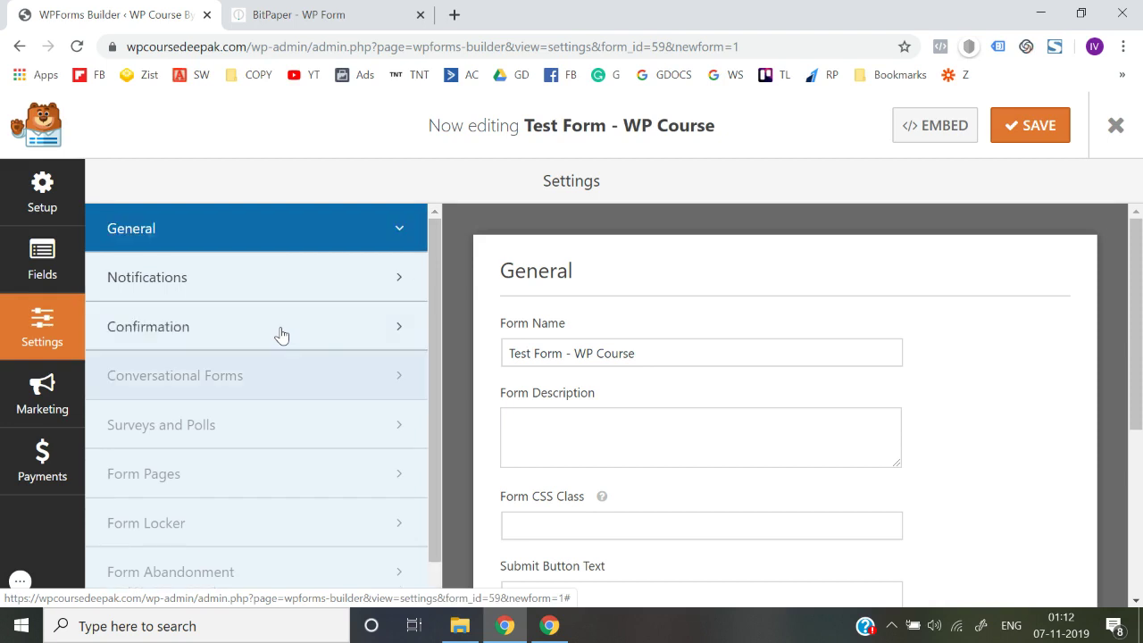
pyautogui.click(306, 294)
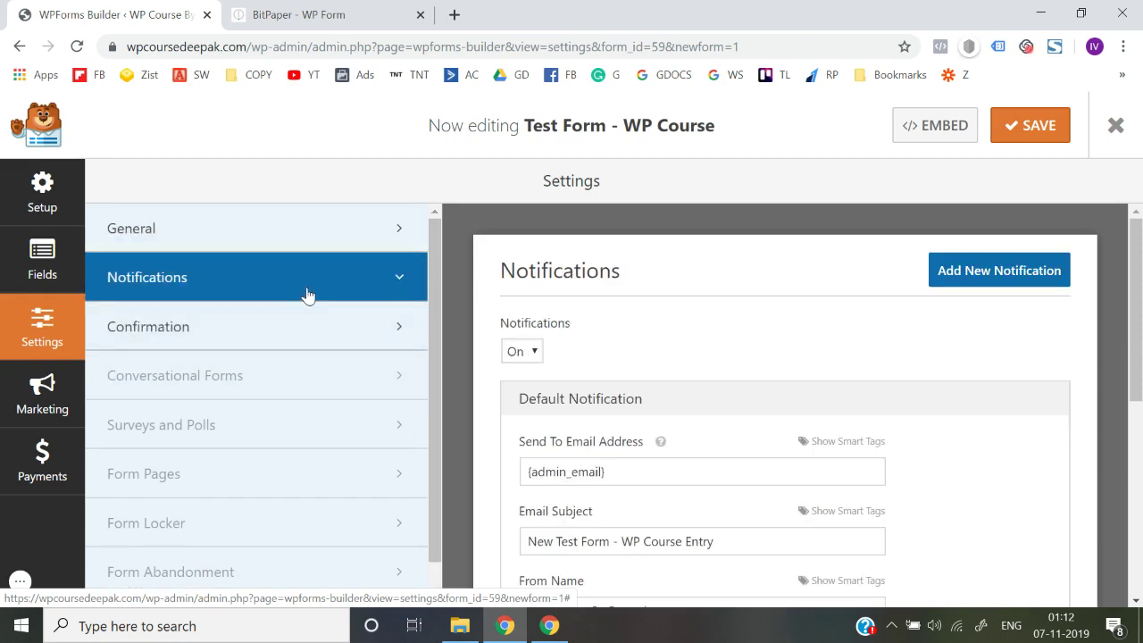
pyautogui.click(325, 348)
pyautogui.scroll(-1, 325, 348)
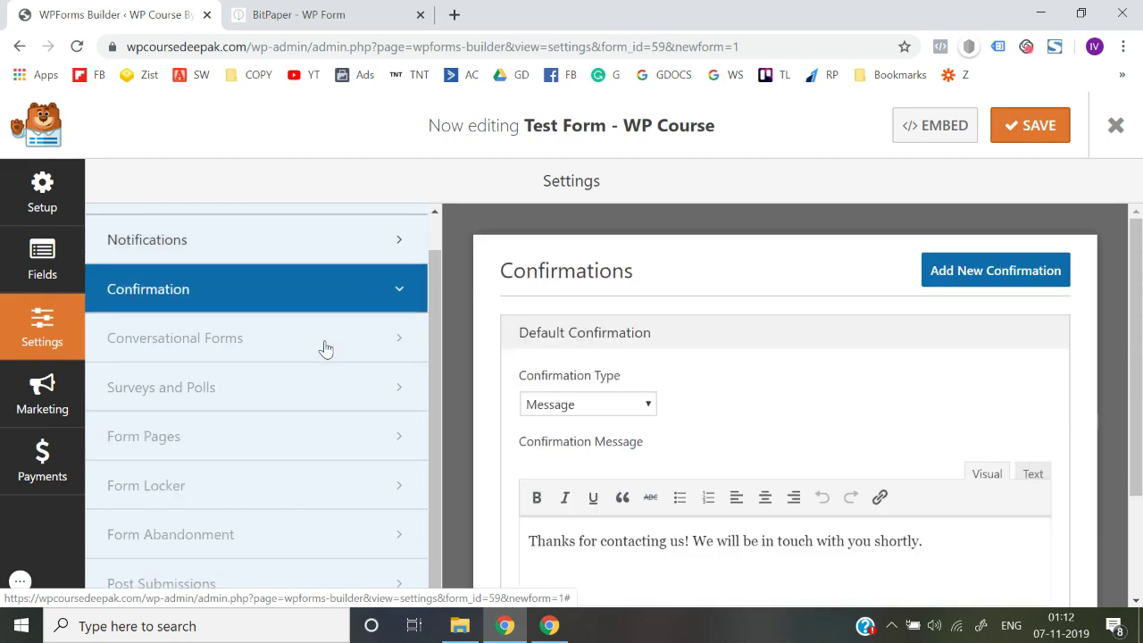
pyautogui.click(272, 252)
pyautogui.scroll(1, 272, 252)
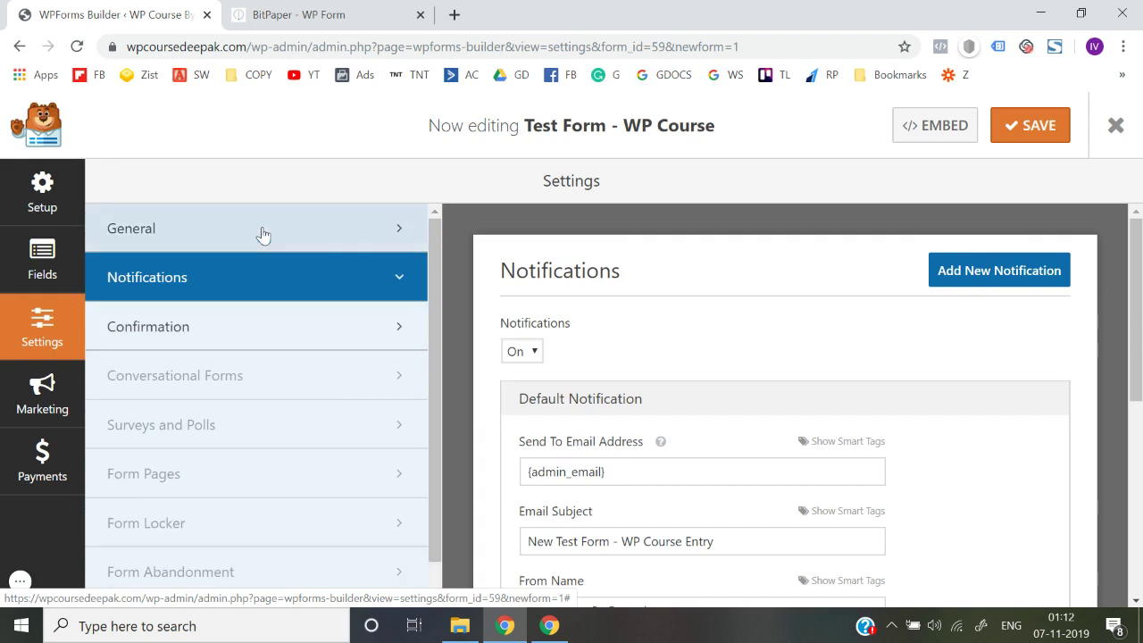
pyautogui.click(263, 234)
pyautogui.scroll(-1, 429, 393)
pyautogui.scroll(-4, 631, 420)
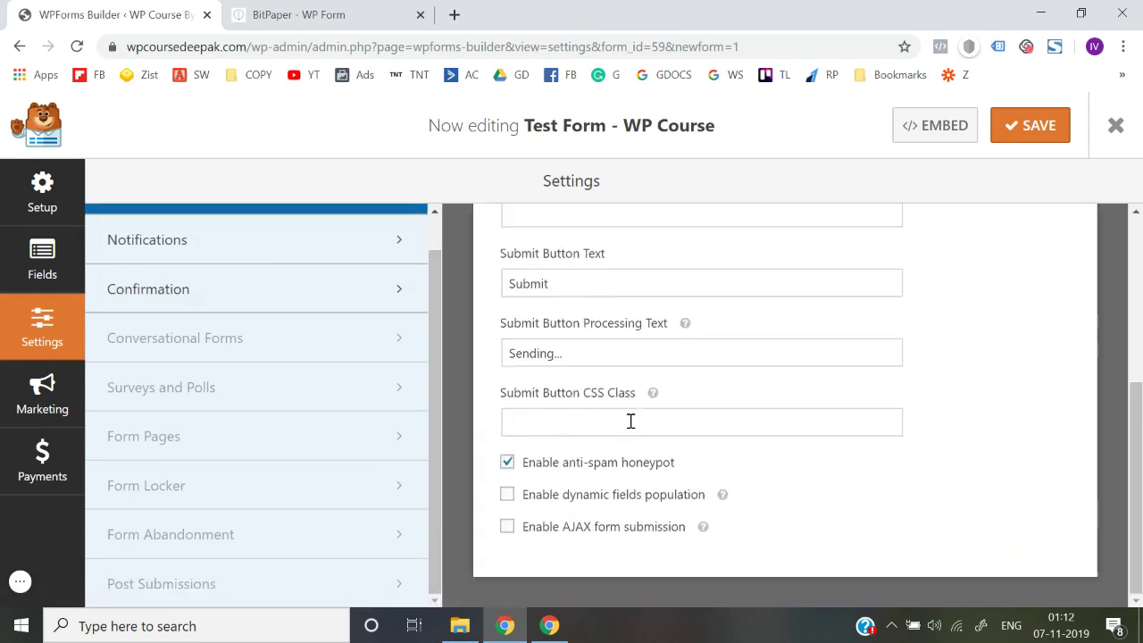
pyautogui.scroll(3, 589, 433)
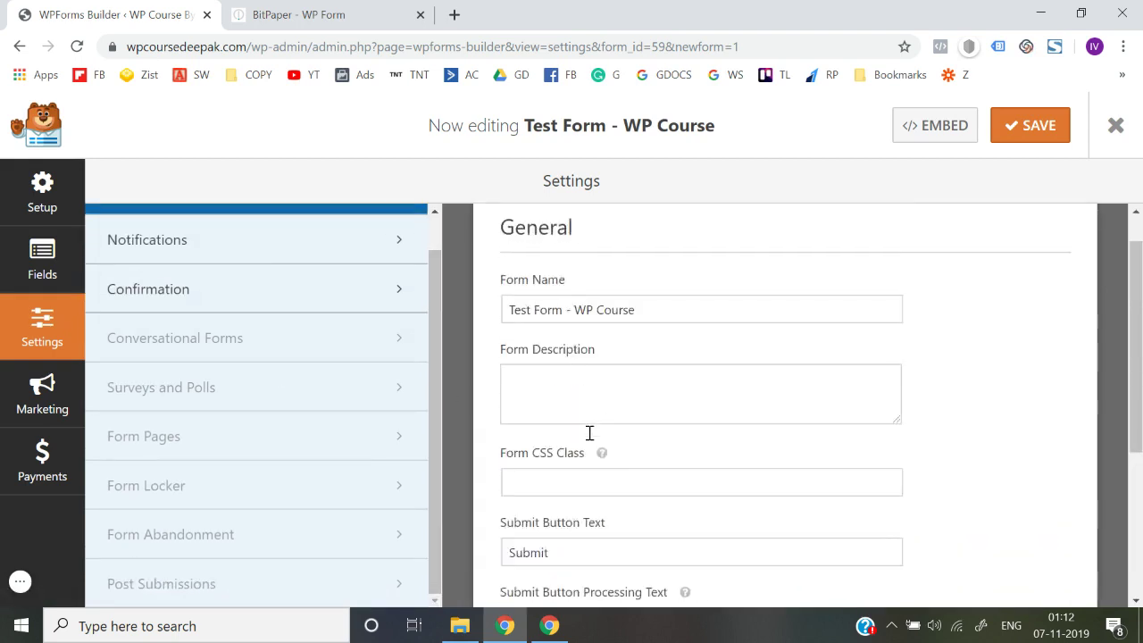
pyautogui.click(40, 190)
# Step: Select the Name field in the builder preview and save the Test Form - WP Course
pyautogui.click(60, 253)
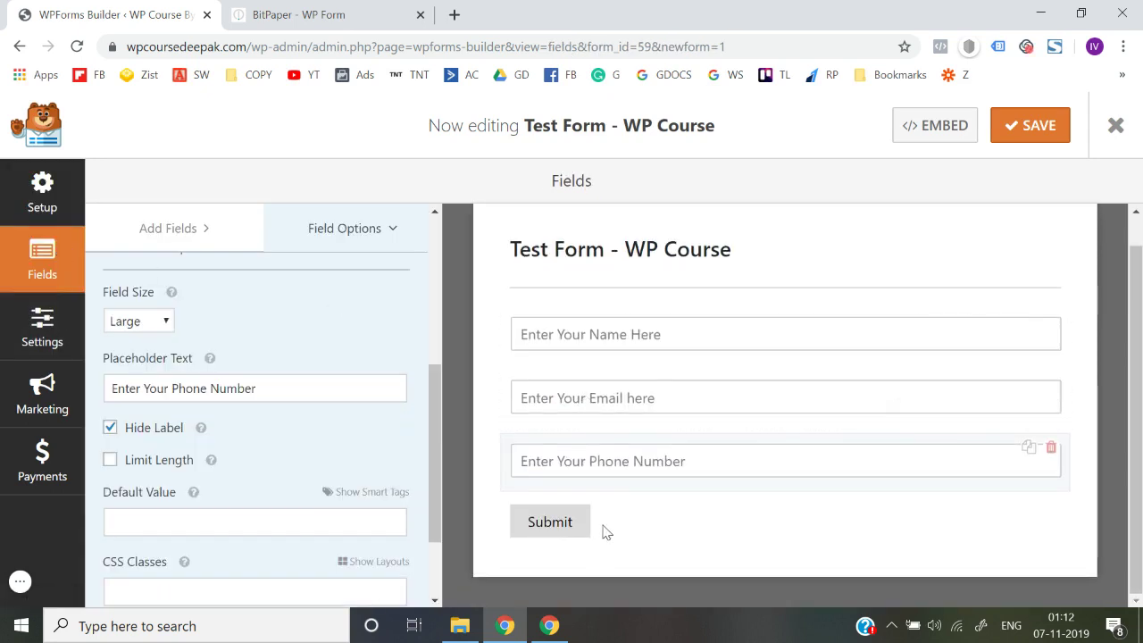
pyautogui.scroll(-2, 275, 463)
pyautogui.scroll(5, 357, 267)
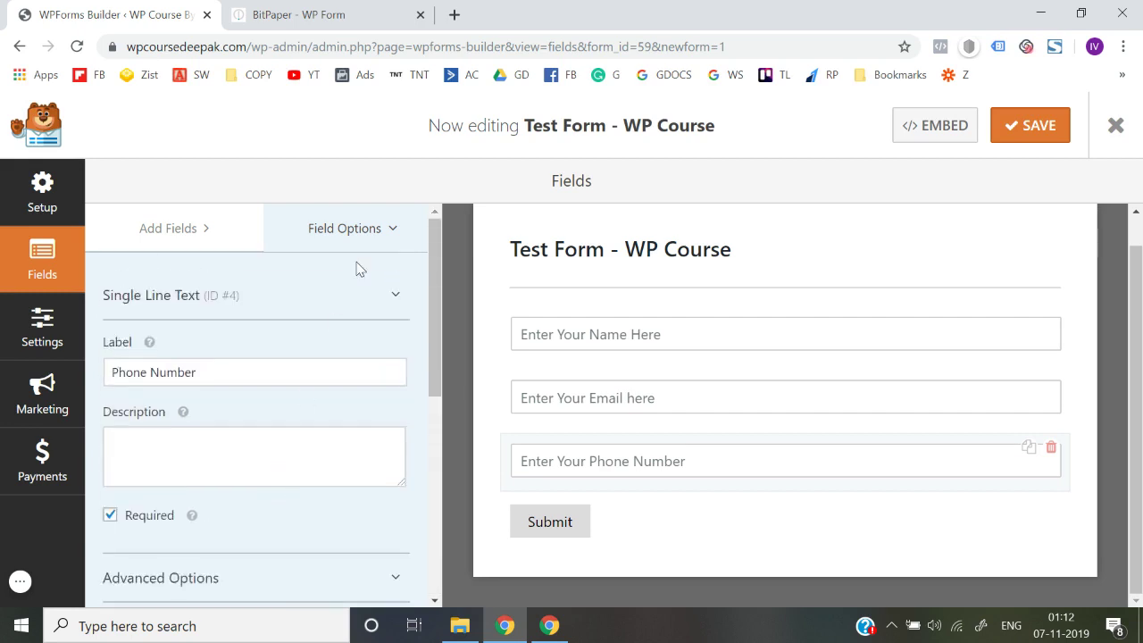
pyautogui.click(361, 219)
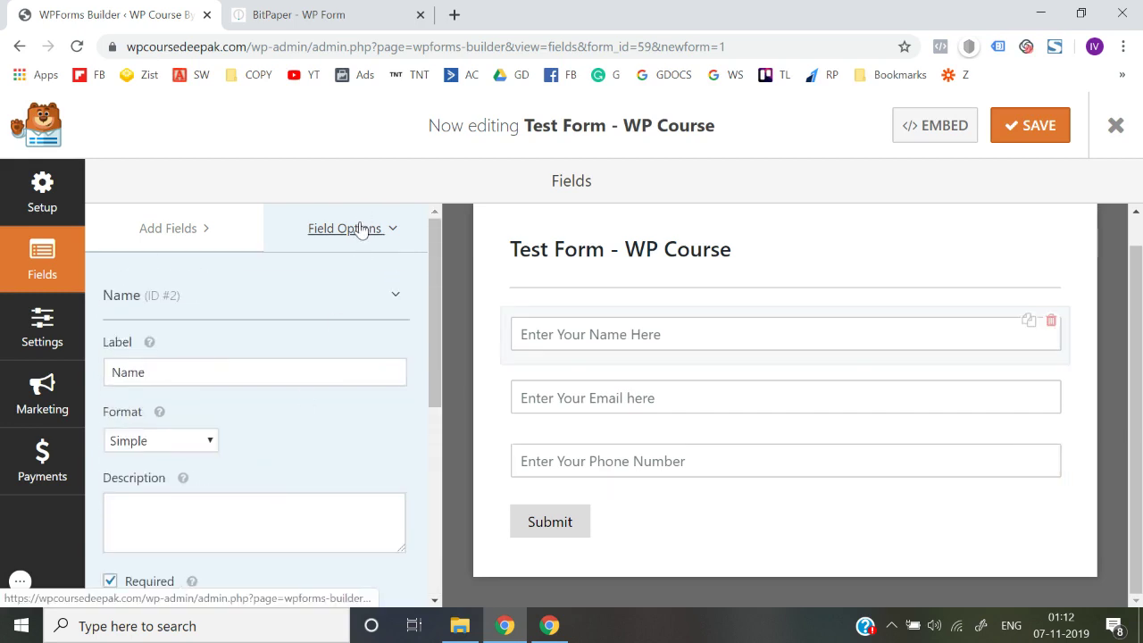
pyautogui.click(1044, 131)
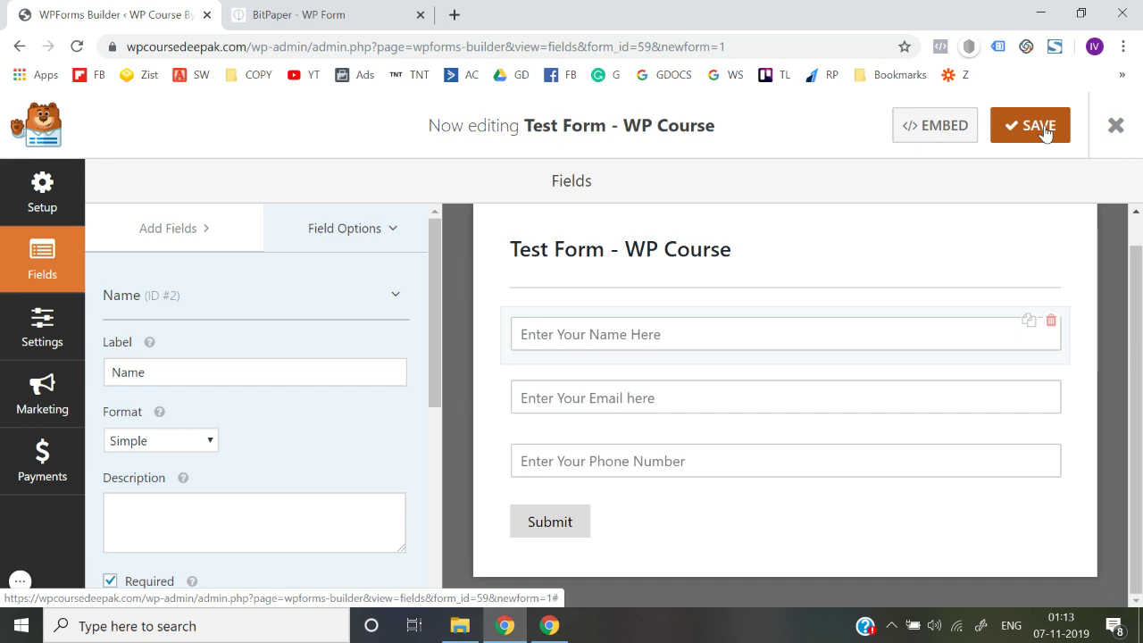
pyautogui.click(1044, 130)
# Step: Open Settings > Confirmation, keep the Message type, and place the cursor in the confirmation message
pyautogui.click(56, 349)
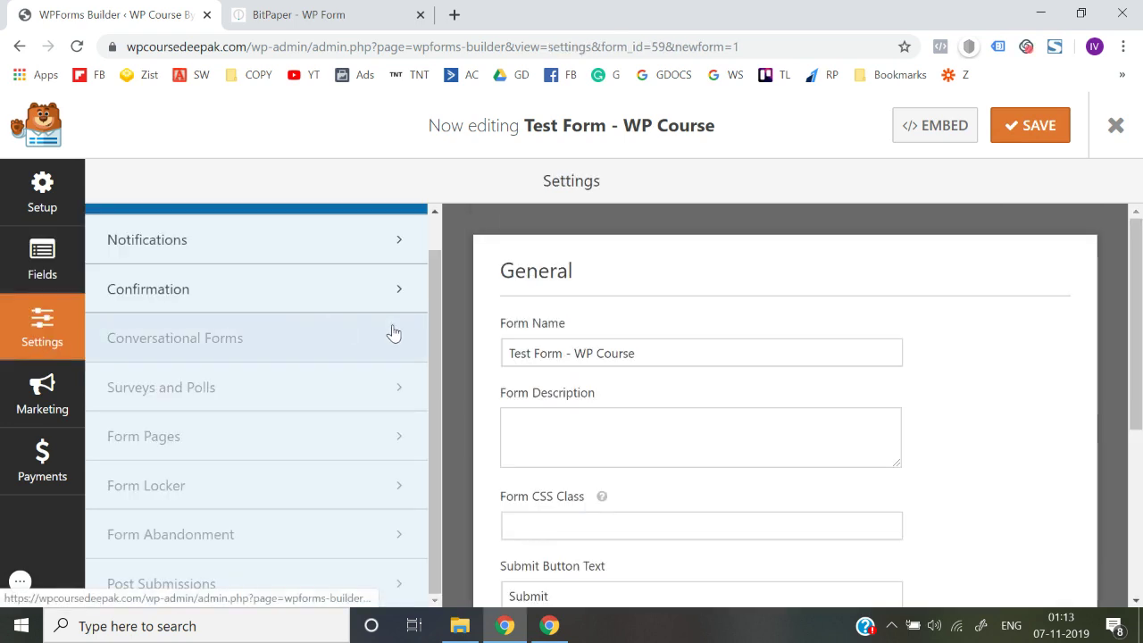
pyautogui.scroll(-4, 651, 383)
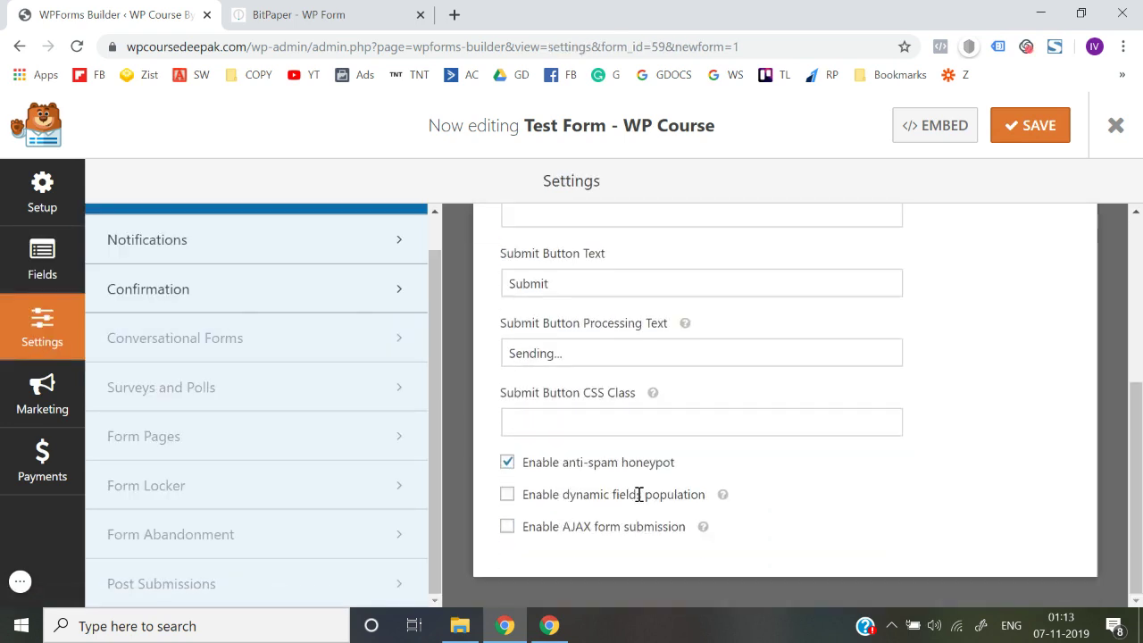
pyautogui.scroll(3, 639, 496)
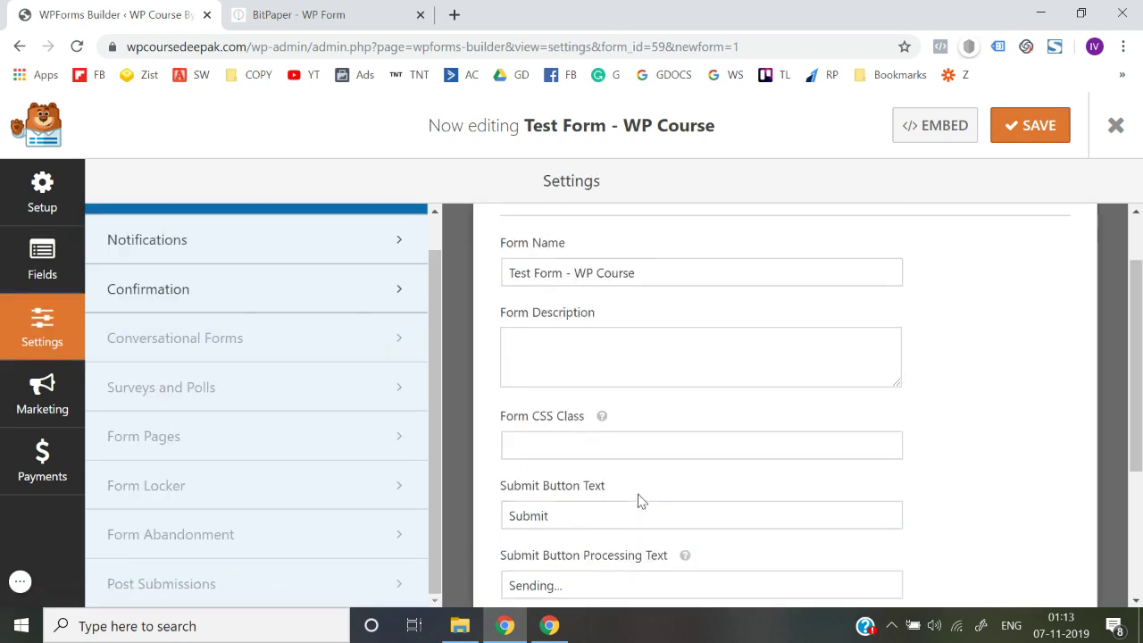
pyautogui.click(153, 299)
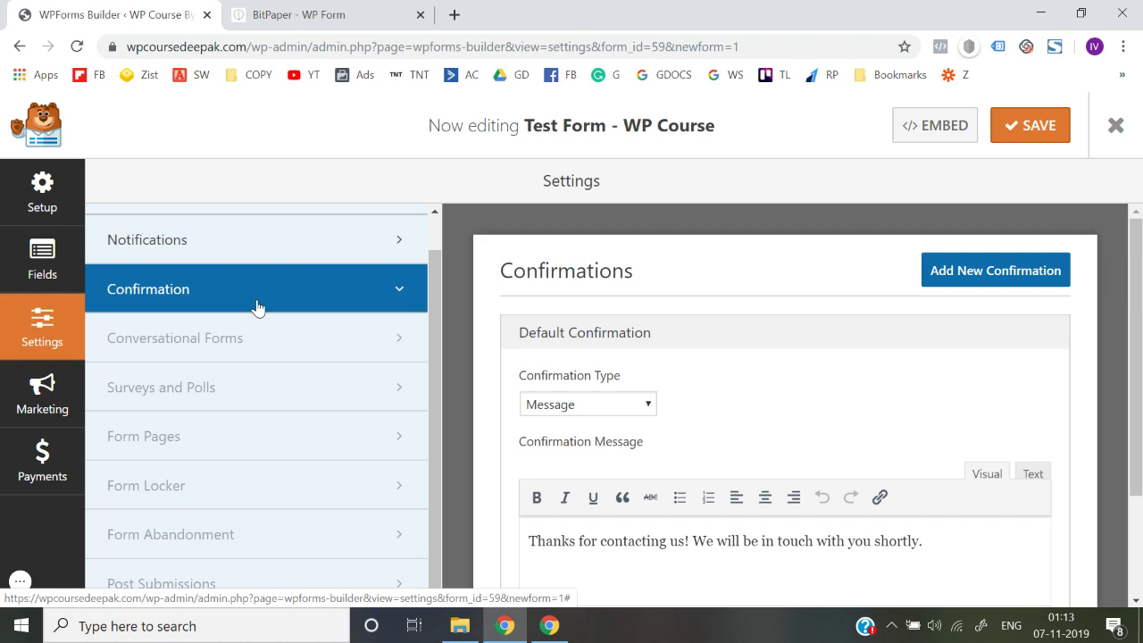
pyautogui.scroll(-2, 612, 388)
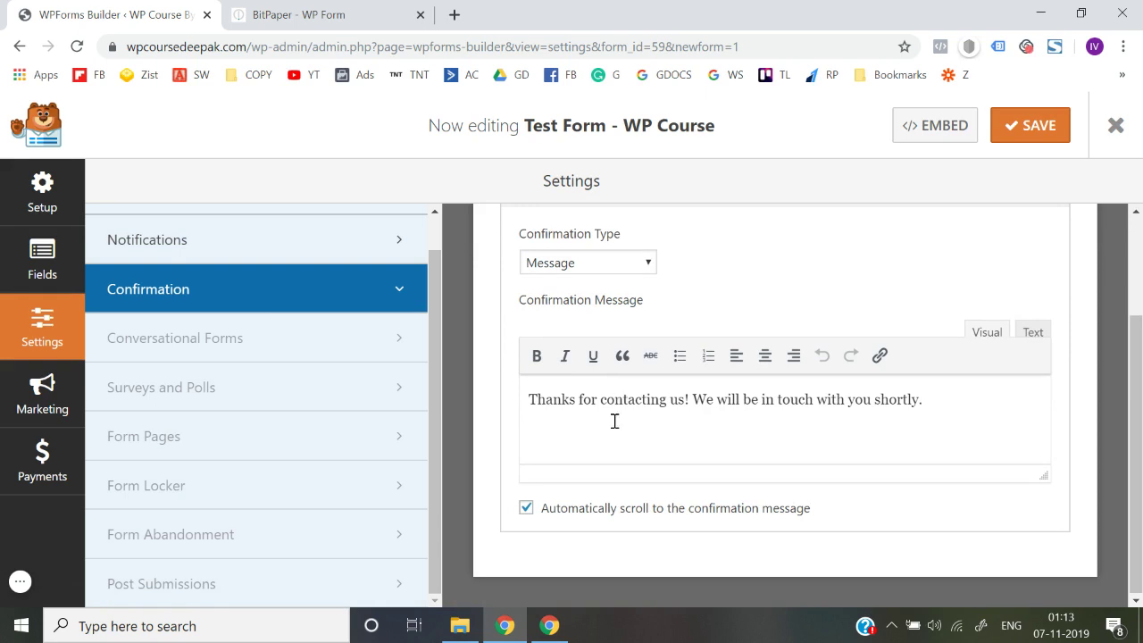
pyautogui.scroll(2, 614, 420)
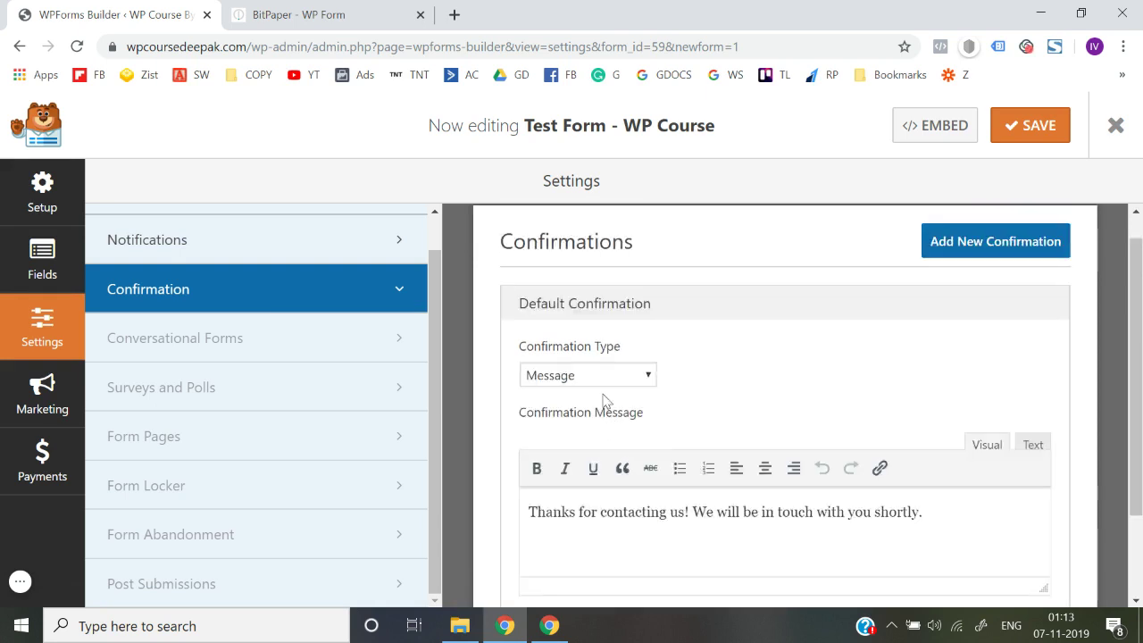
pyautogui.click(595, 375)
pyautogui.press('Escape')
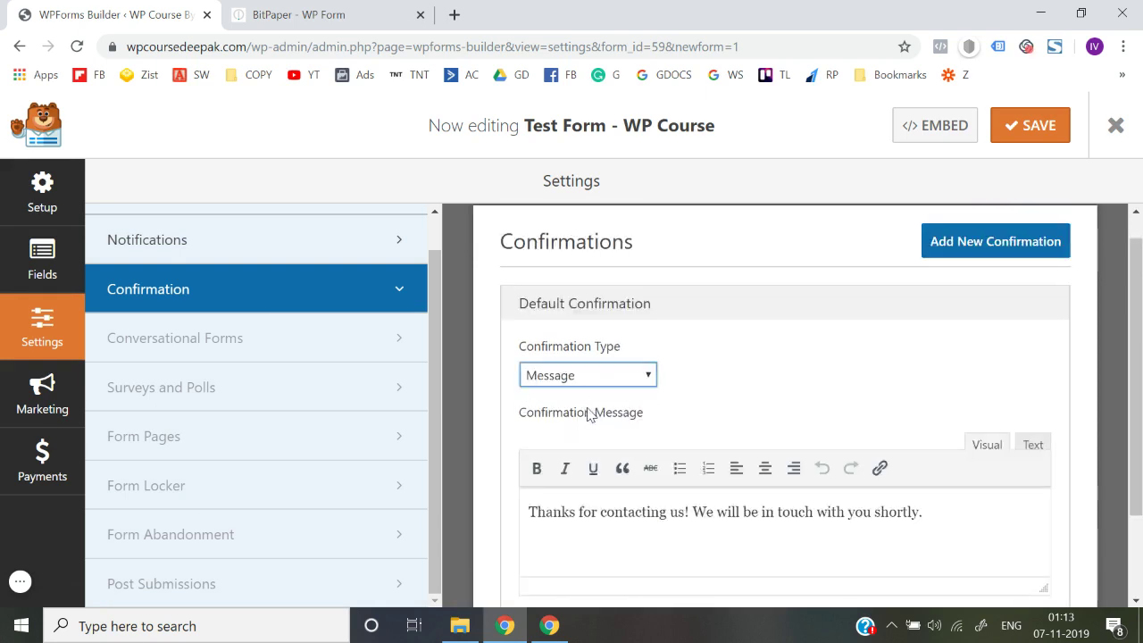
pyautogui.scroll(-1, 636, 525)
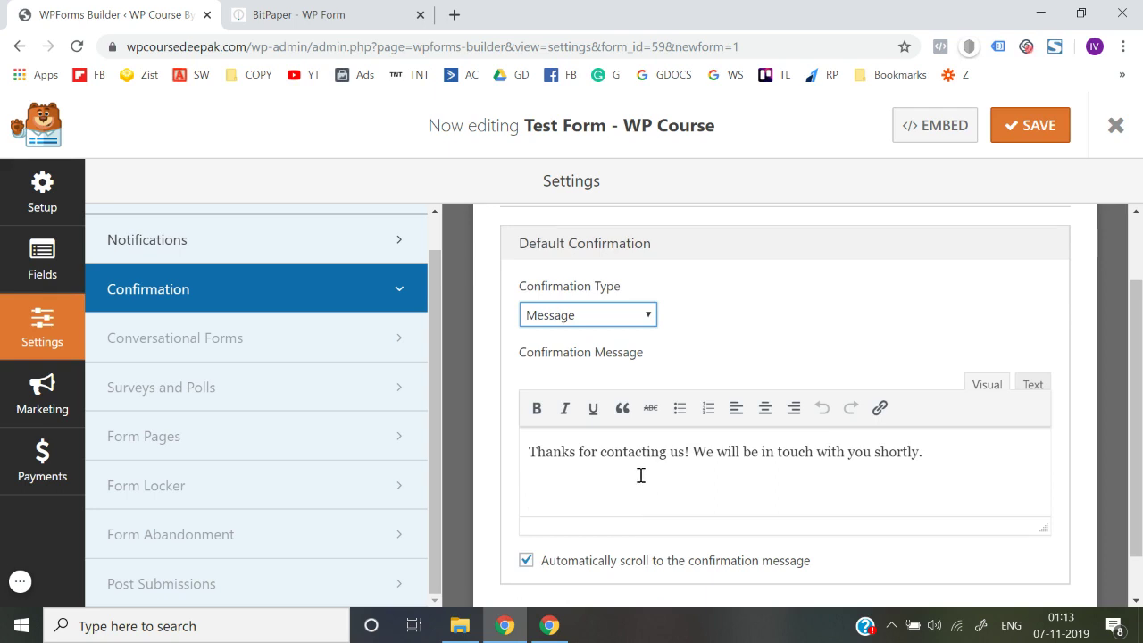
pyautogui.click(602, 466)
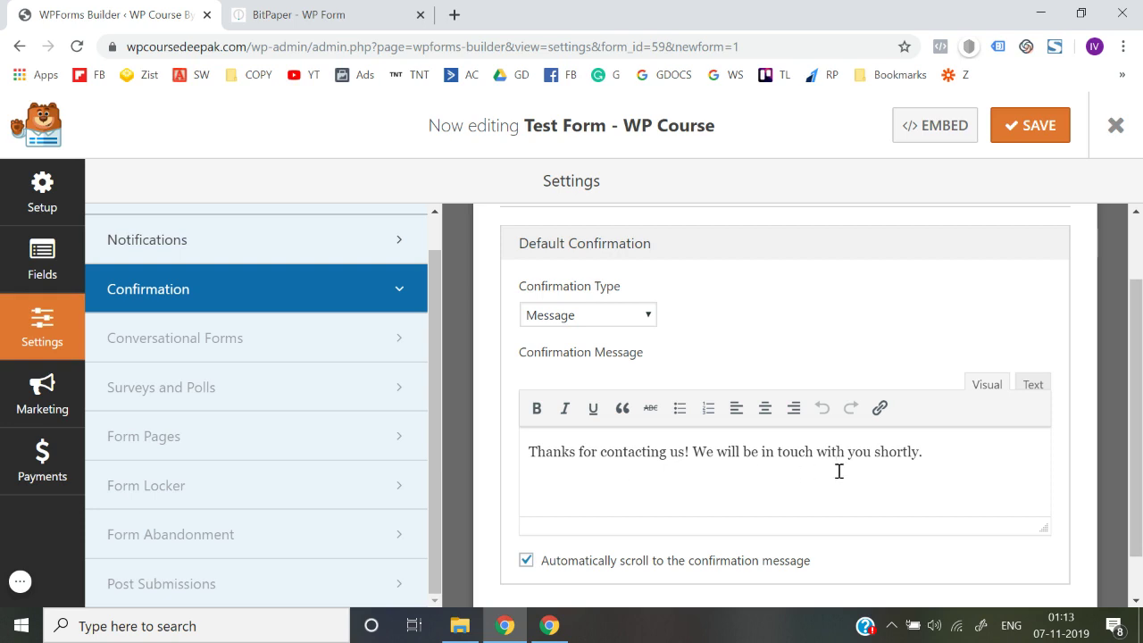
# Step: Replace the confirmation message with 'Thank you for showing interest in working with us. We'll get in touch with you ASAP'
pyautogui.hotkey('ctrl', 'a')
pyautogui.press('BackSpace')
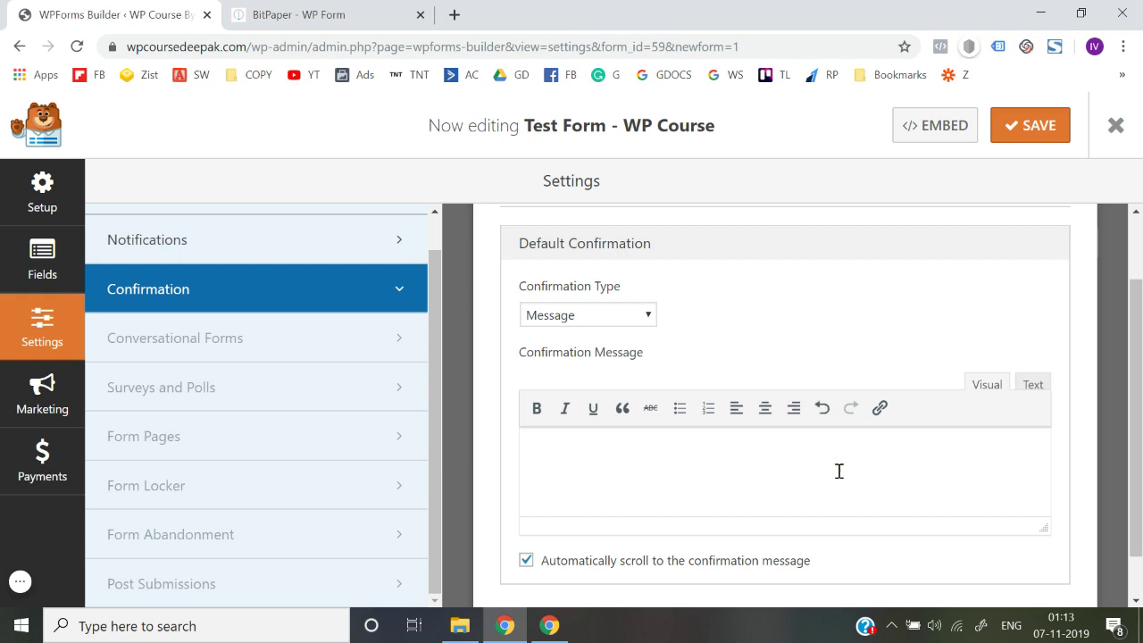
pyautogui.write('Thank y')
pyautogui.write('ou for showing int')
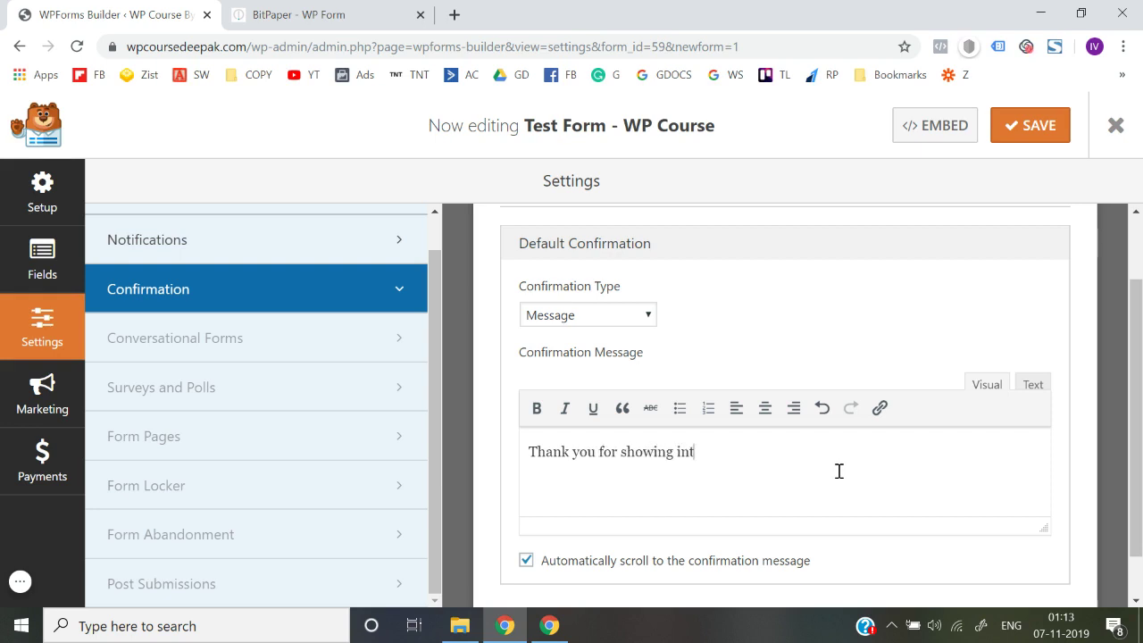
pyautogui.write('erest in working s')
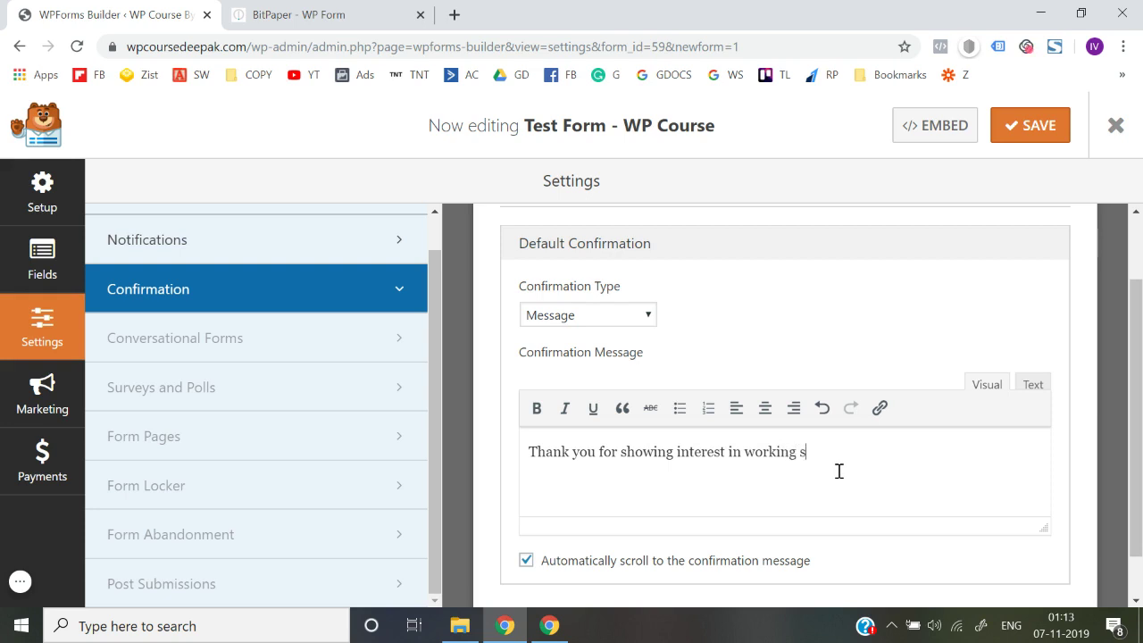
pyautogui.press('BackSpace')
pyautogui.write('wi')
pyautogui.write("th us. We'll het in touc")
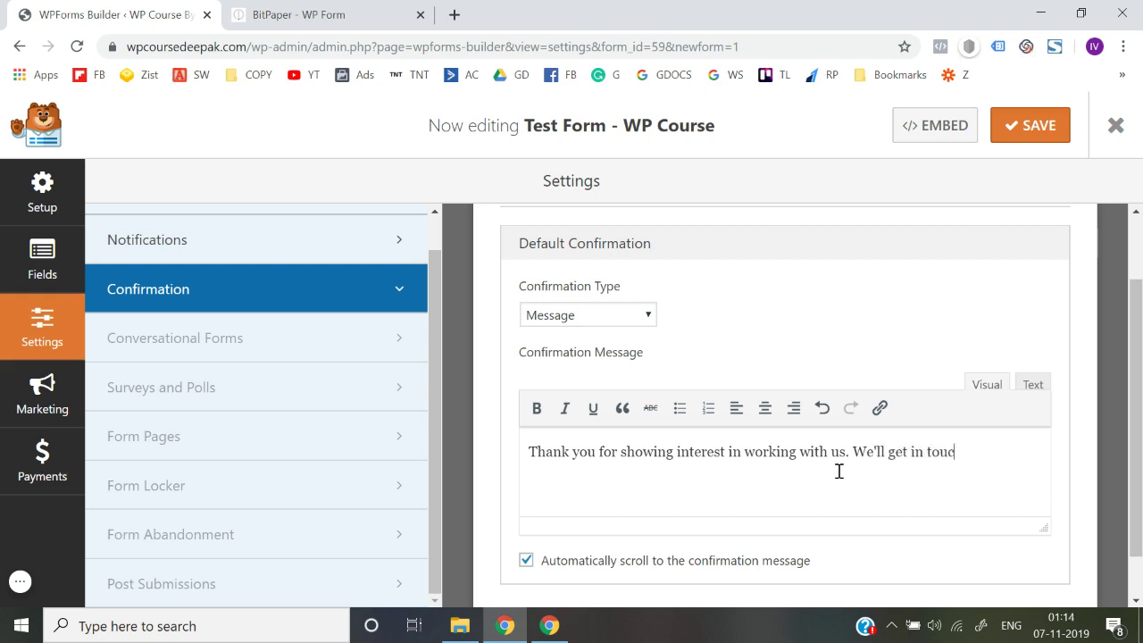
pyautogui.write('h with you ASAP.')
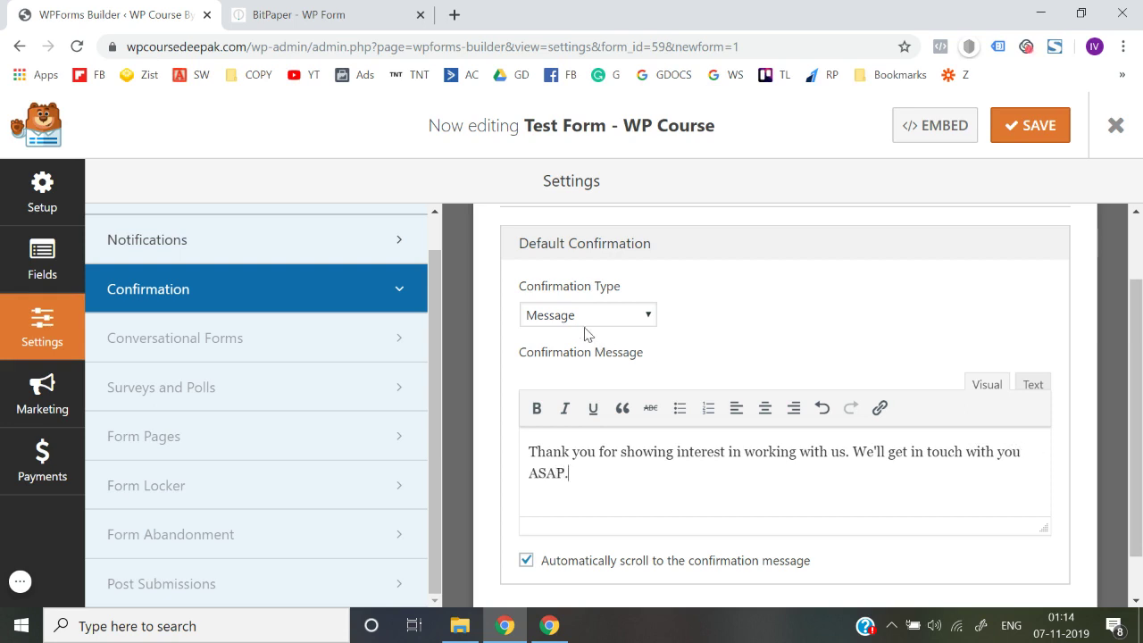
pyautogui.click(559, 317)
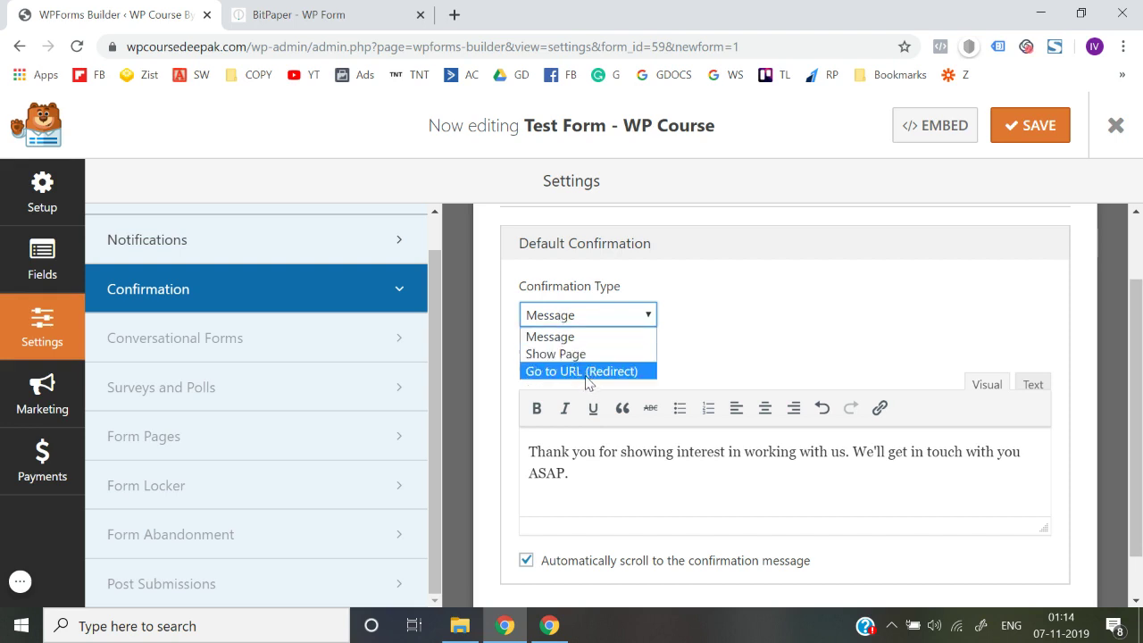
pyautogui.click(581, 357)
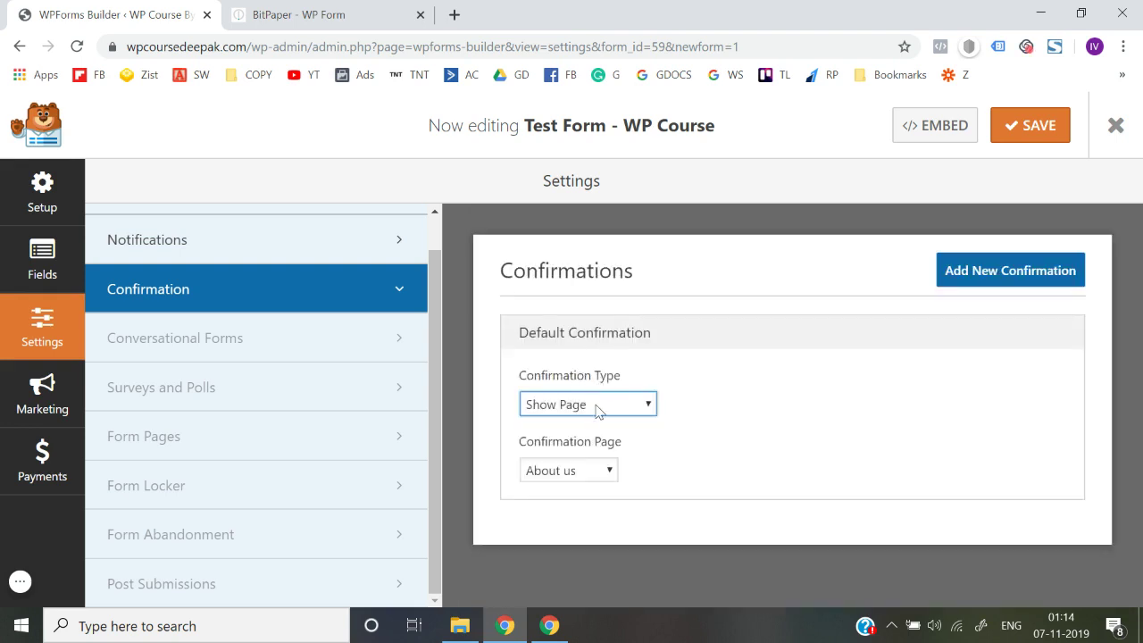
pyautogui.click(595, 406)
pyautogui.click(588, 460)
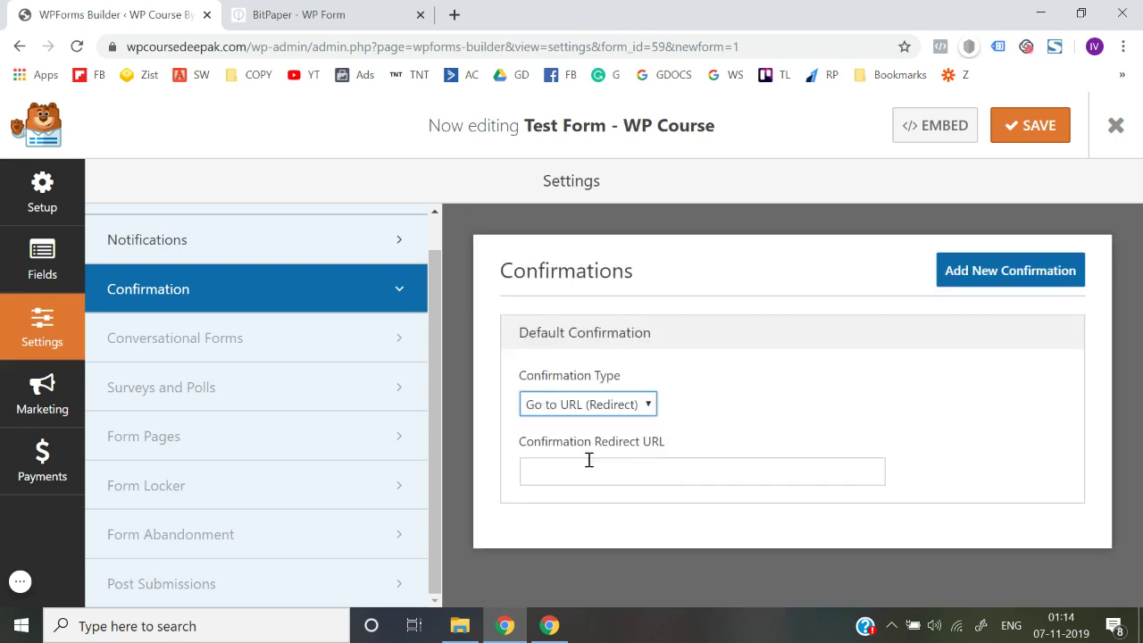
pyautogui.click(679, 470)
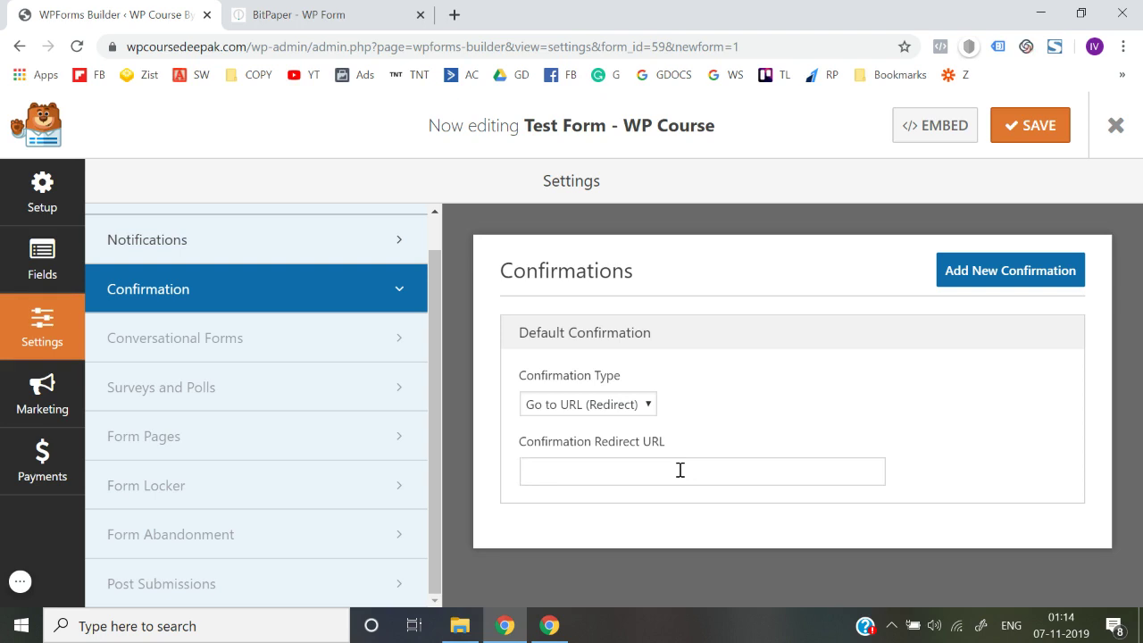
pyautogui.click(628, 406)
pyautogui.click(585, 440)
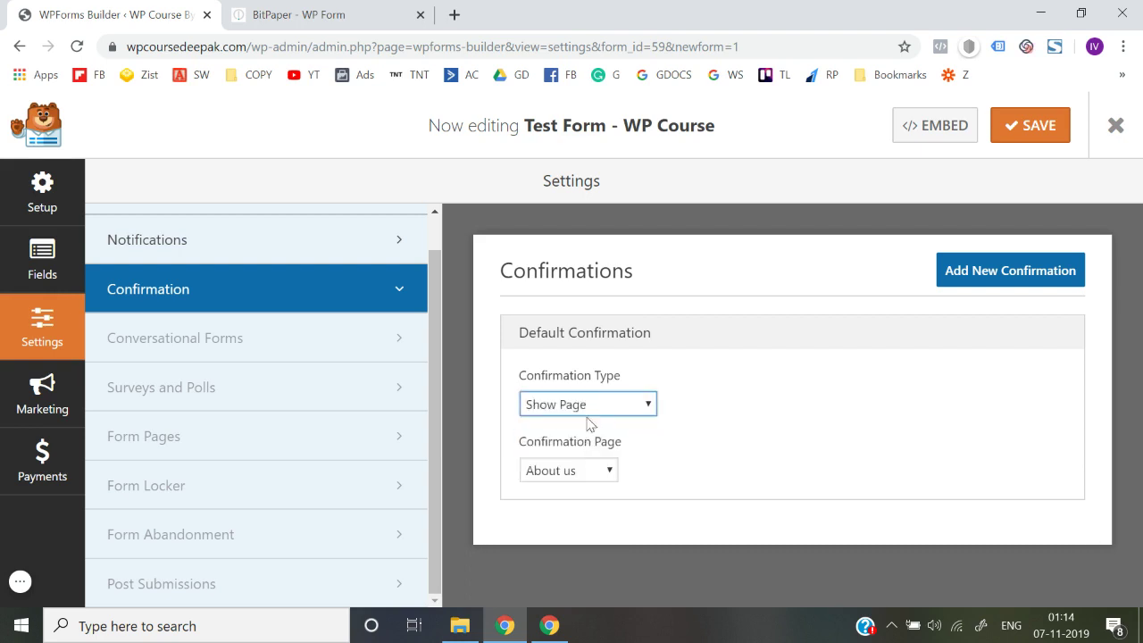
pyautogui.click(591, 408)
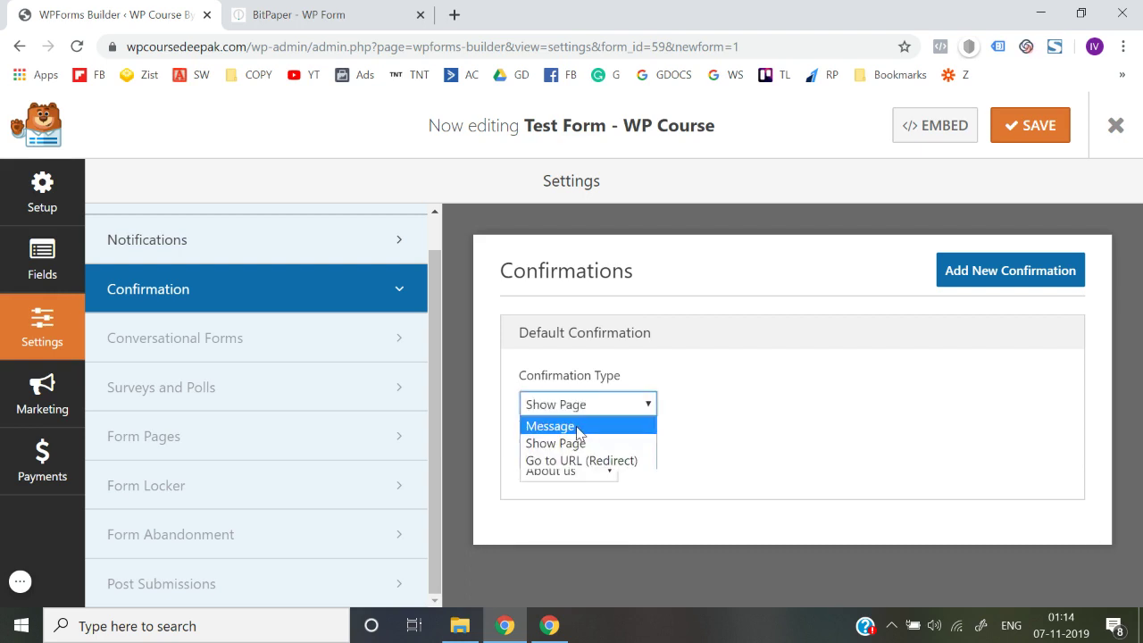
pyautogui.click(578, 428)
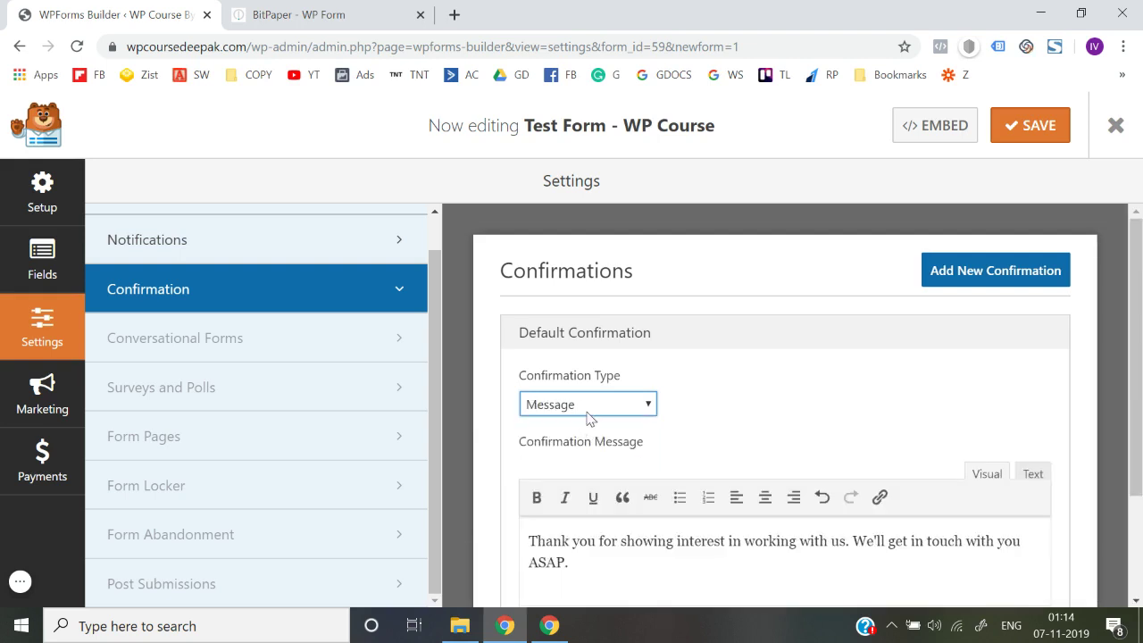
pyautogui.click(586, 412)
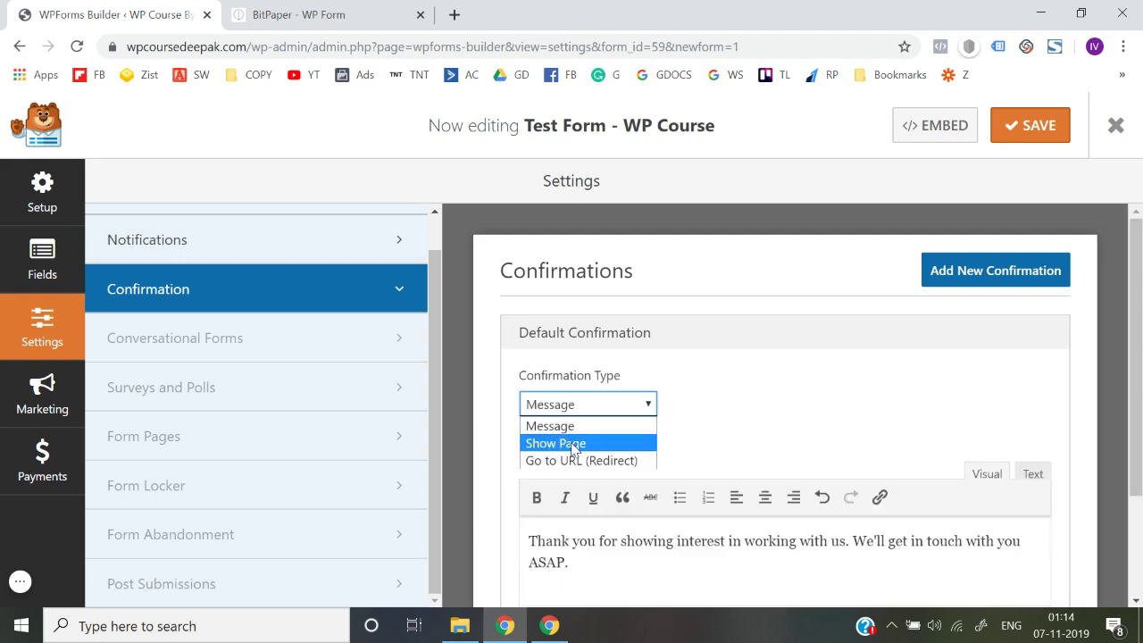
pyautogui.click(574, 441)
pyautogui.click(571, 469)
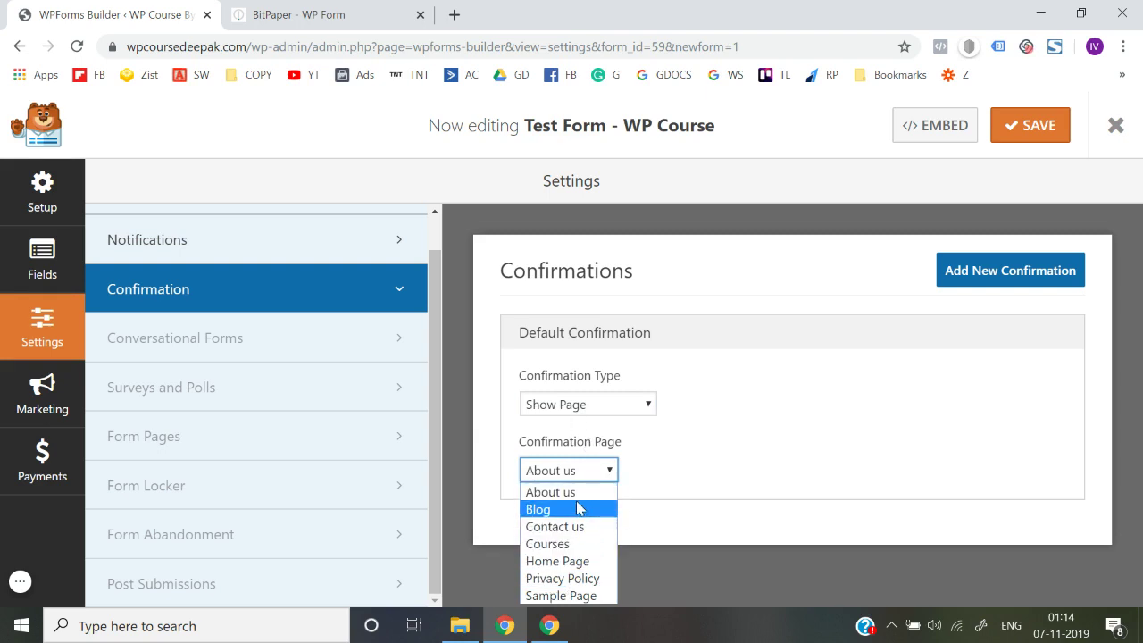
pyautogui.click(596, 411)
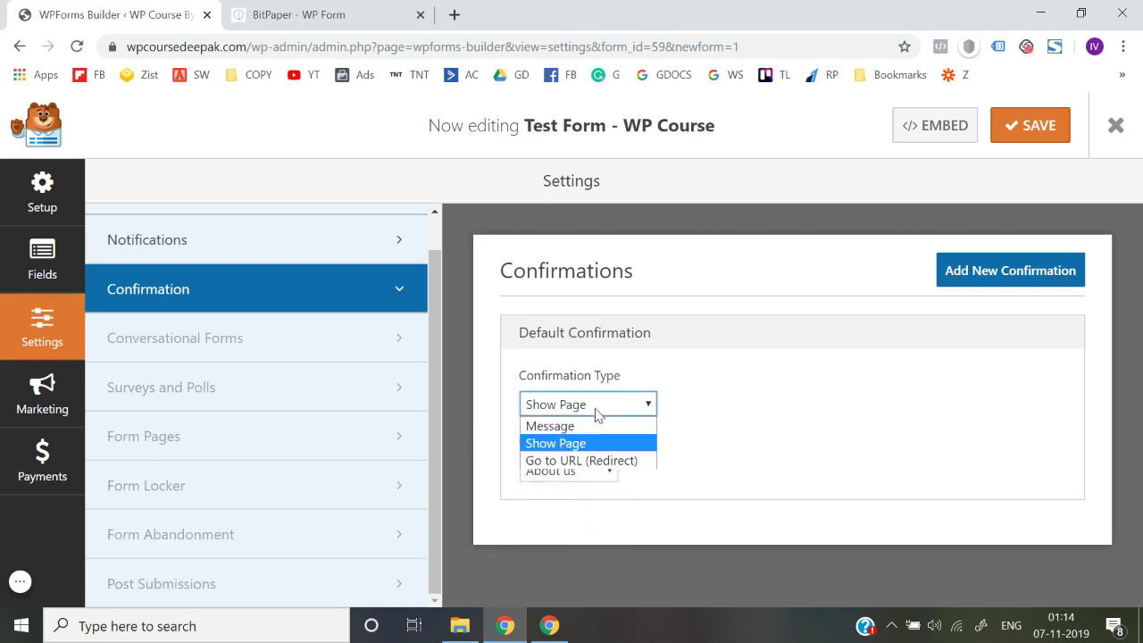
pyautogui.click(571, 438)
pyautogui.press('Up')
pyautogui.scroll(-2, 669, 490)
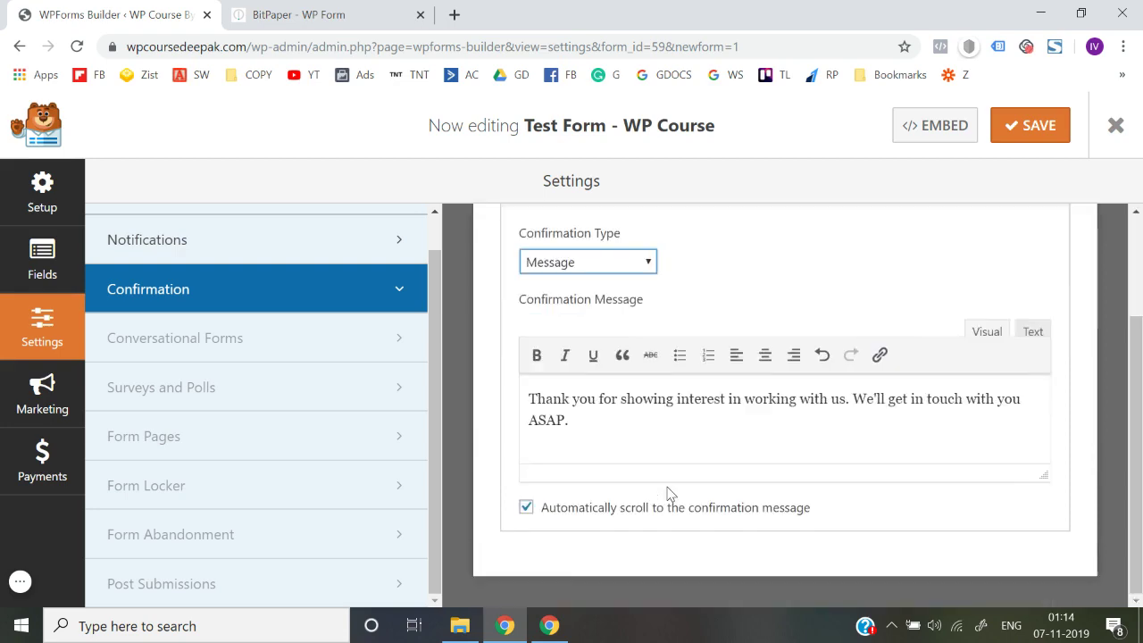
pyautogui.scroll(2, 668, 490)
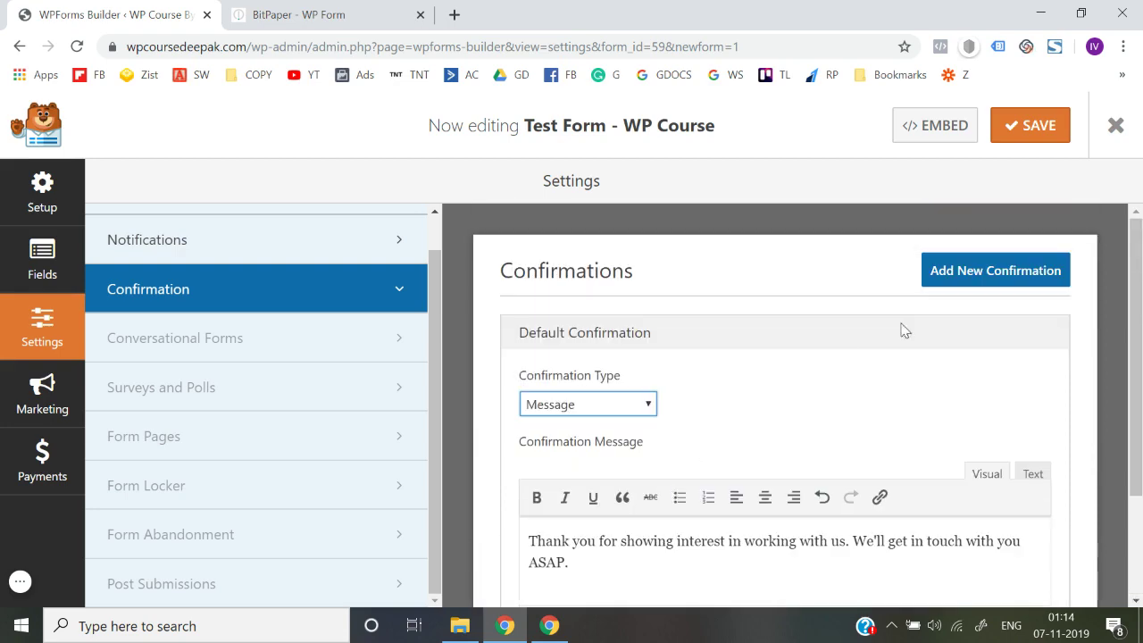
# Step: Try adding a second confirmation, dismiss the pro-feature notice, and save the form
pyautogui.click(971, 282)
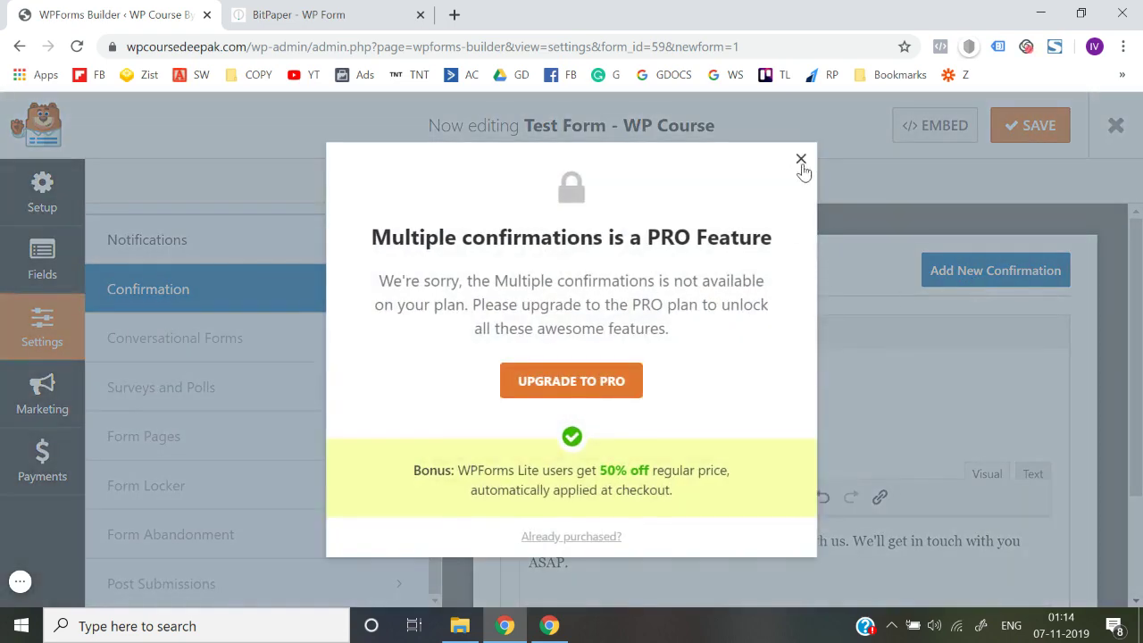
pyautogui.click(800, 160)
pyautogui.scroll(-2, 821, 357)
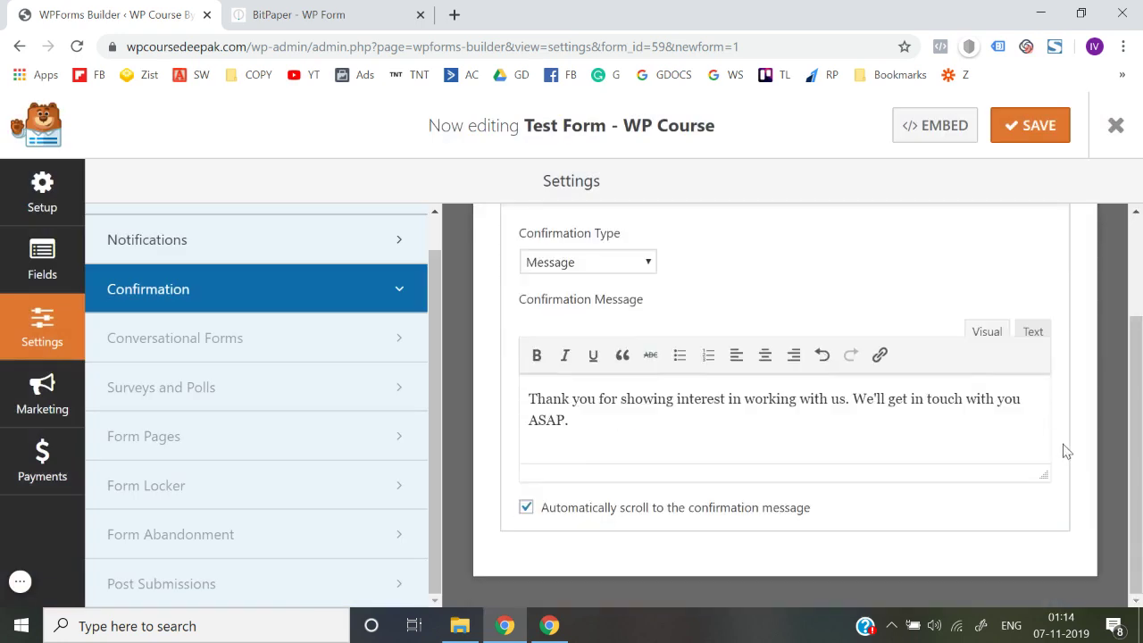
pyautogui.scroll(2, 864, 316)
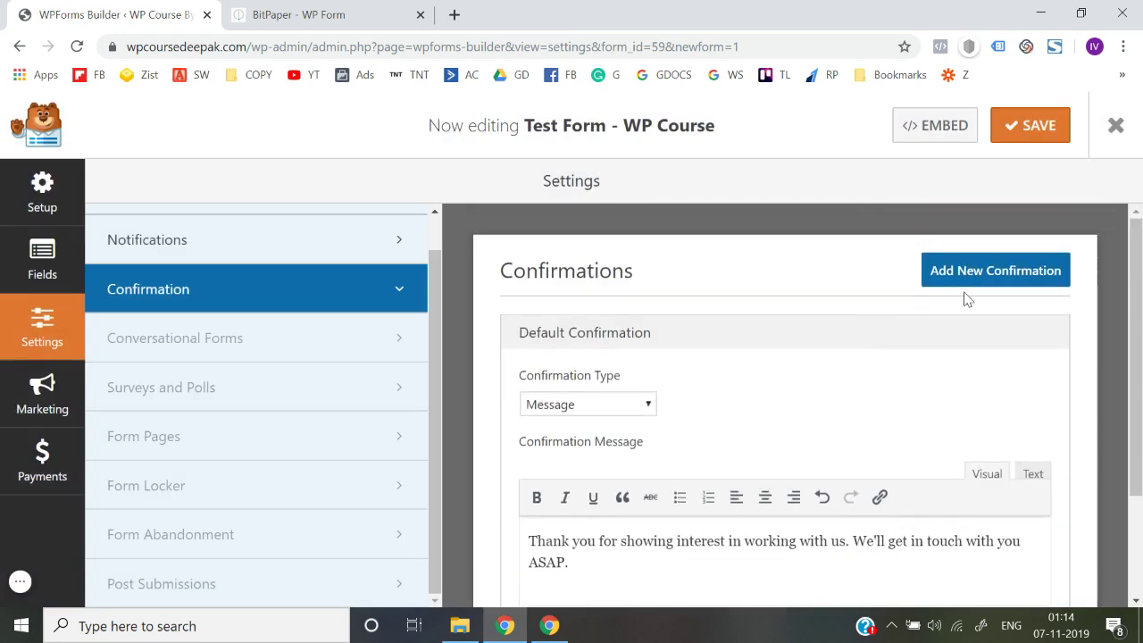
pyautogui.click(1031, 125)
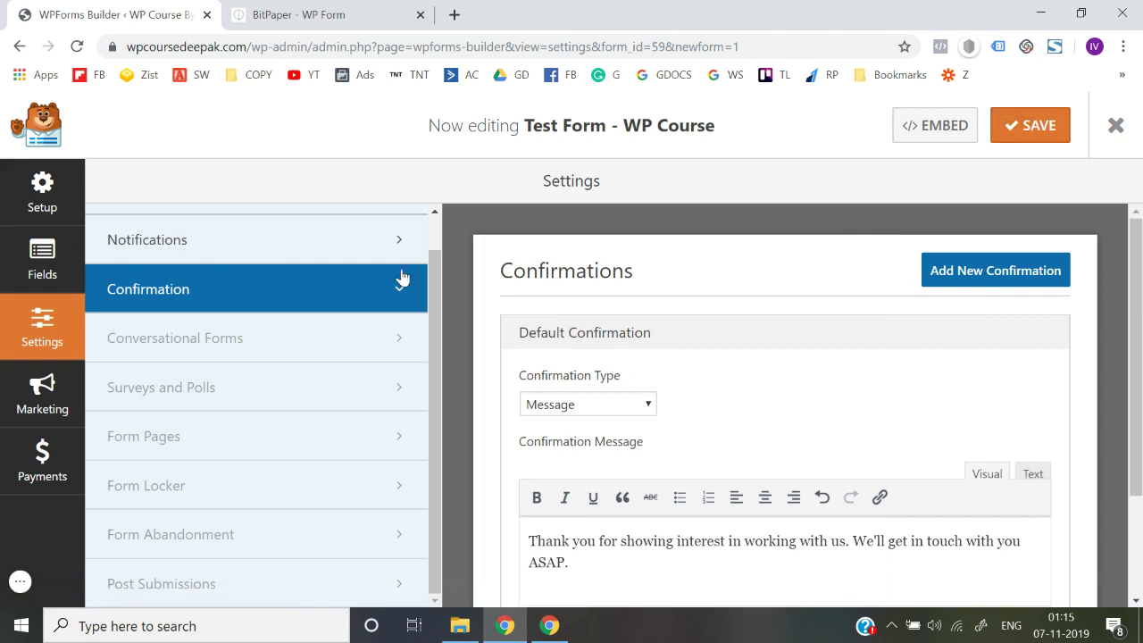
# Step: Check the submit button label in General settings, then return to the Fields preview
pyautogui.scroll(1, 321, 248)
pyautogui.click(288, 243)
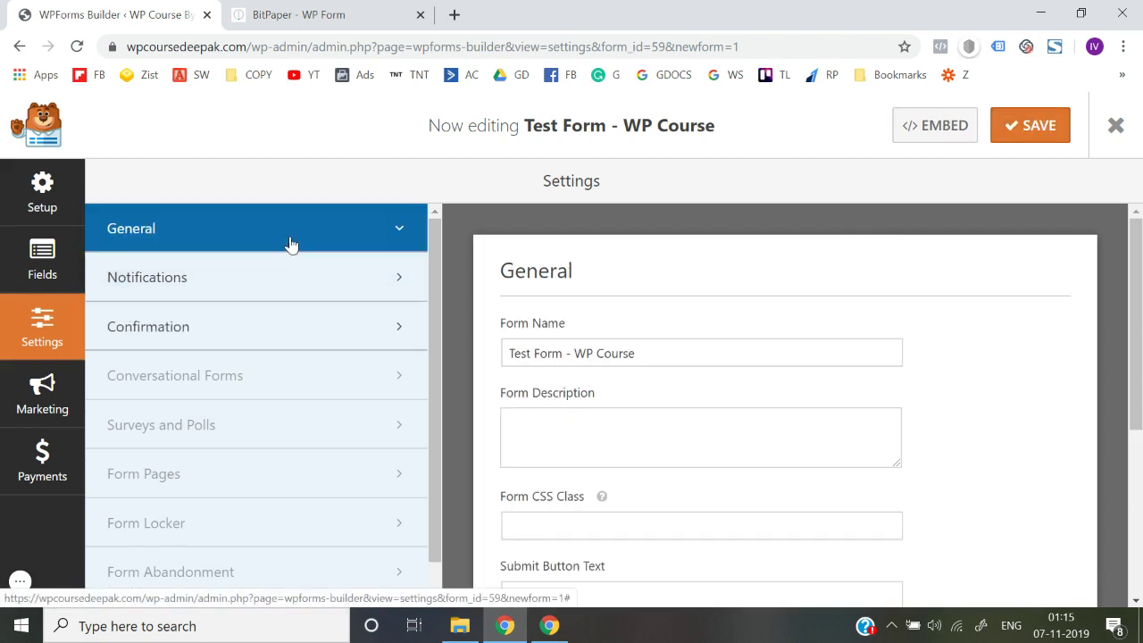
pyautogui.scroll(-2, 621, 455)
pyautogui.click(563, 423)
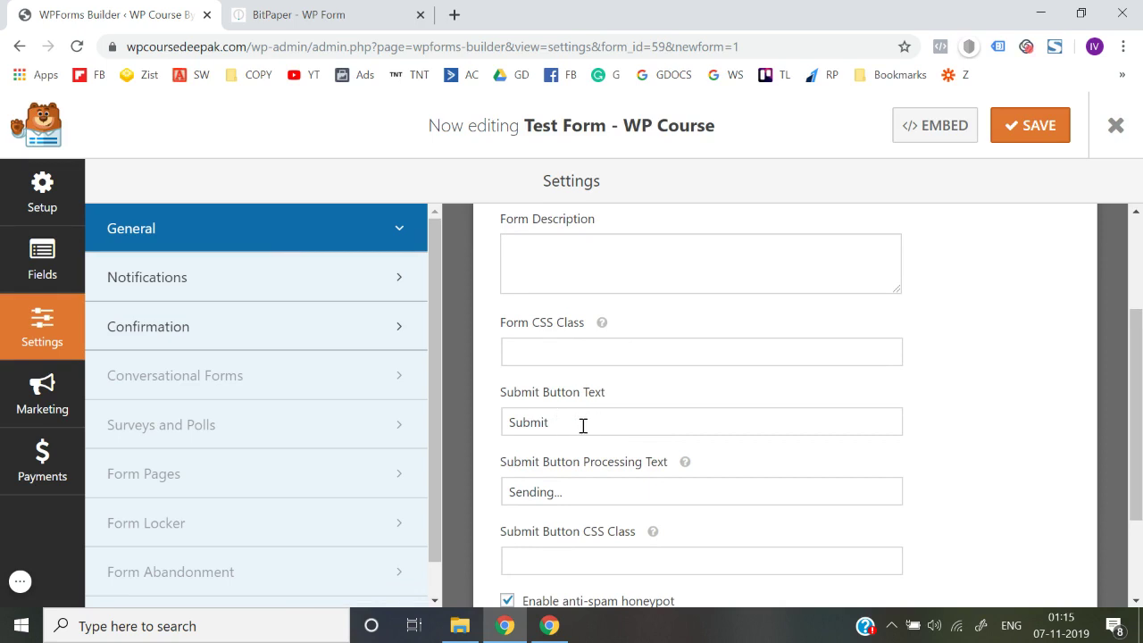
pyautogui.click(42, 257)
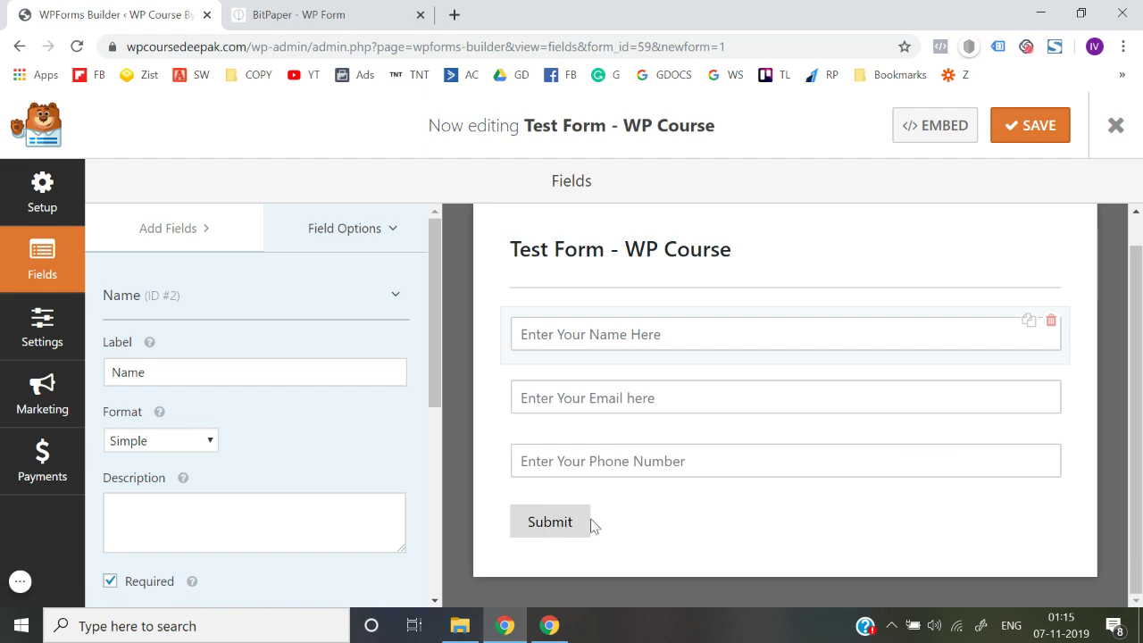
# Step: In Settings > General, set the Submit Button Text to 'Yes! I want to Grow my Revenue.' and save
pyautogui.click(42, 352)
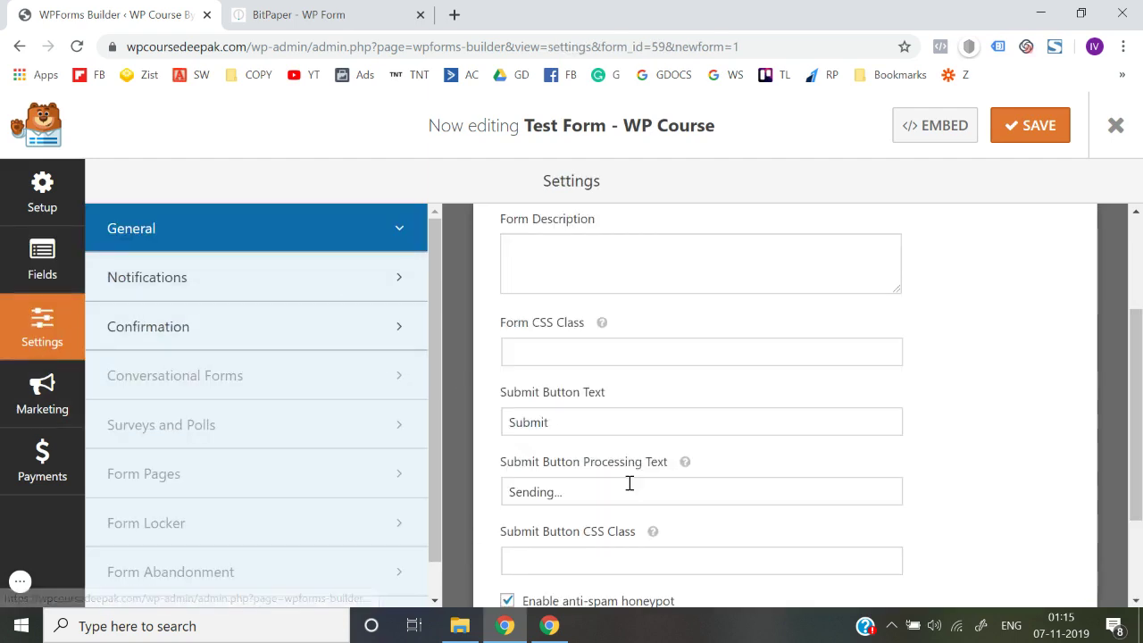
pyautogui.doubleClick(574, 420)
pyautogui.write('Yes')
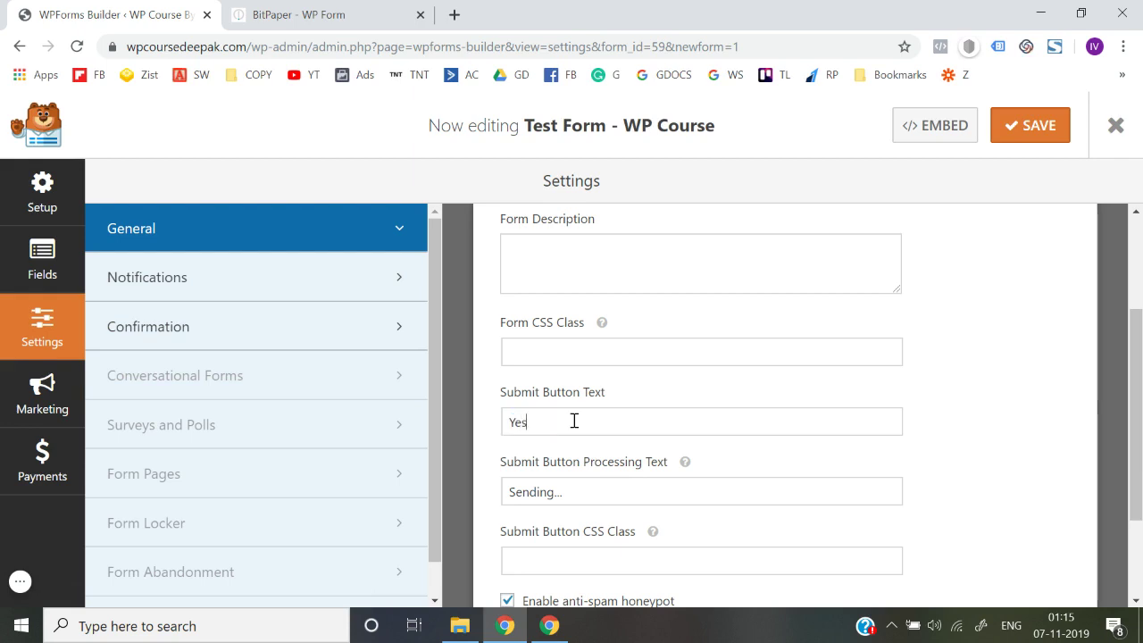
pyautogui.write('! I want to')
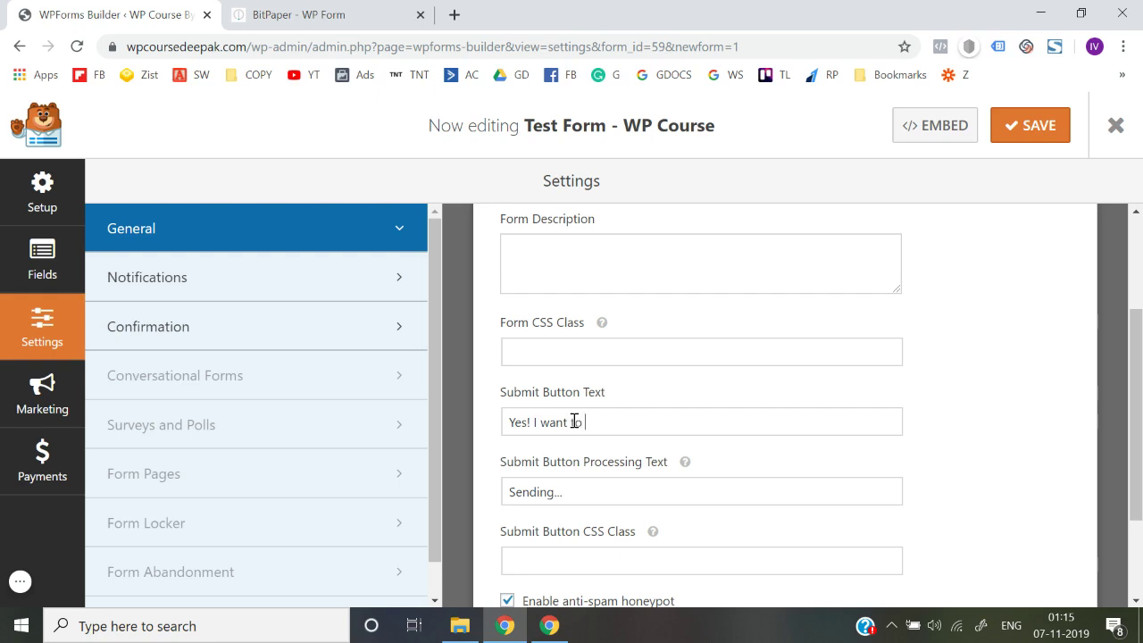
pyautogui.write(' Grow my Revenue')
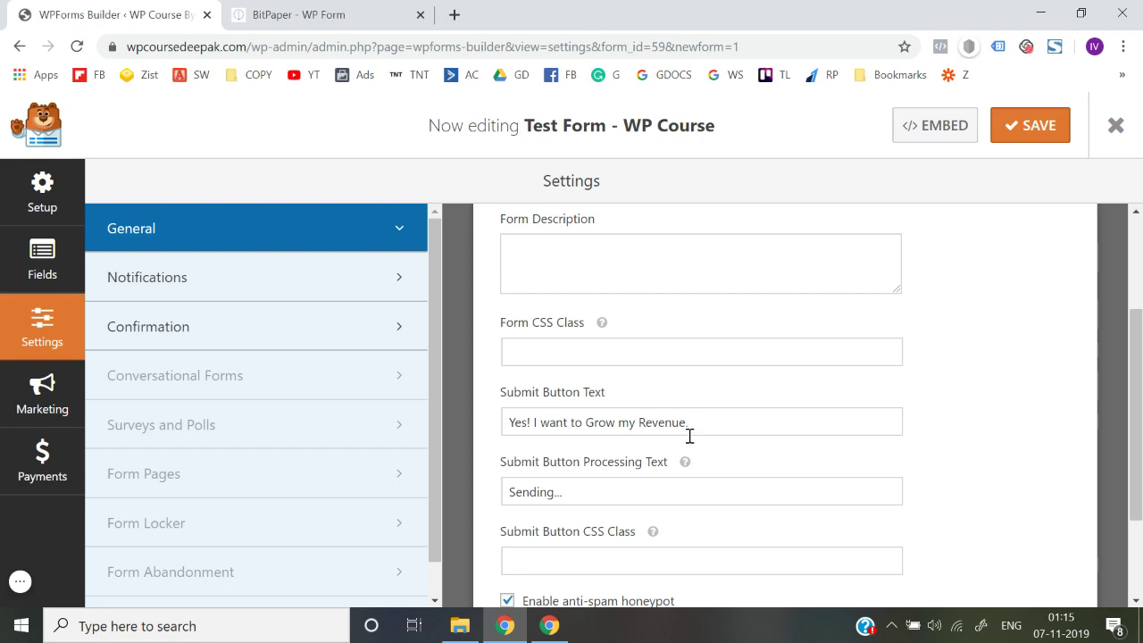
pyautogui.hotkey('ctrl', 'a')
pyautogui.press('BackSpace')
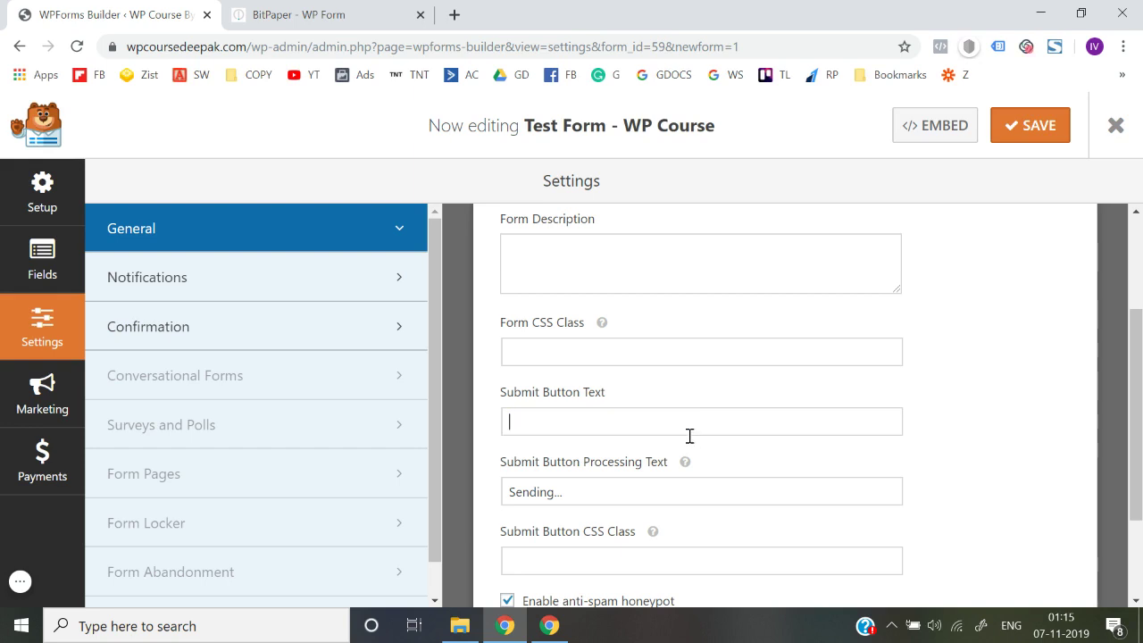
pyautogui.hotkey('ctrl', 'z')
pyautogui.click(987, 426)
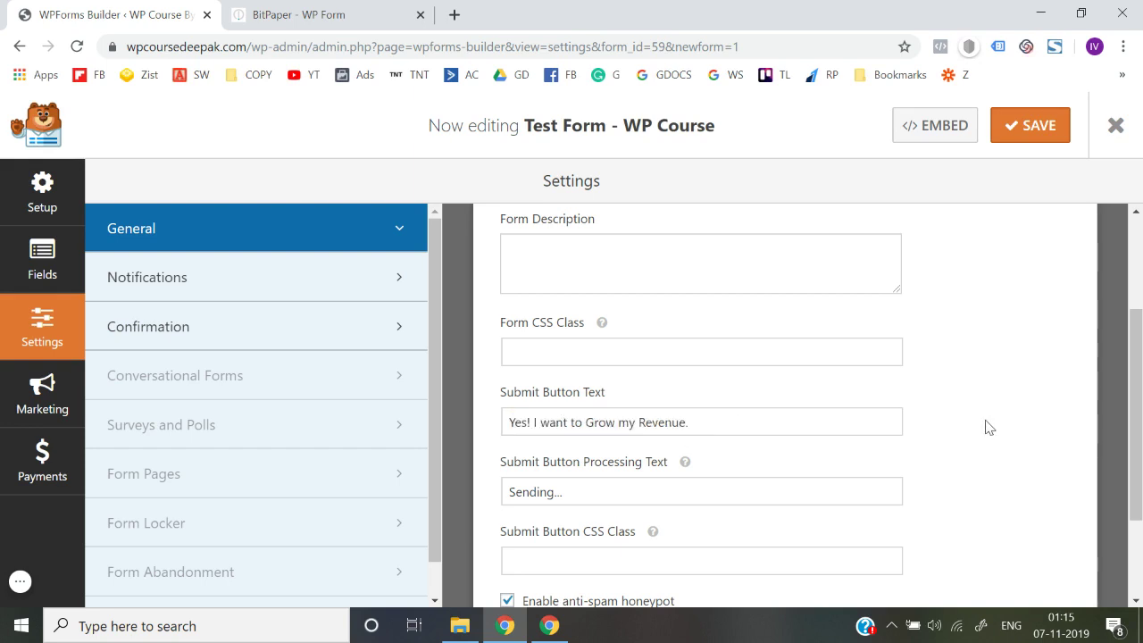
pyautogui.click(1051, 127)
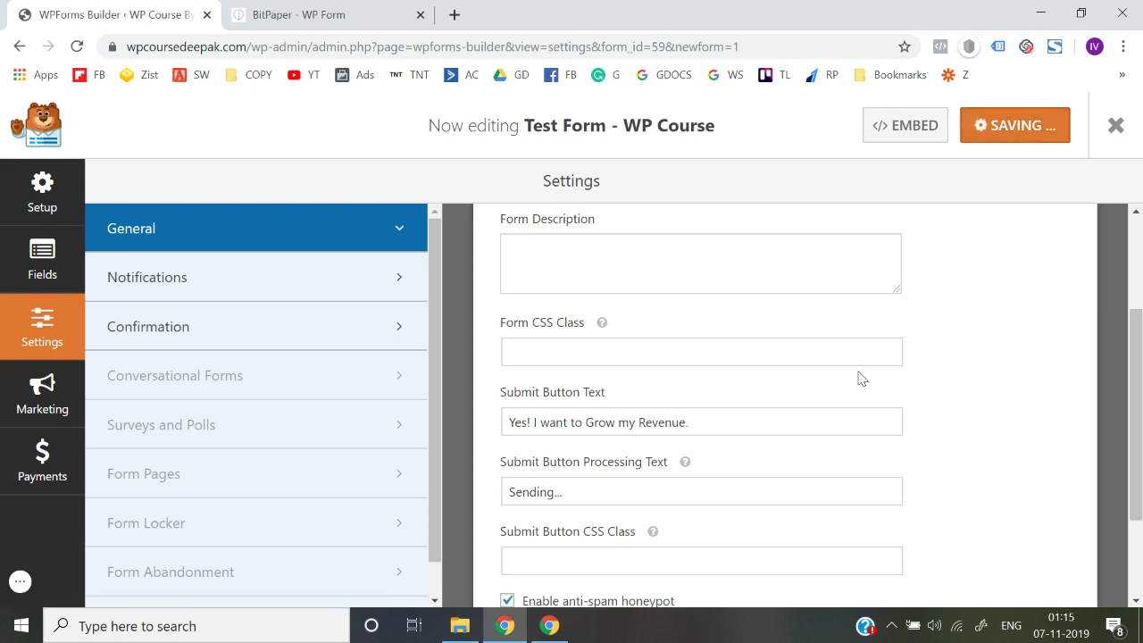
# Step: Cycle through the Settings, Marketing and Setup tabs, ending on the Fields preview with the new button
pyautogui.click(47, 246)
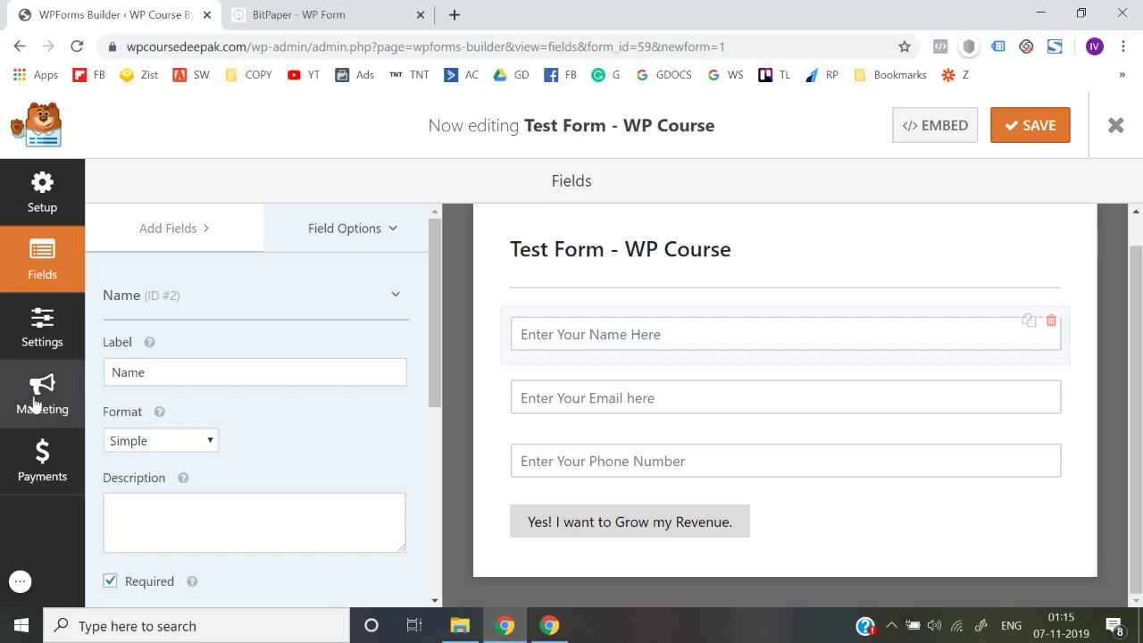
pyautogui.click(38, 331)
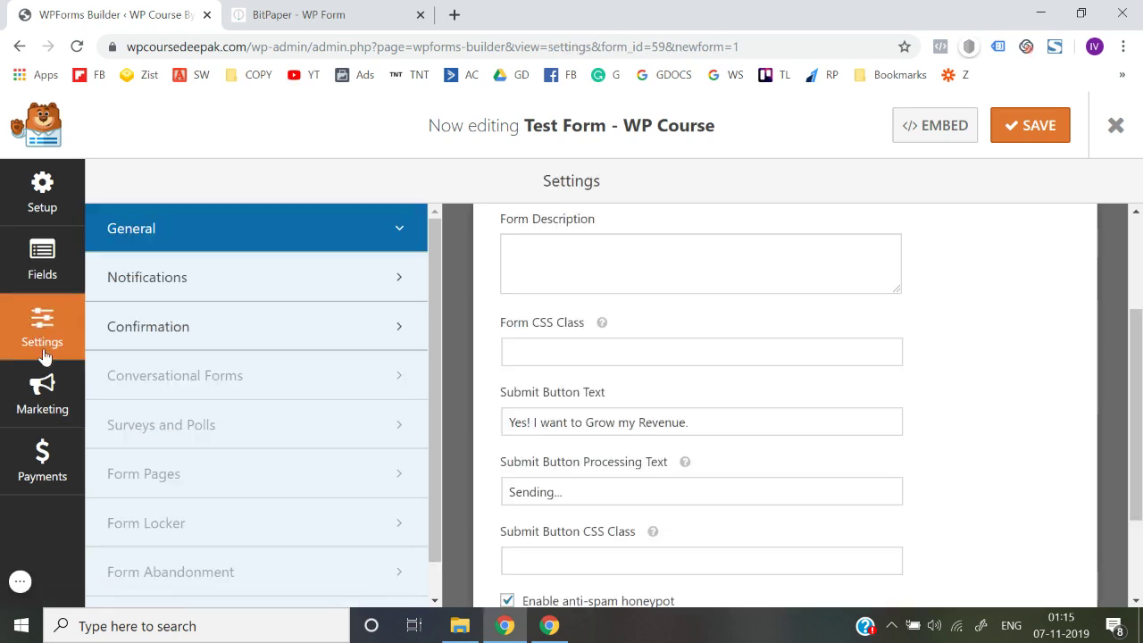
pyautogui.click(40, 410)
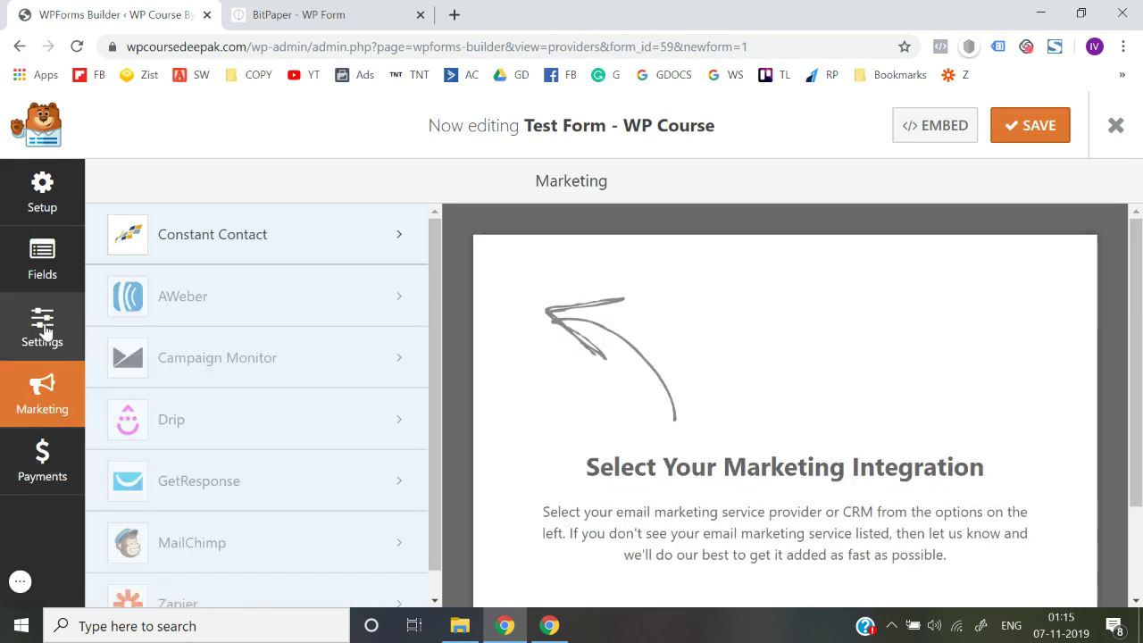
pyautogui.click(44, 328)
pyautogui.click(42, 252)
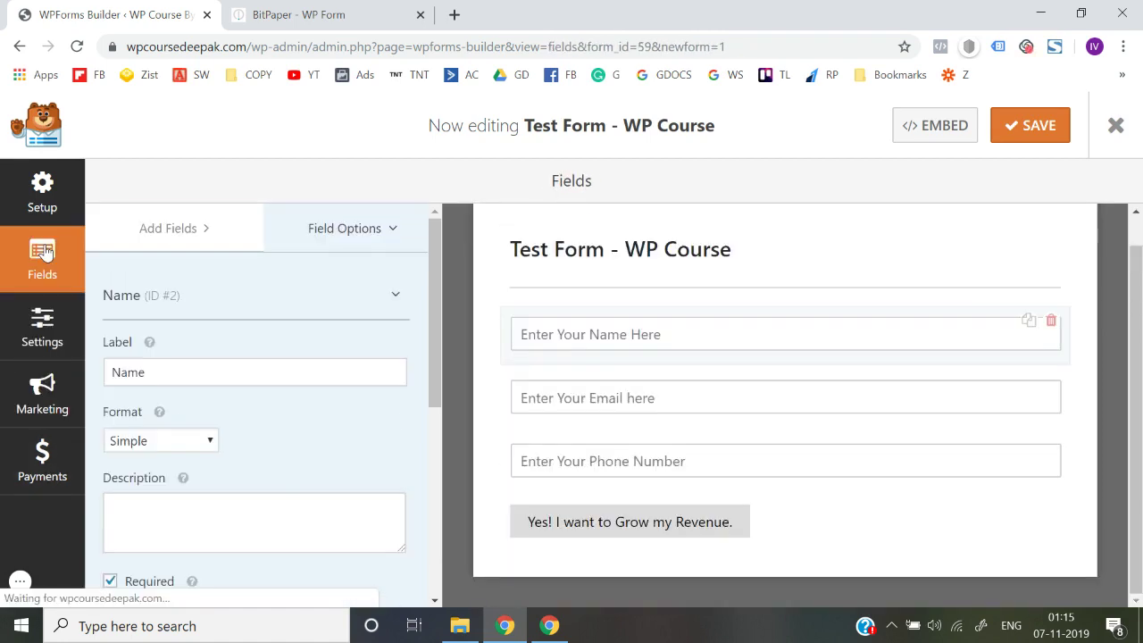
pyautogui.click(41, 187)
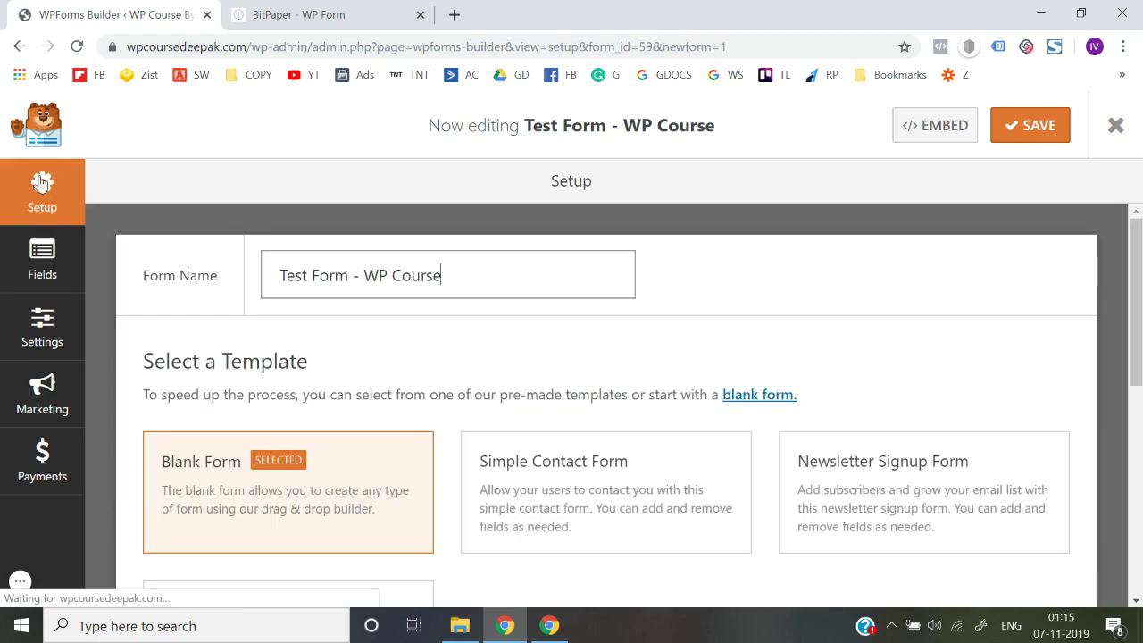
pyautogui.click(15, 271)
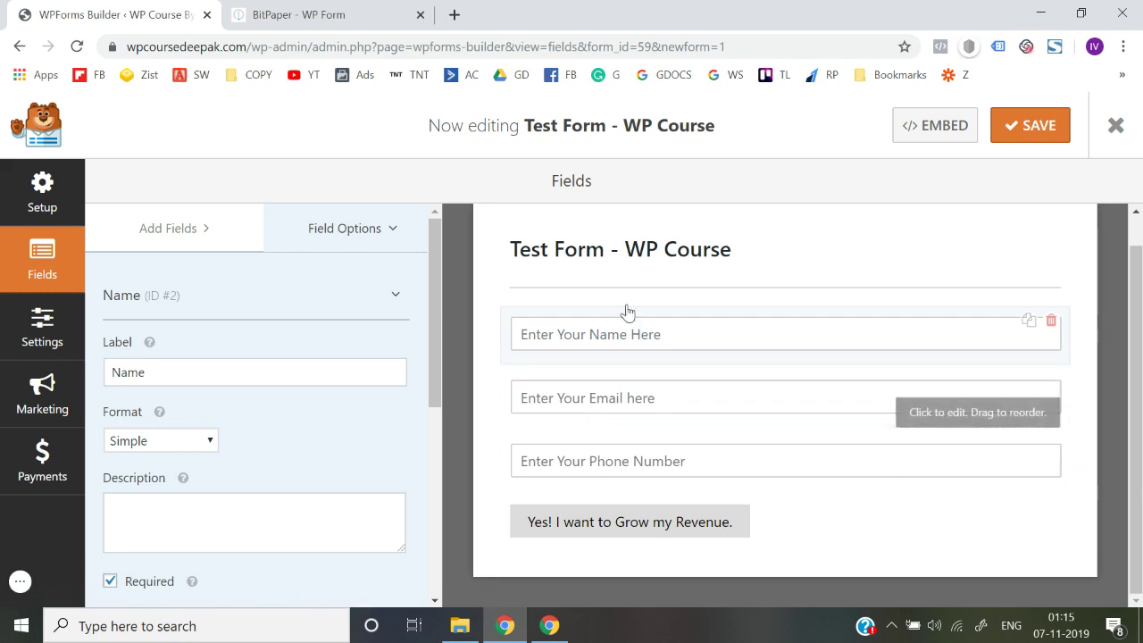
pyautogui.scroll(-1, 385, 486)
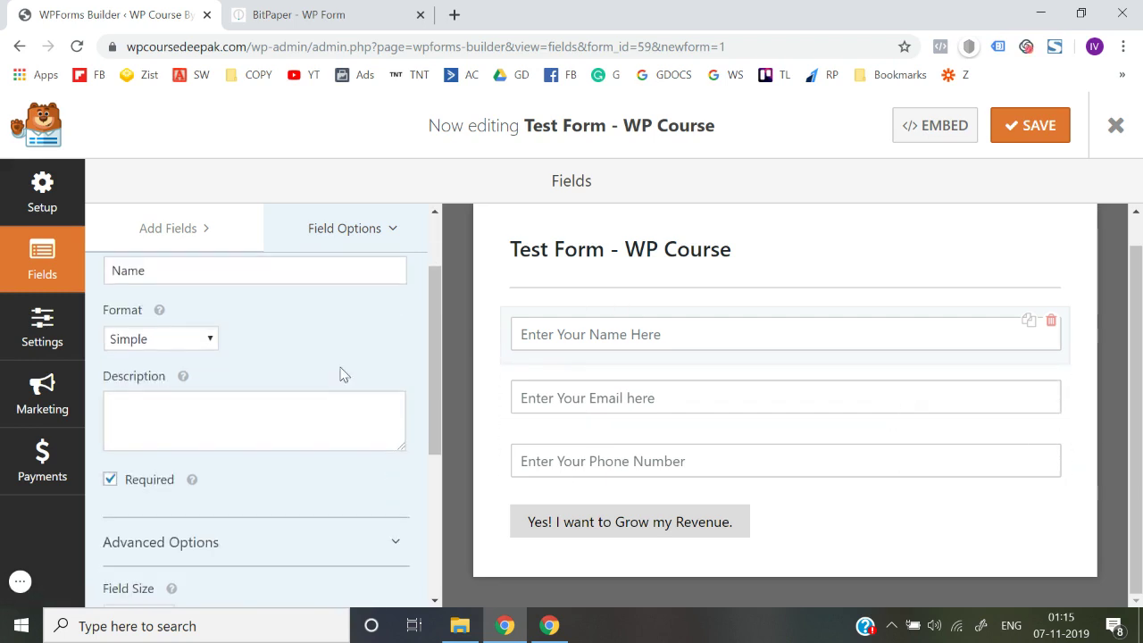
# Step: Review the Default Notification to {admin_email} under Settings > Notifications, then save the form
pyautogui.click(73, 335)
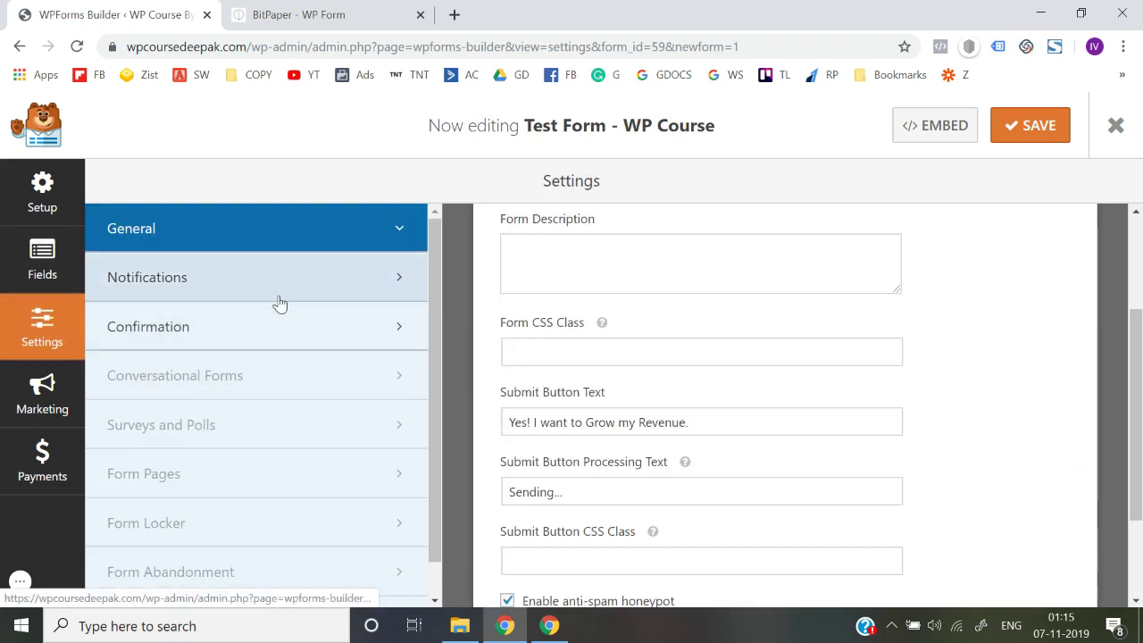
pyautogui.scroll(-3, 580, 416)
pyautogui.scroll(5, 580, 416)
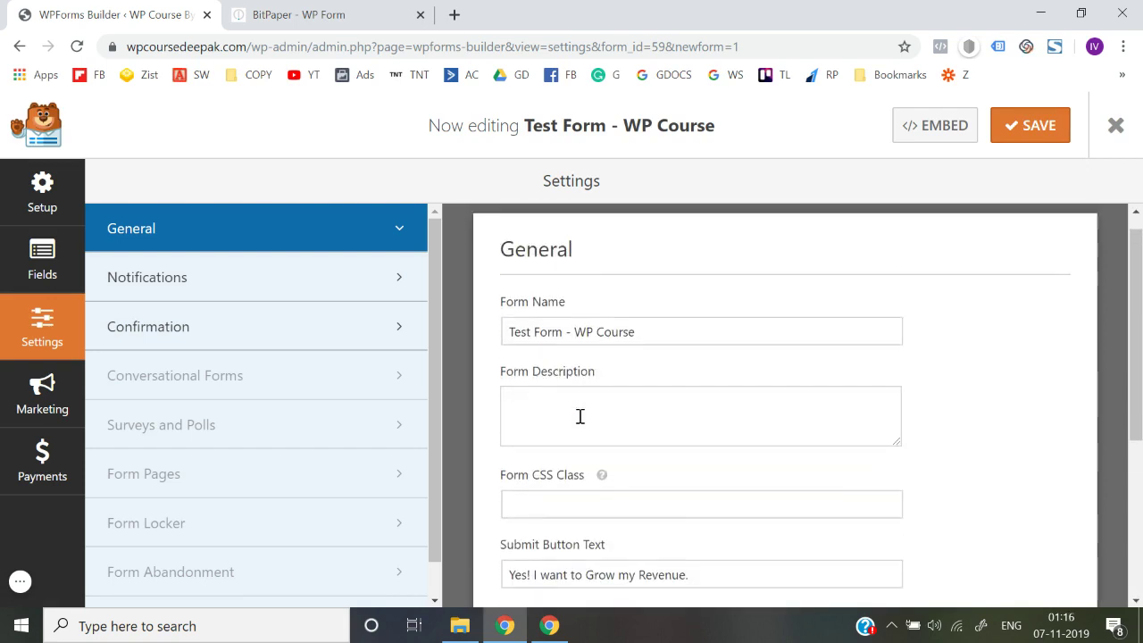
pyautogui.scroll(-3, 581, 416)
pyautogui.click(247, 285)
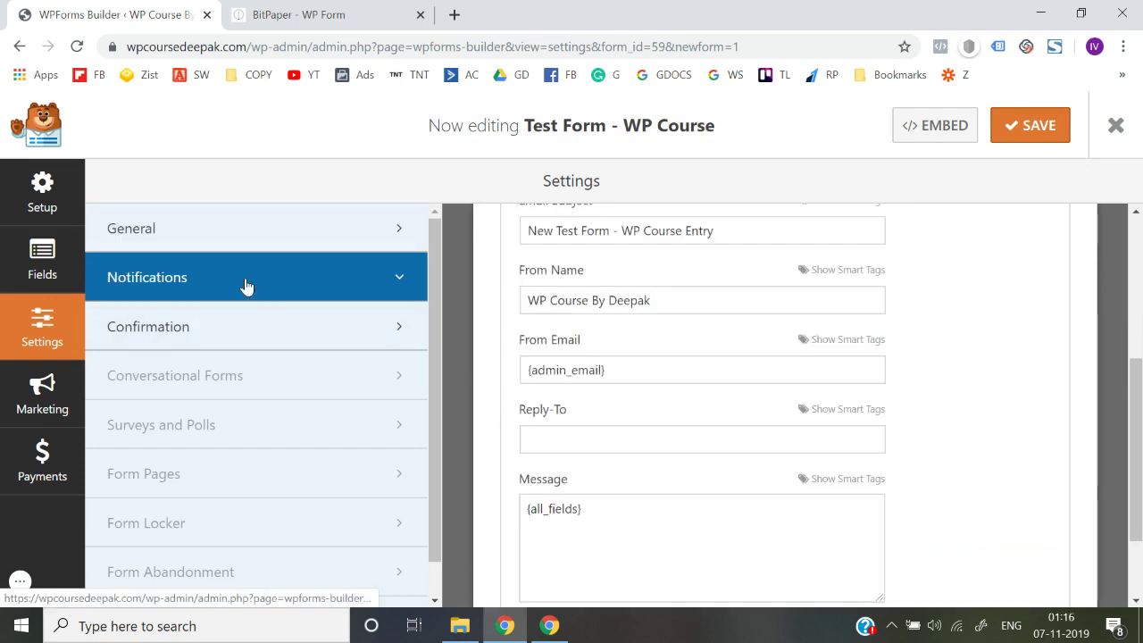
pyautogui.scroll(4, 602, 424)
pyautogui.scroll(-2, 604, 417)
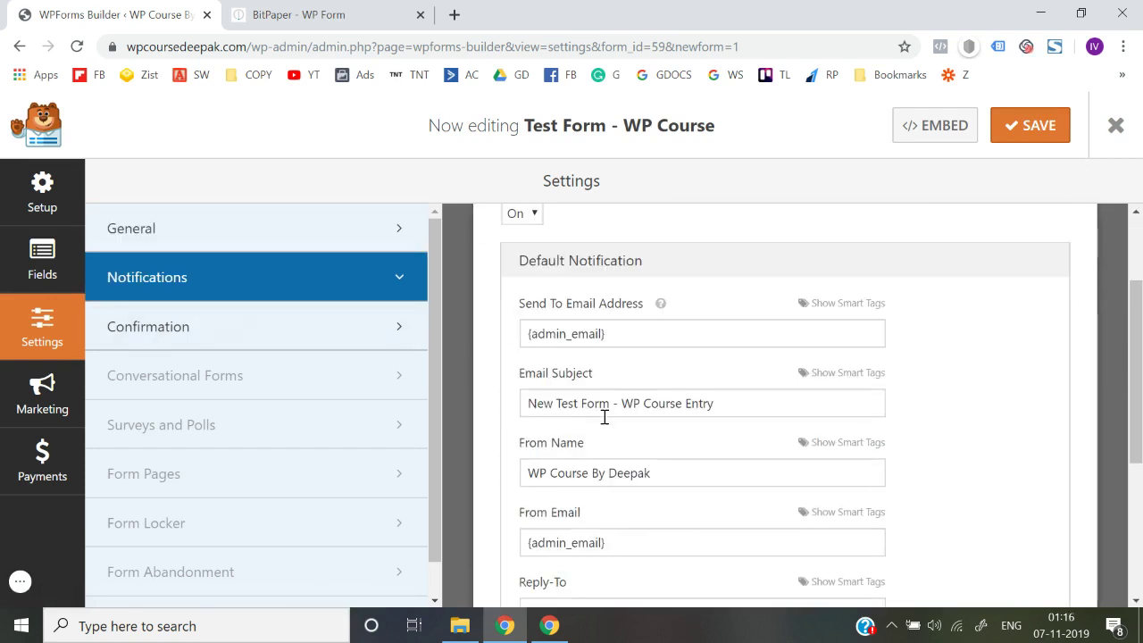
pyautogui.scroll(2, 604, 417)
pyautogui.scroll(-5, 604, 417)
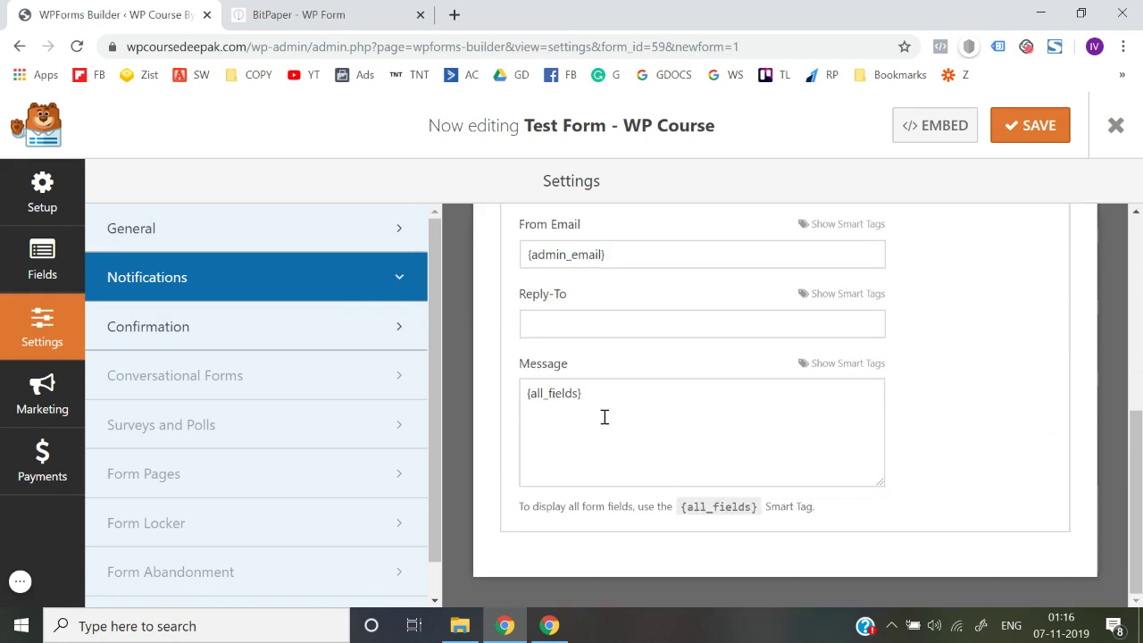
pyautogui.scroll(5, 605, 416)
pyautogui.click(1026, 127)
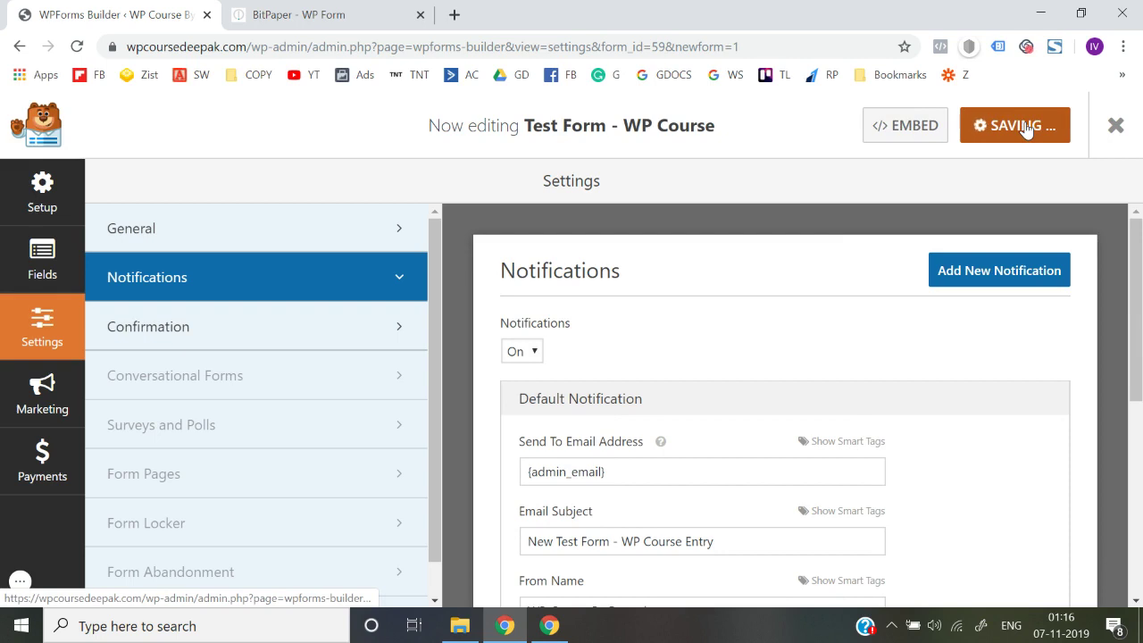
# Step: Open the Embed window, select the shortcode [wpforms id="59" title="false" description="false"], then close it
pyautogui.click(935, 141)
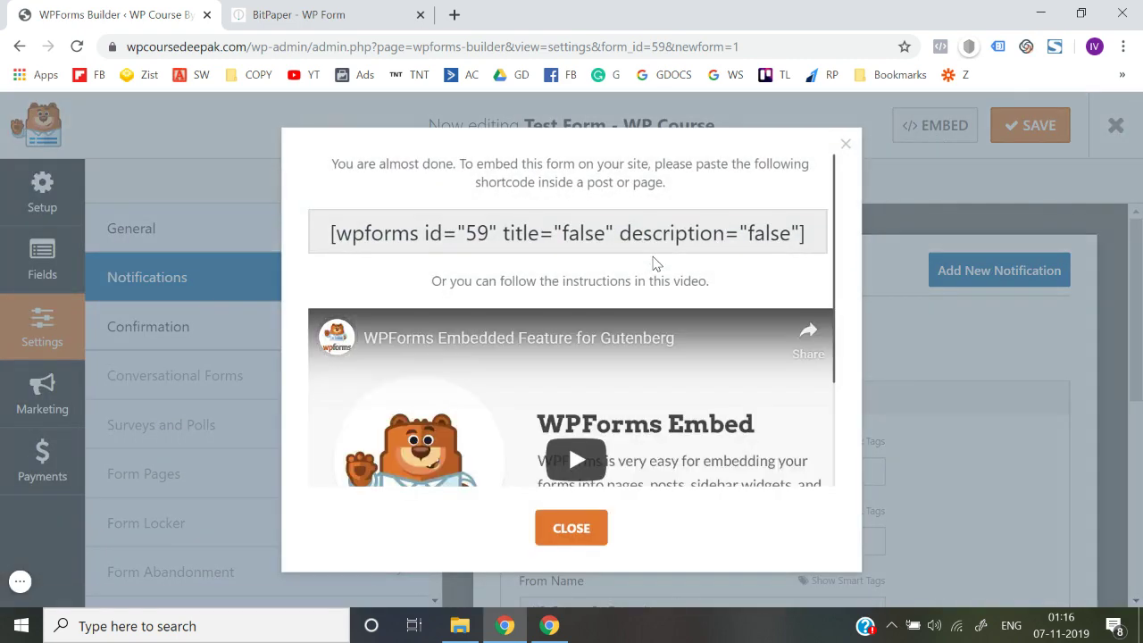
pyautogui.click(845, 145)
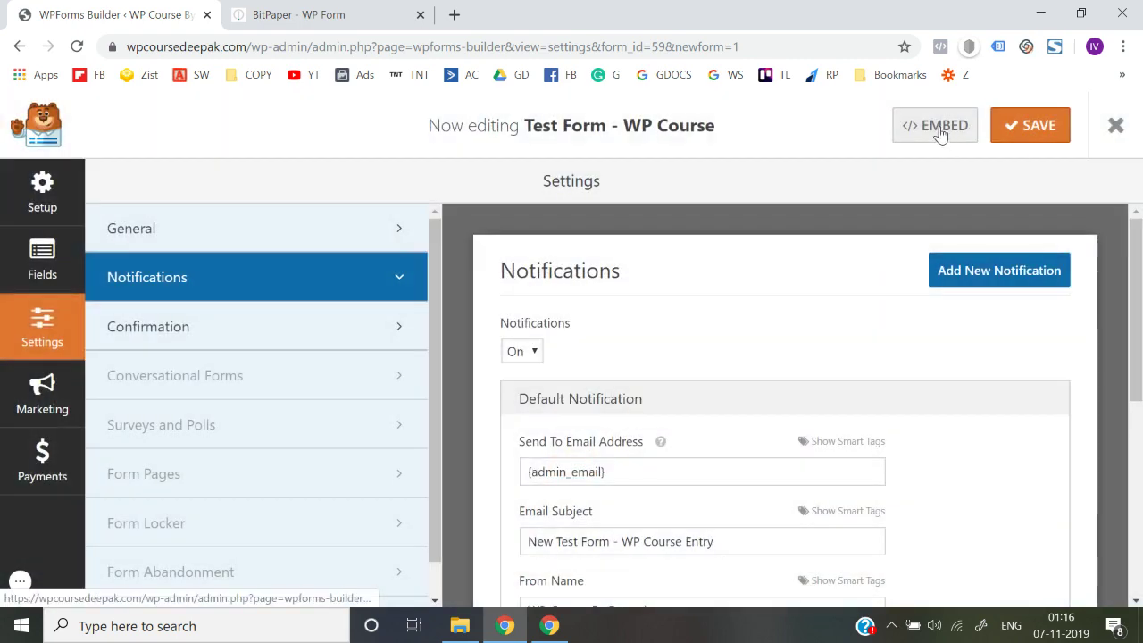
pyautogui.click(939, 125)
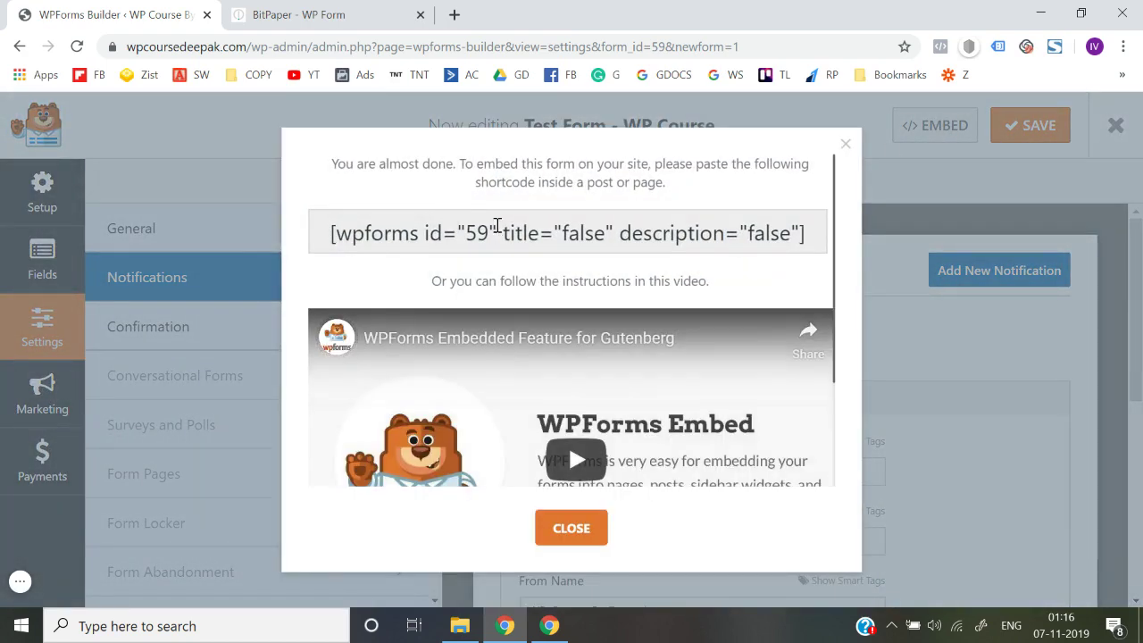
pyautogui.click(485, 231)
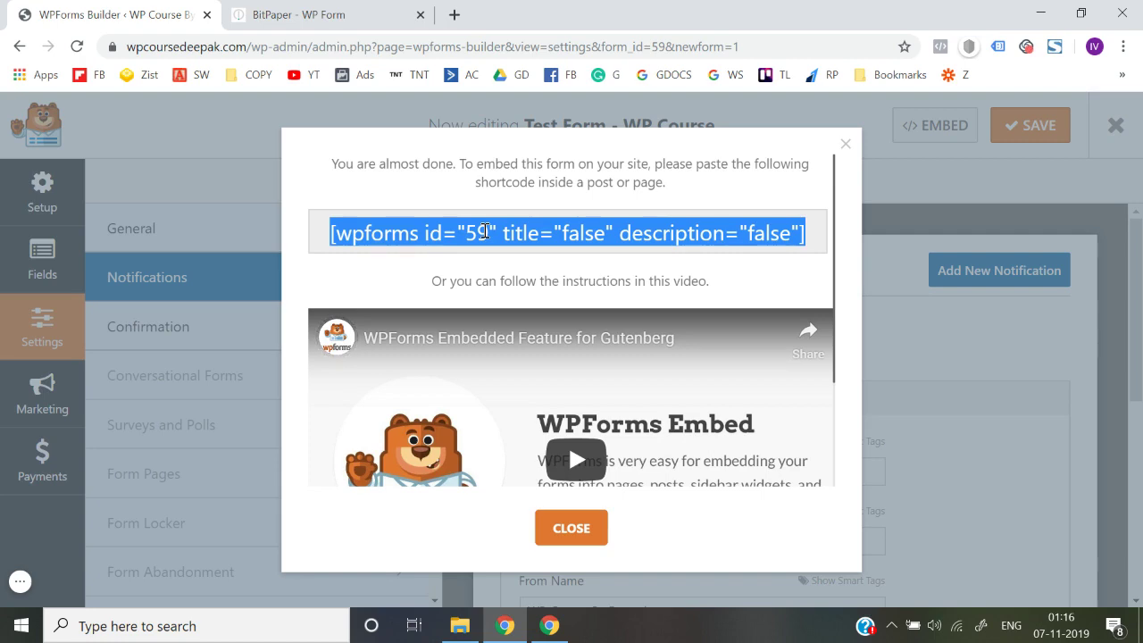
pyautogui.click(572, 527)
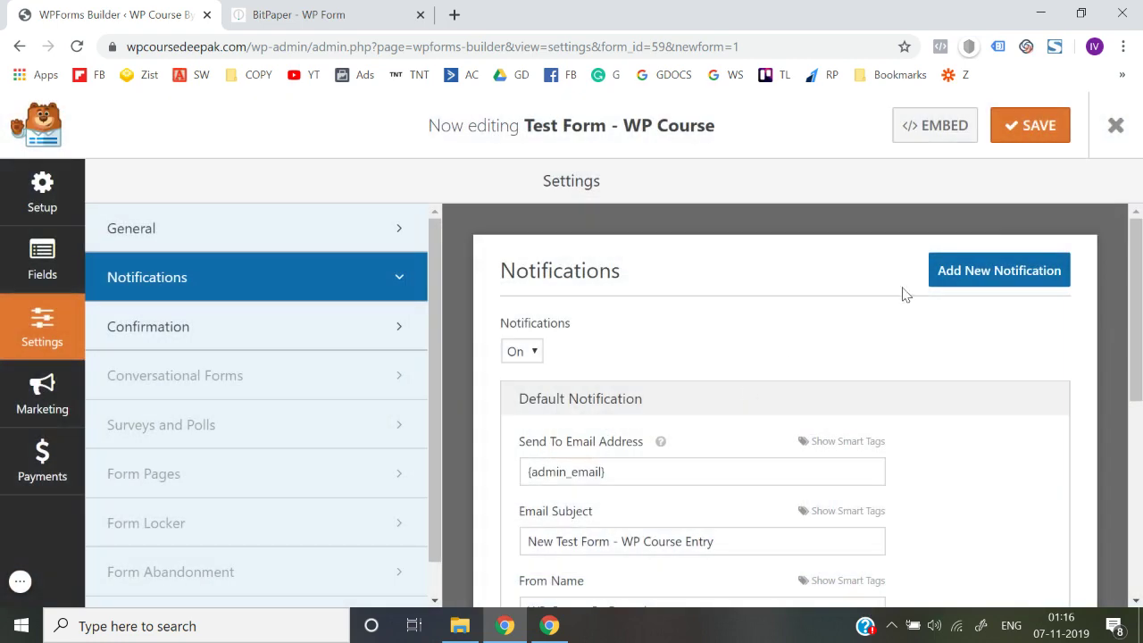
# Step: Exit the WPForms builder and open the live site in a new tab
pyautogui.click(1115, 127)
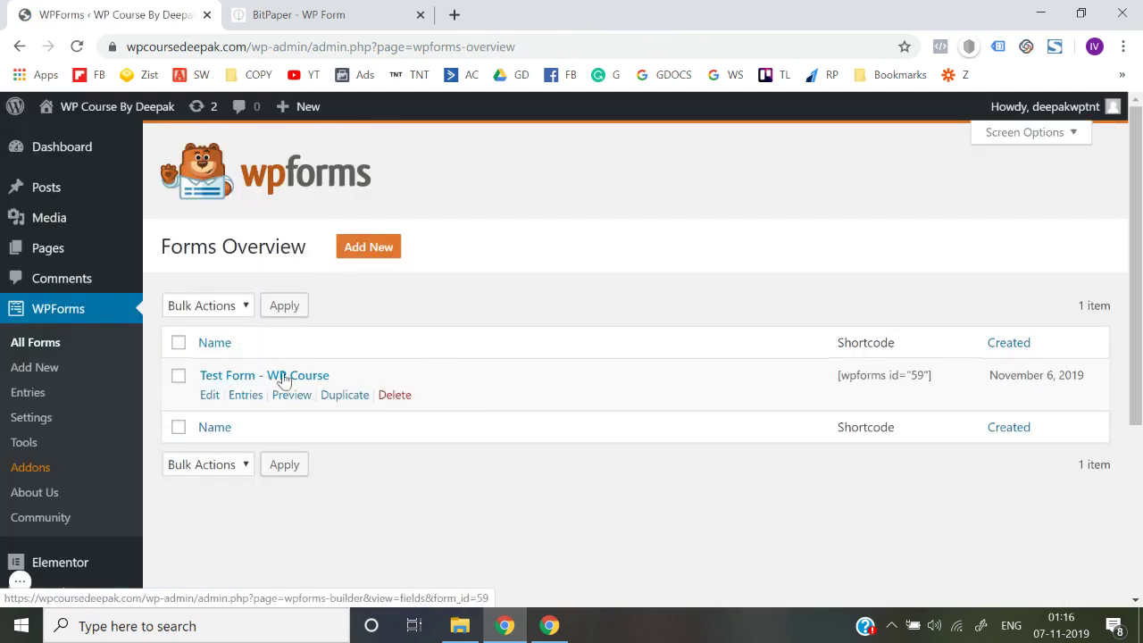
pyautogui.moveTo(120, 120)
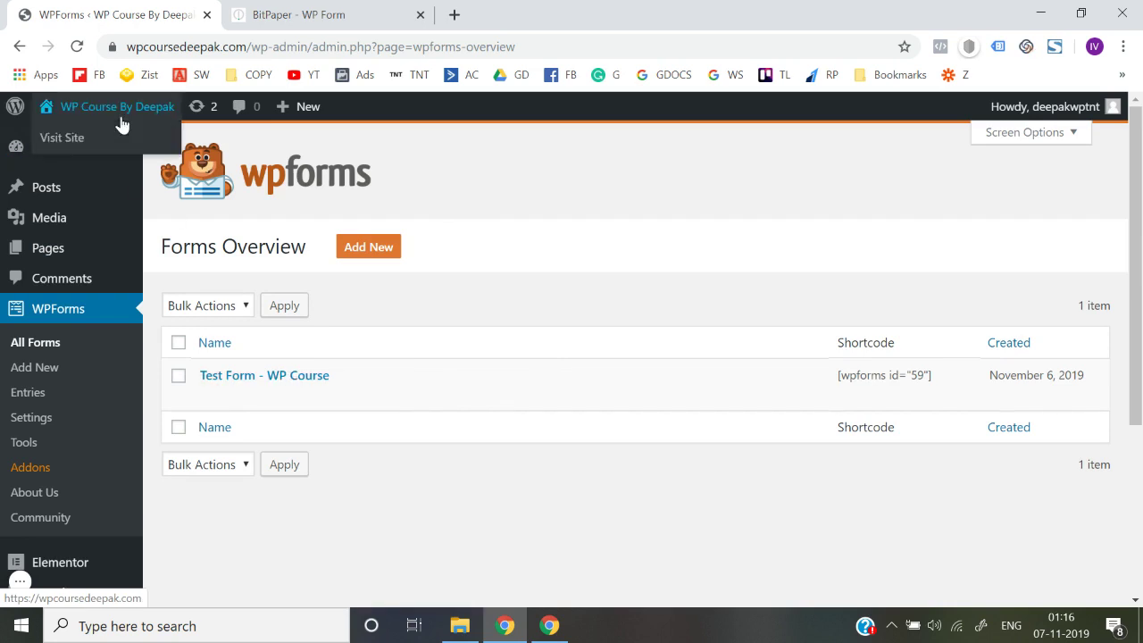
pyautogui.rightClick(67, 151)
pyautogui.click(86, 161)
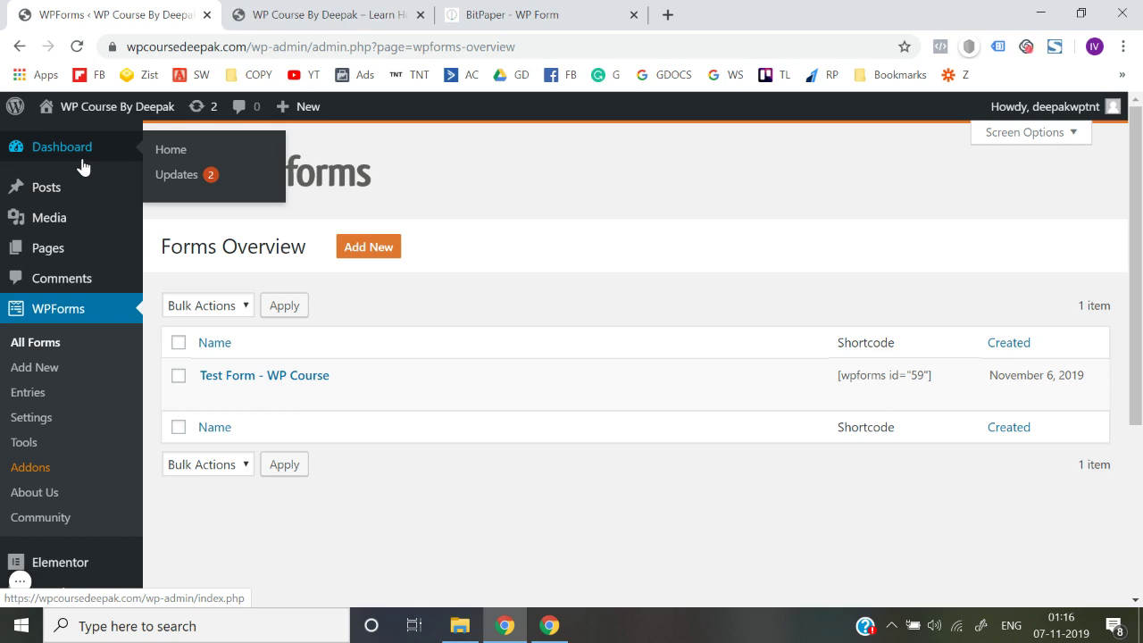
# Step: Open Dashboard Home in a new tab, switch to it, and close the extra site tab
pyautogui.rightClick(157, 153)
pyautogui.click(182, 171)
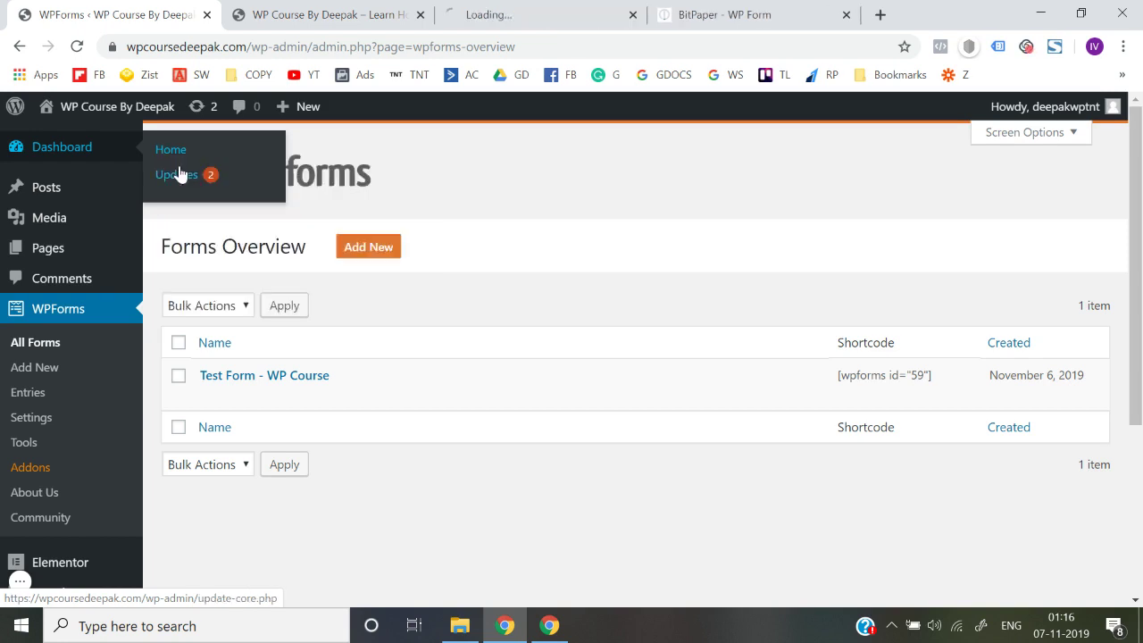
pyautogui.click(549, 7)
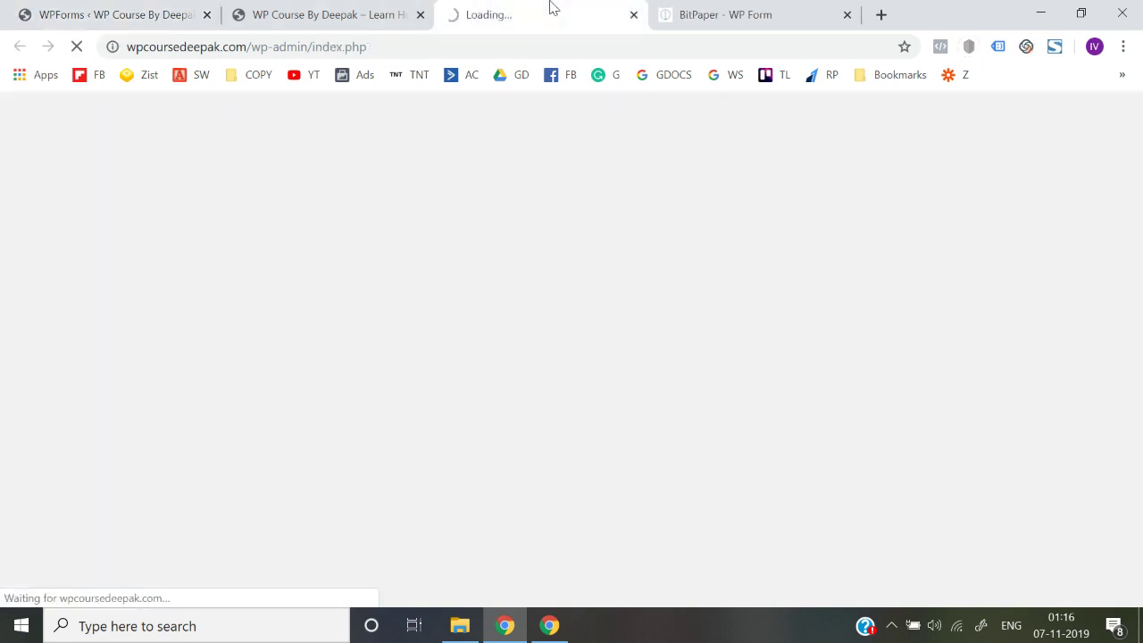
pyautogui.click(420, 14)
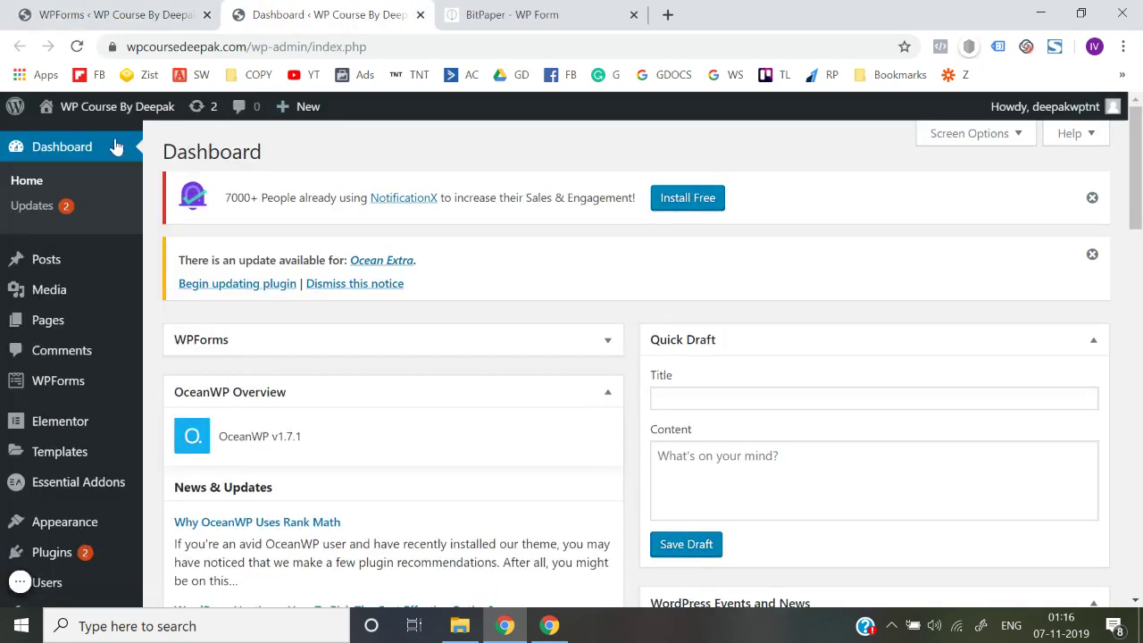
# Step: Visit the live homepage, scroll through it, then launch Edit with Elementor for the Home Page
pyautogui.moveTo(84, 114)
pyautogui.click(74, 139)
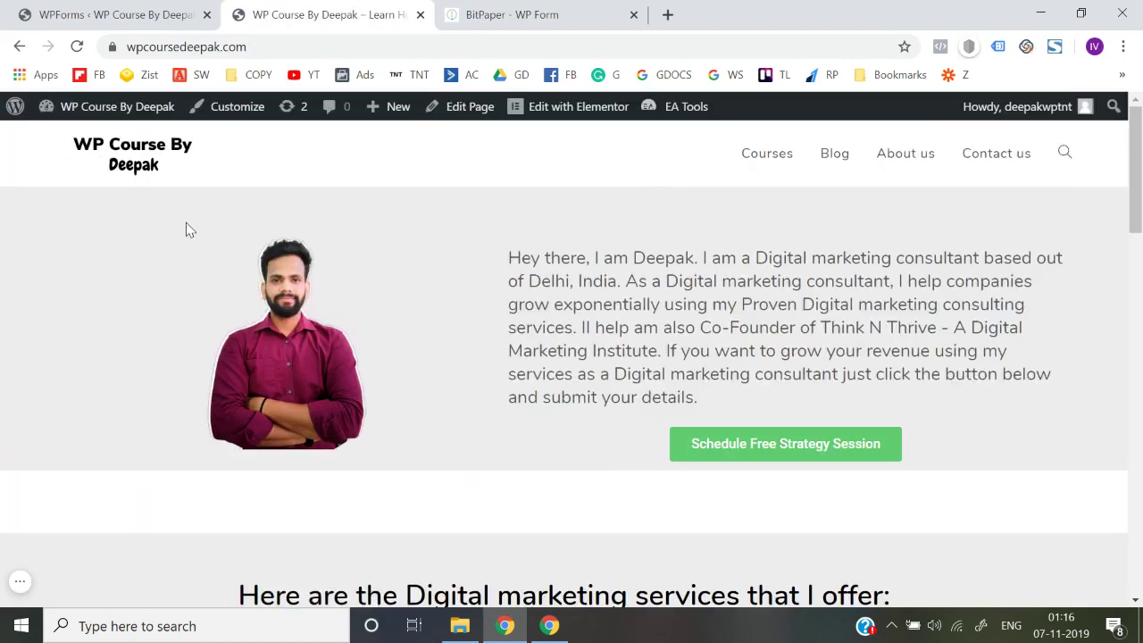
pyautogui.scroll(-20, 449, 551)
pyautogui.scroll(10, 449, 551)
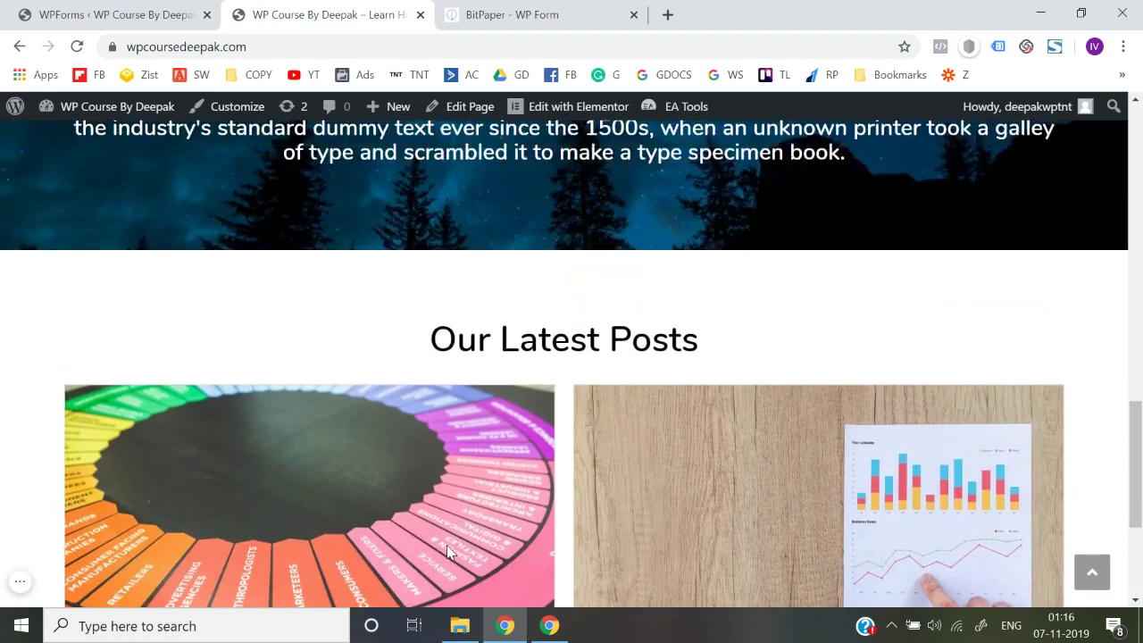
pyautogui.scroll(9, 449, 552)
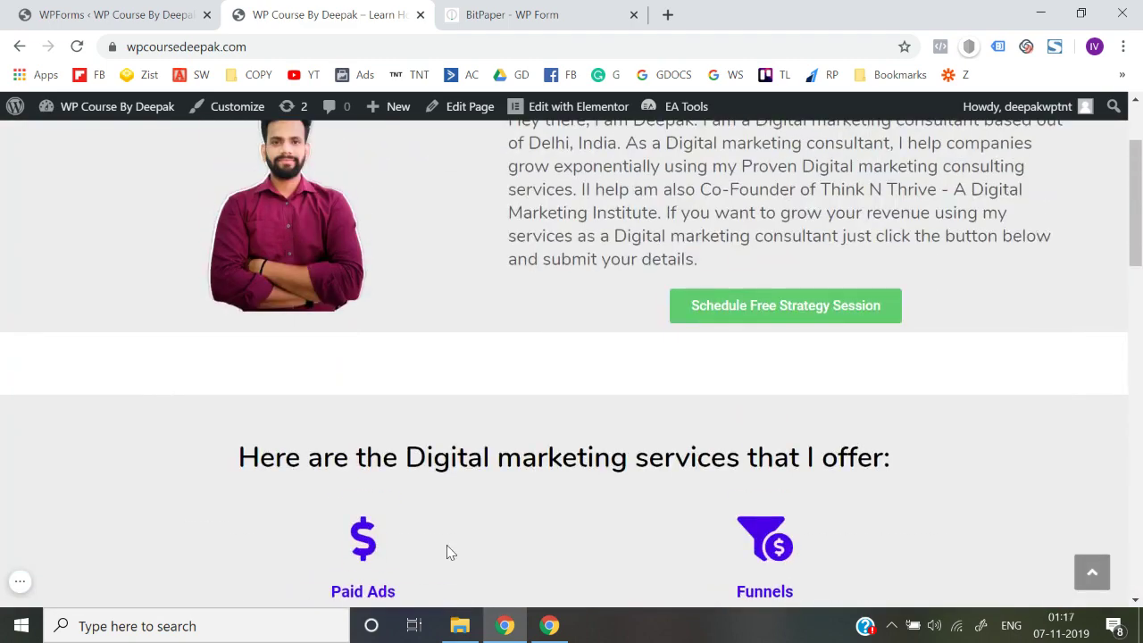
pyautogui.scroll(-5, 451, 552)
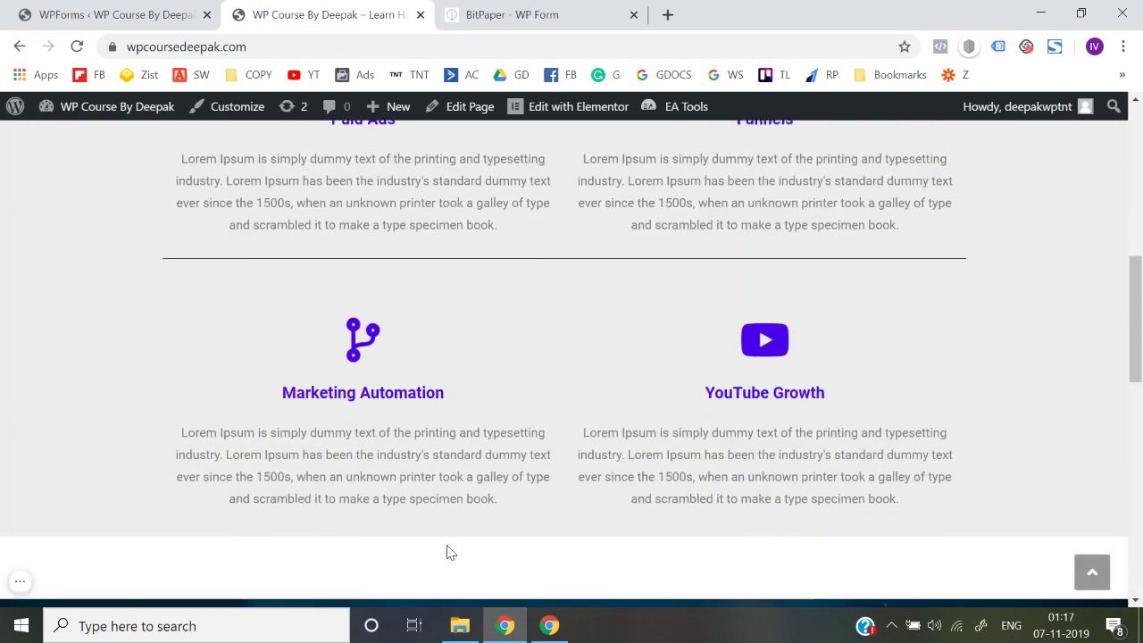
pyautogui.scroll(-10, 473, 551)
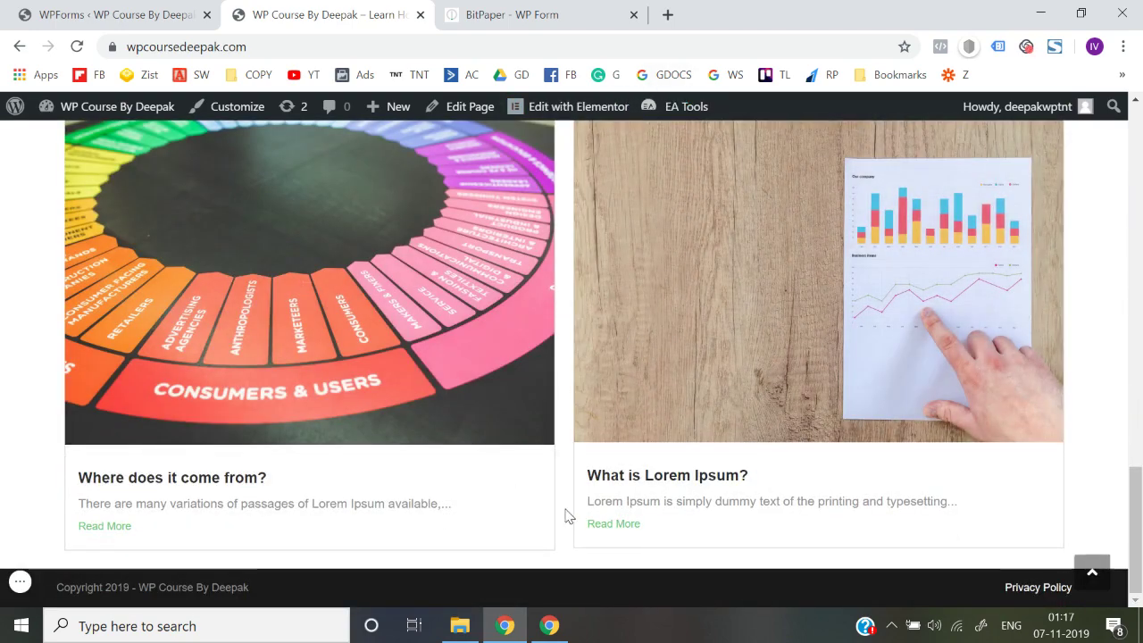
pyautogui.click(600, 109)
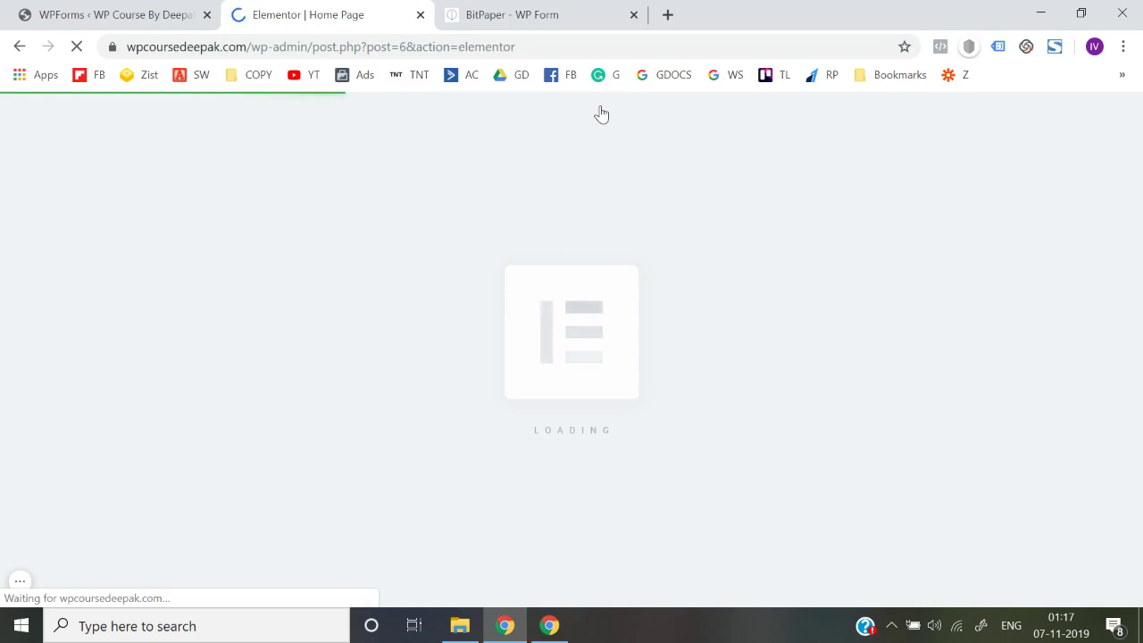
# Step: Add a new single-column section at the page bottom, below the Latest Posts cards
pyautogui.scroll(-10, 654, 403)
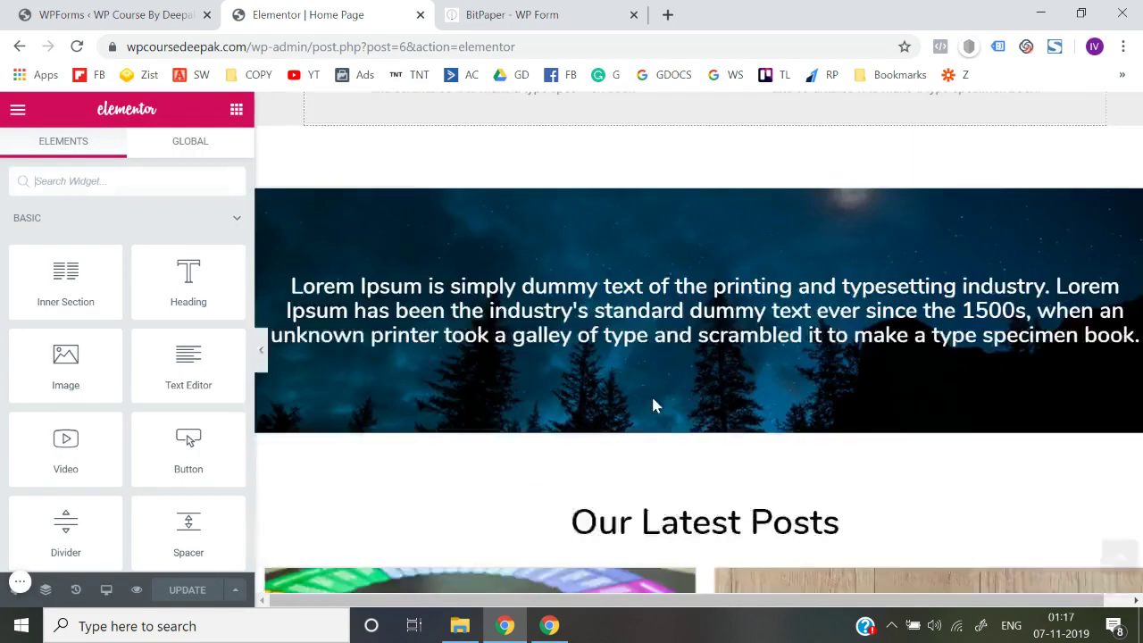
pyautogui.scroll(-2, 654, 403)
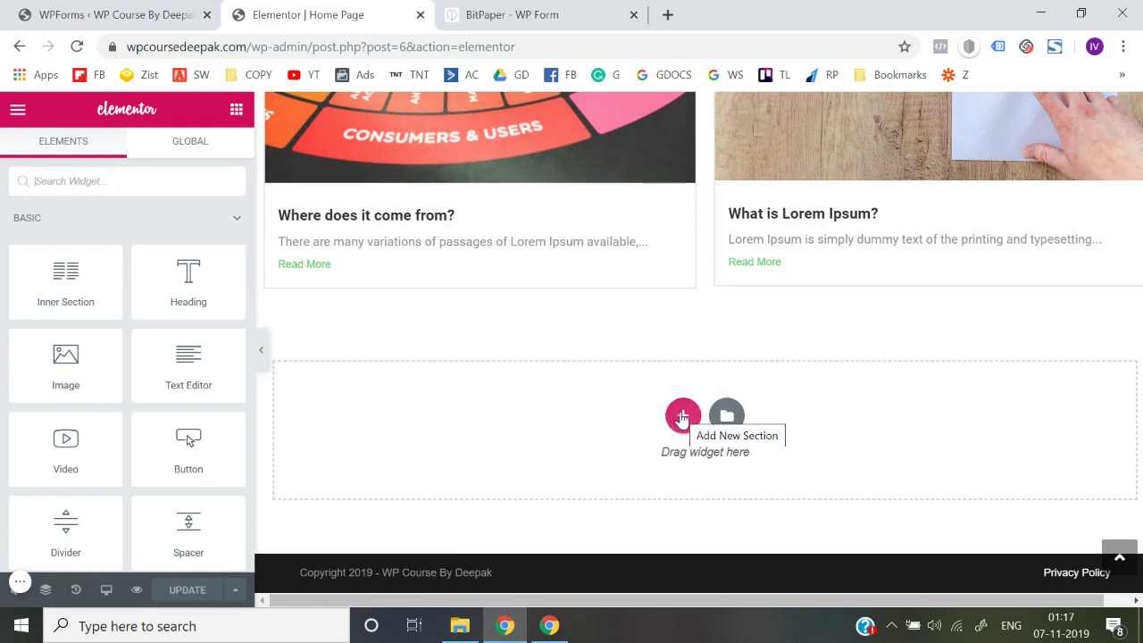
pyautogui.click(681, 412)
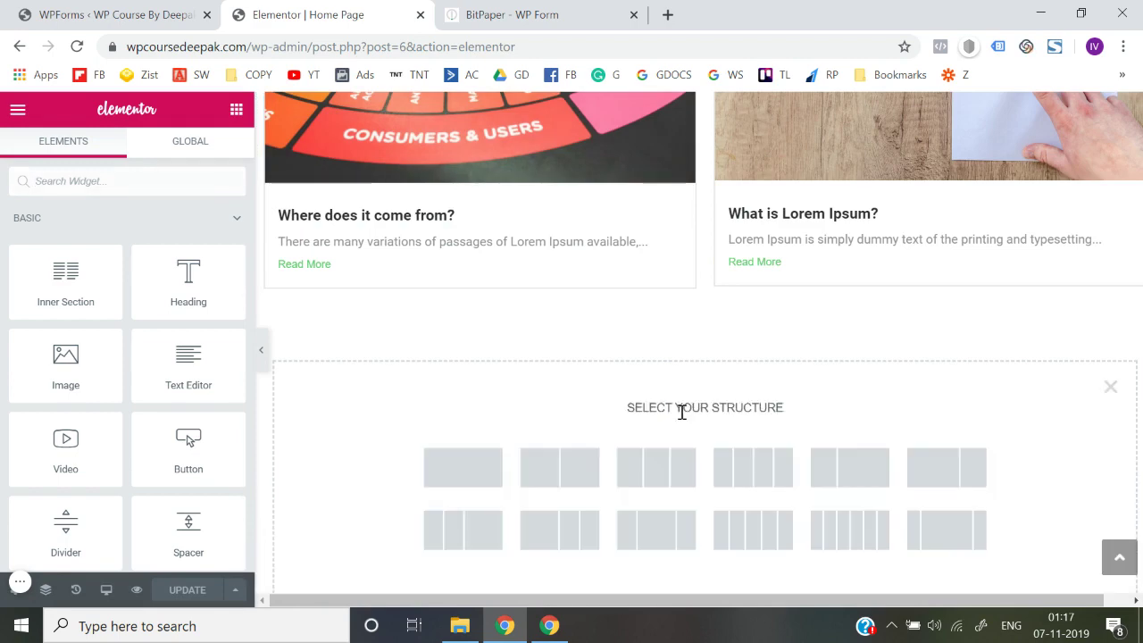
pyautogui.click(452, 496)
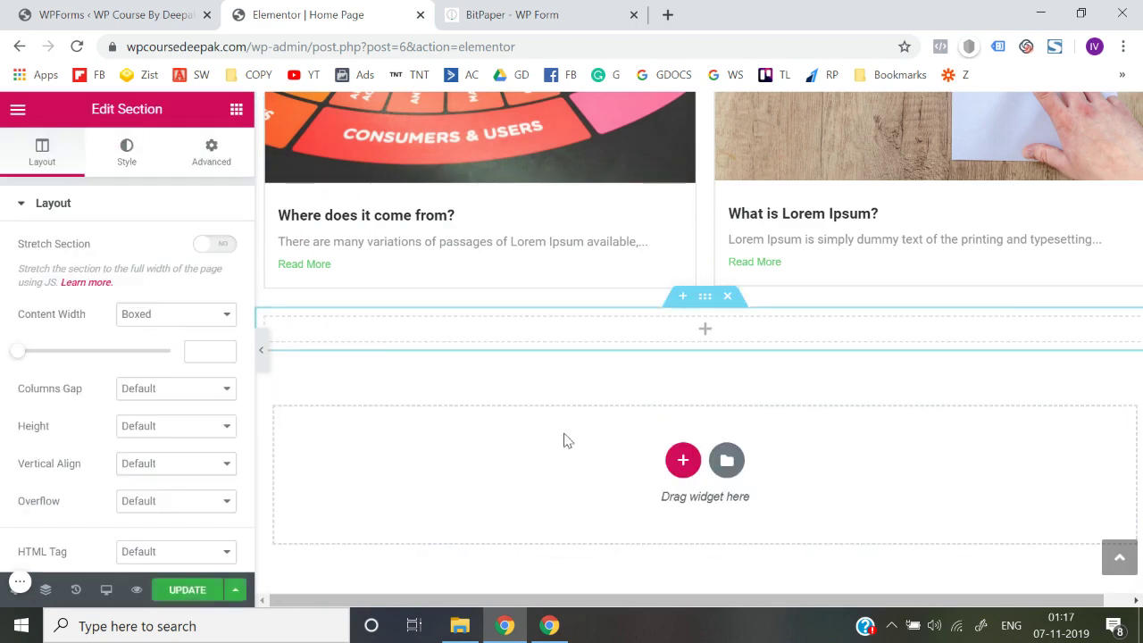
pyautogui.click(695, 339)
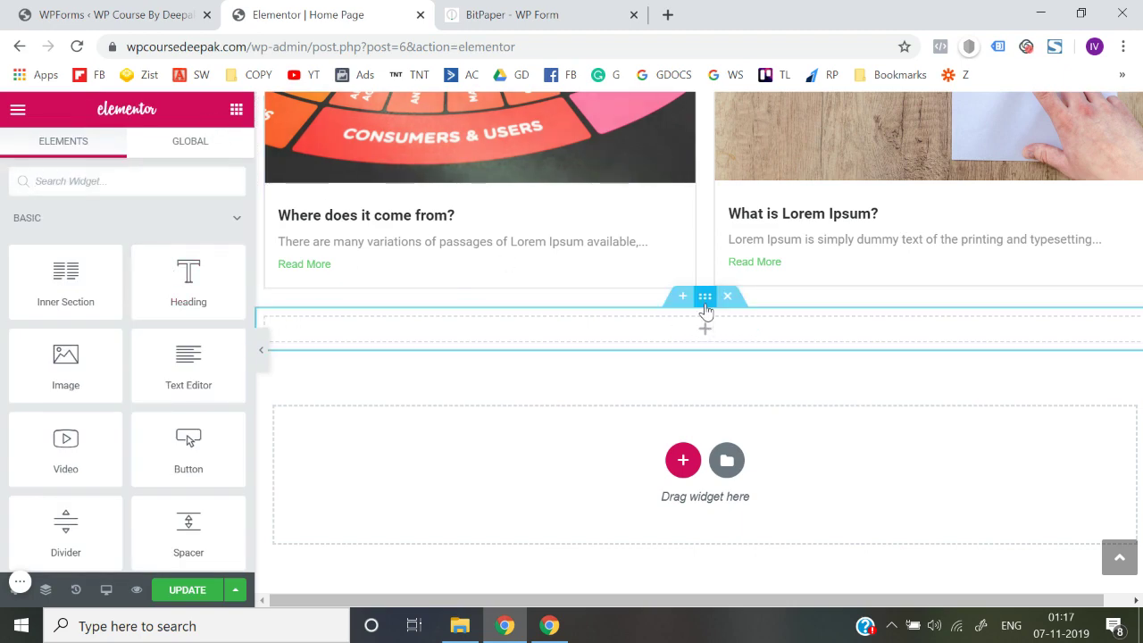
# Step: Give the new section a classic light grey #f2f2f2 background
pyautogui.click(705, 308)
pyautogui.click(140, 145)
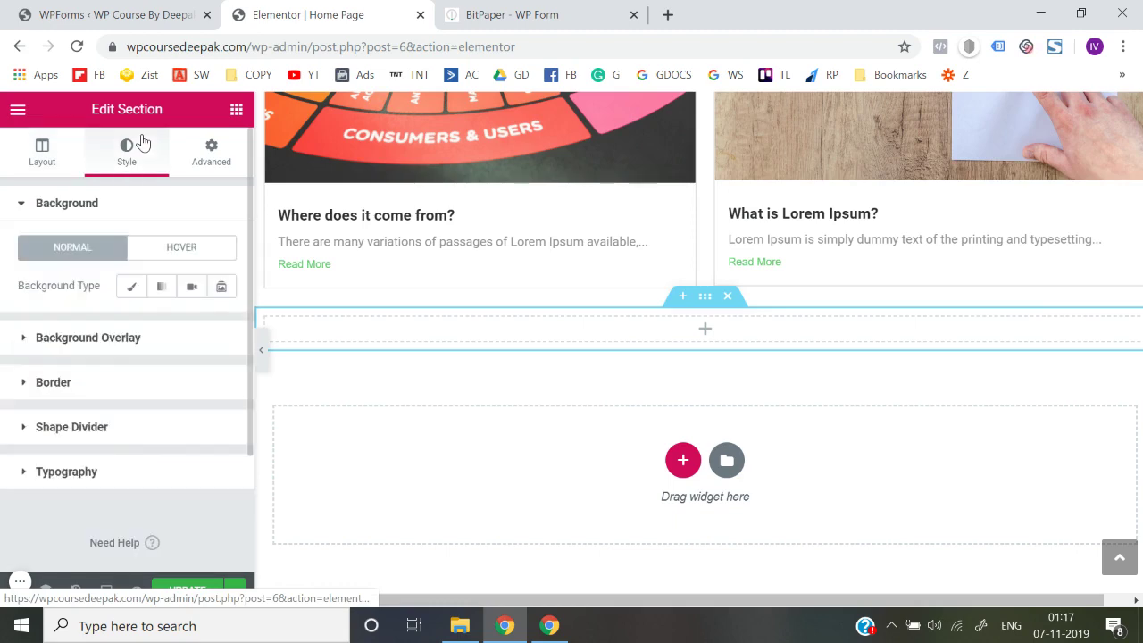
pyautogui.click(131, 286)
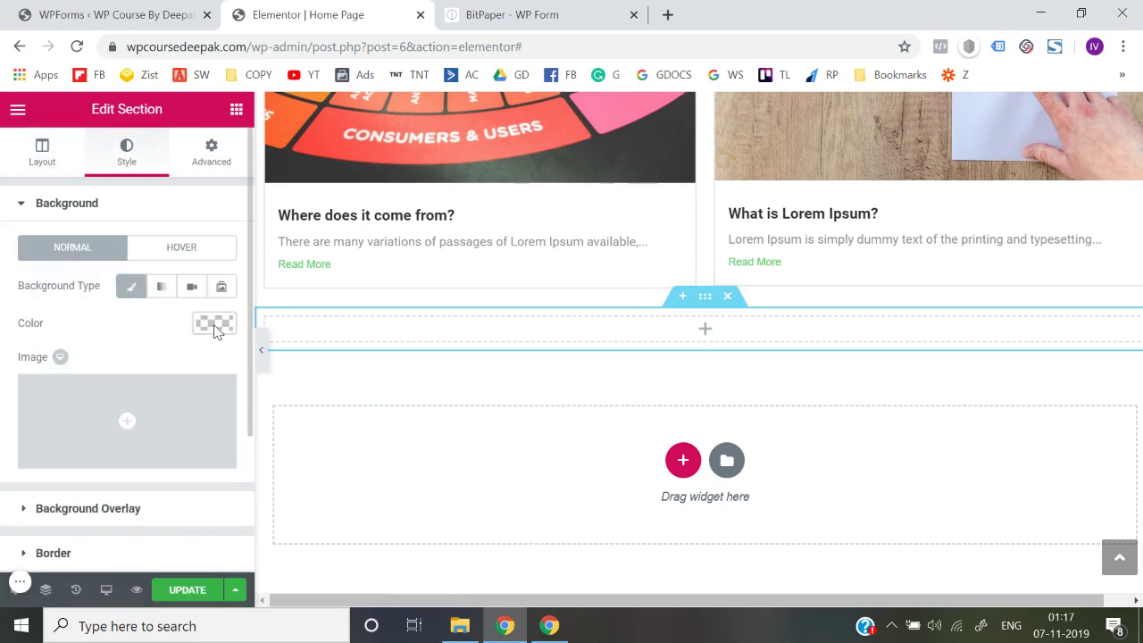
pyautogui.click(215, 324)
pyautogui.click(38, 357)
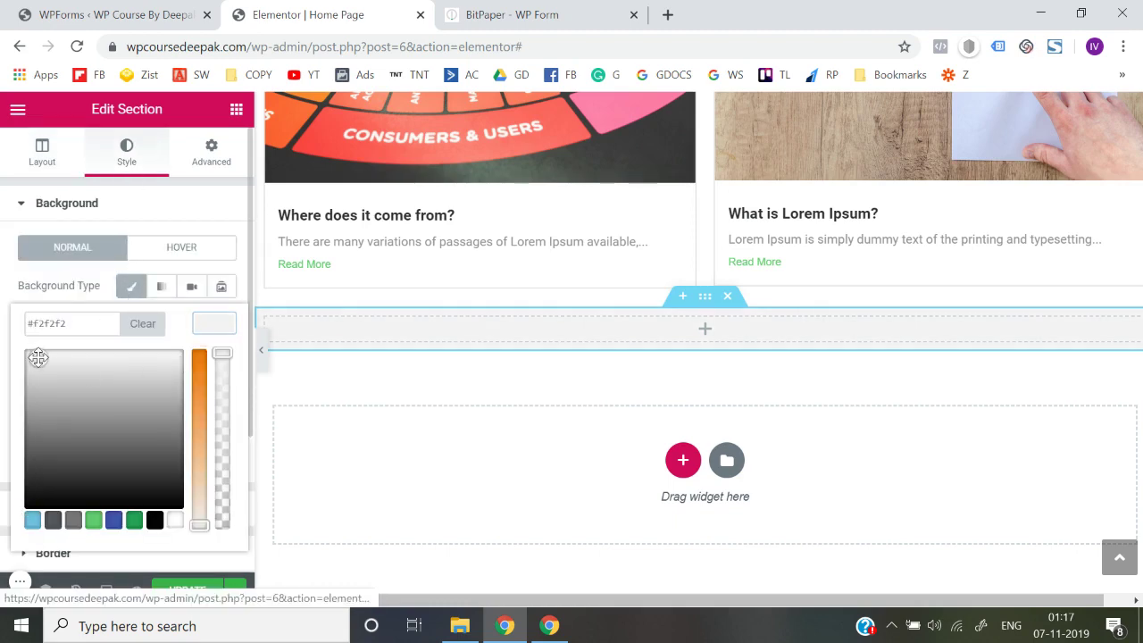
pyautogui.click(6, 344)
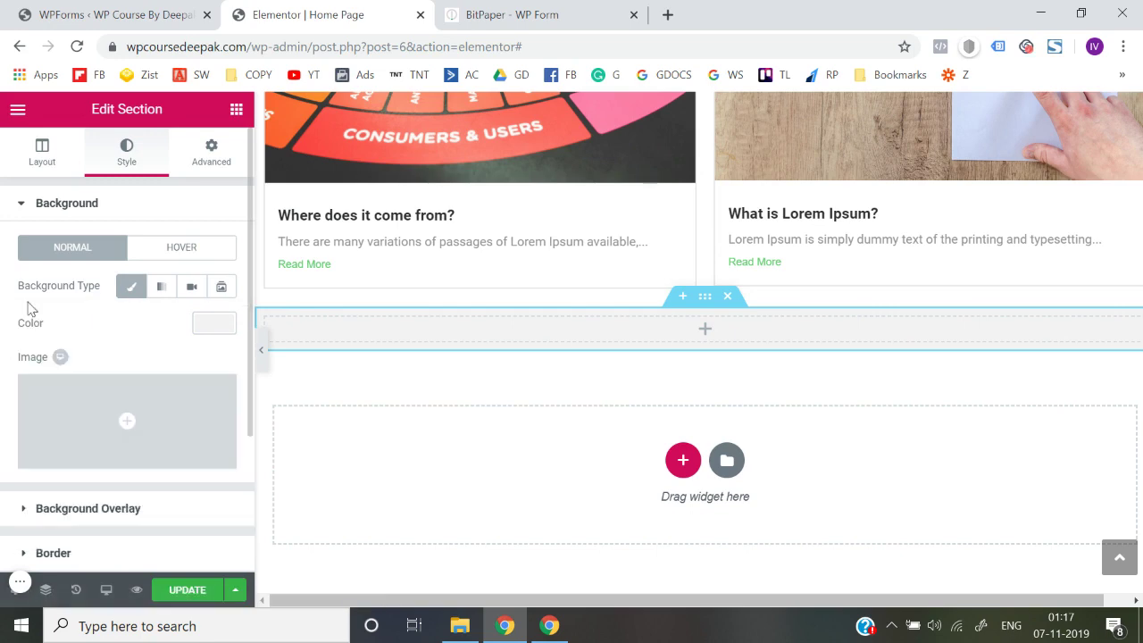
pyautogui.click(238, 110)
# Step: Drop a Heading widget into the grey section and begin replacing its placeholder text
pyautogui.moveTo(188, 278); pyautogui.dragTo(705, 334)
pyautogui.tripleClick(140, 277)
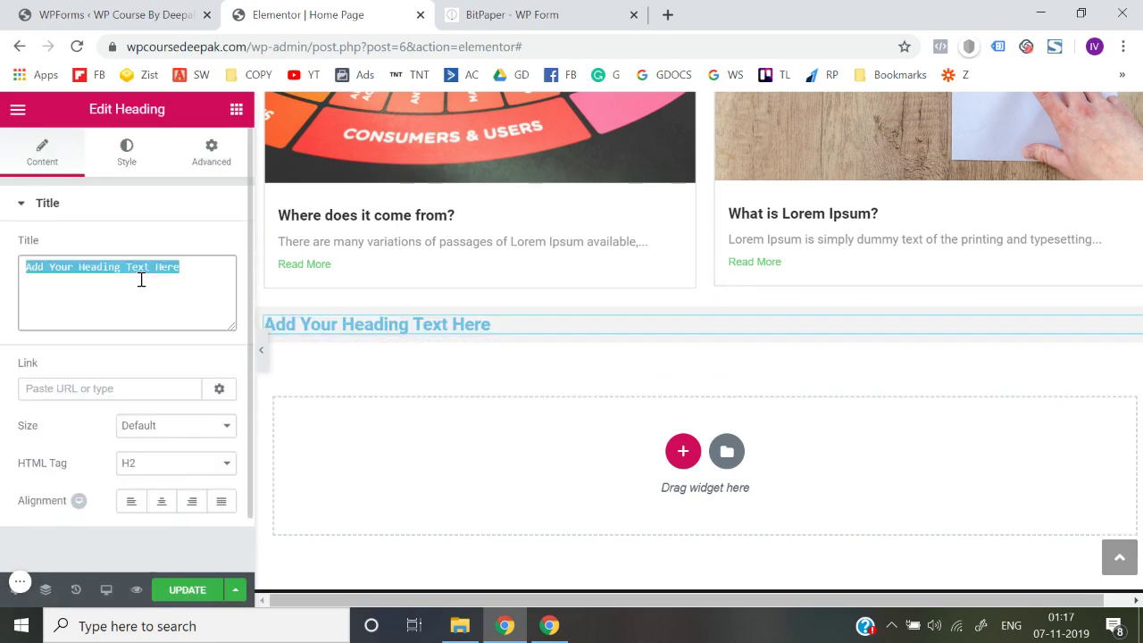
pyautogui.write('Schedule ')
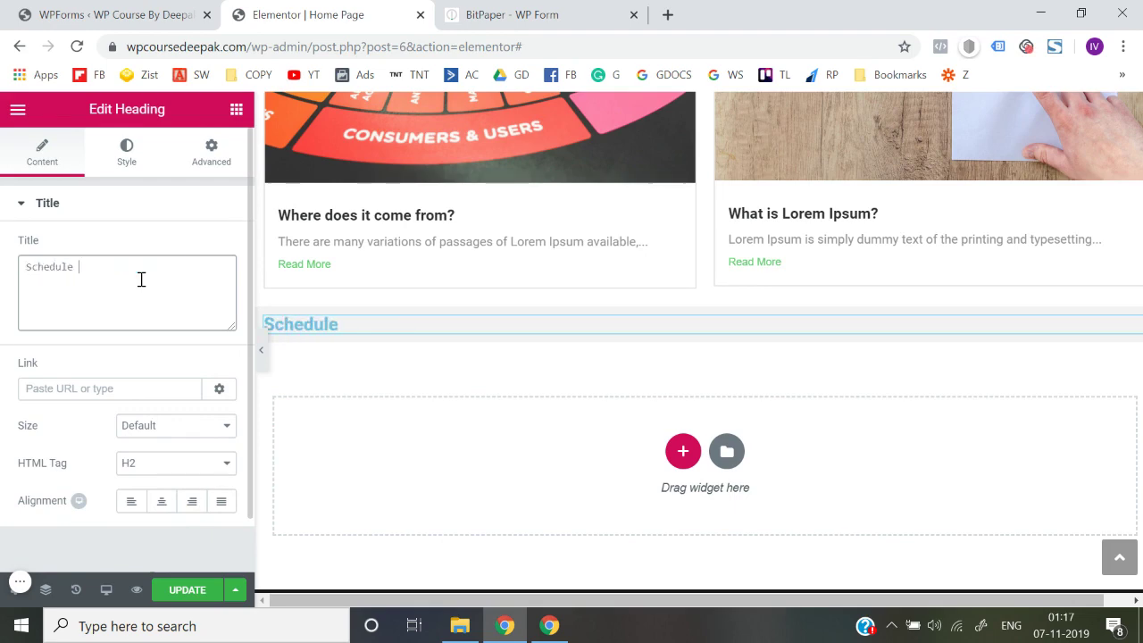
pyautogui.write('Your Free')
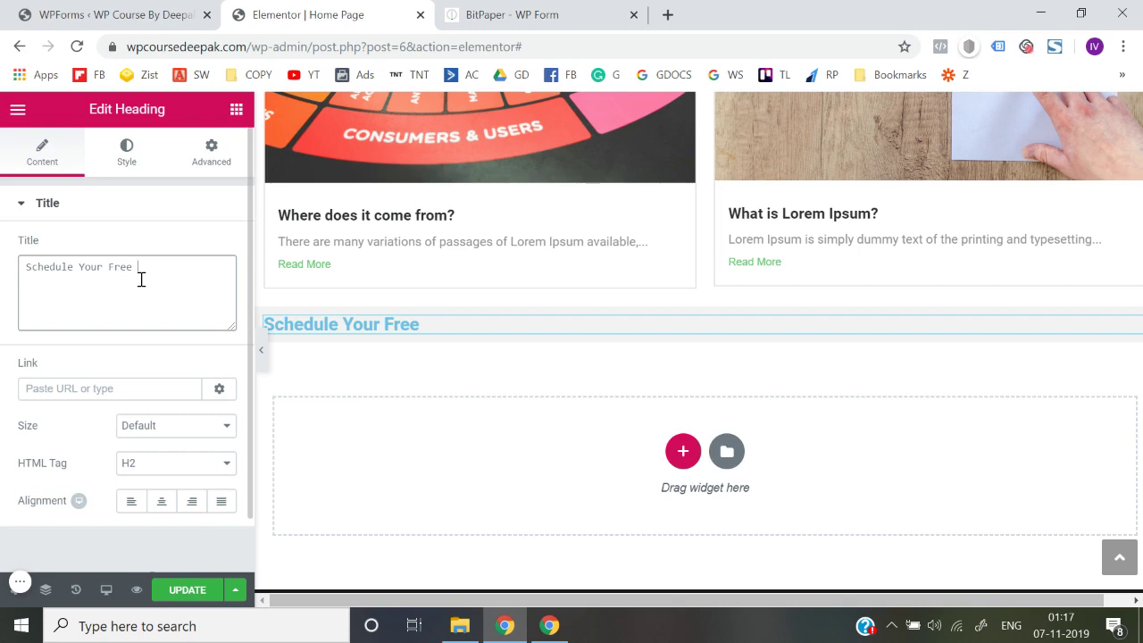
# Step: Retype the heading as 'Interested in growing your Revenue? Schedule your free strategy session by submitting the below for', fixing typos
pyautogui.hotkey('ctrl', 'a')
pyautogui.press('BackSpace')
pyautogui.write('In')
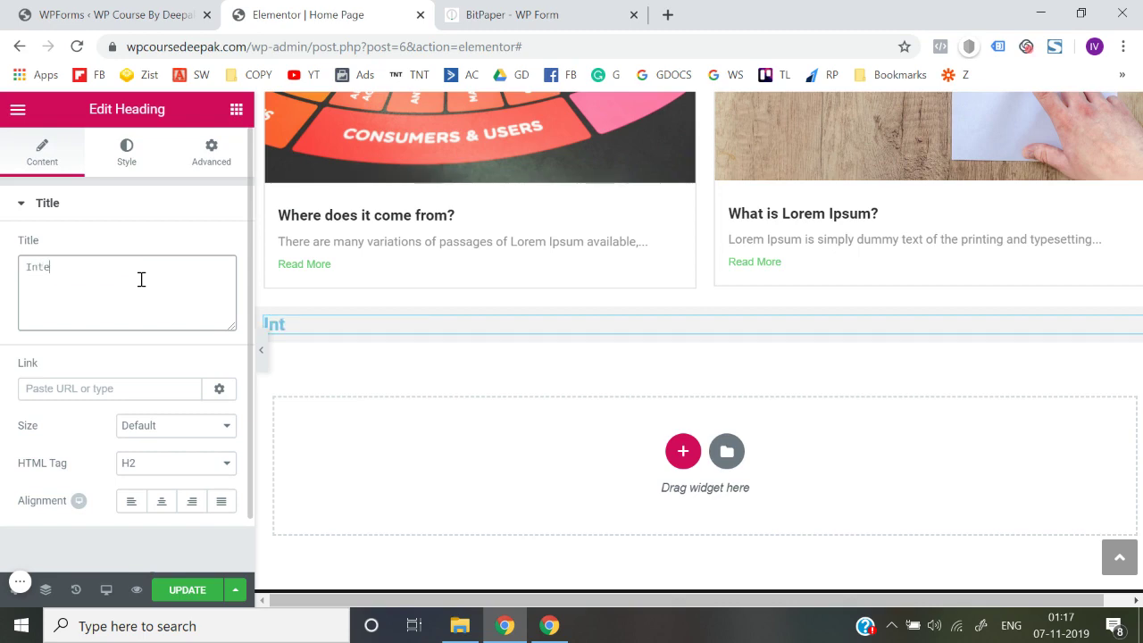
pyautogui.write('terested in ')
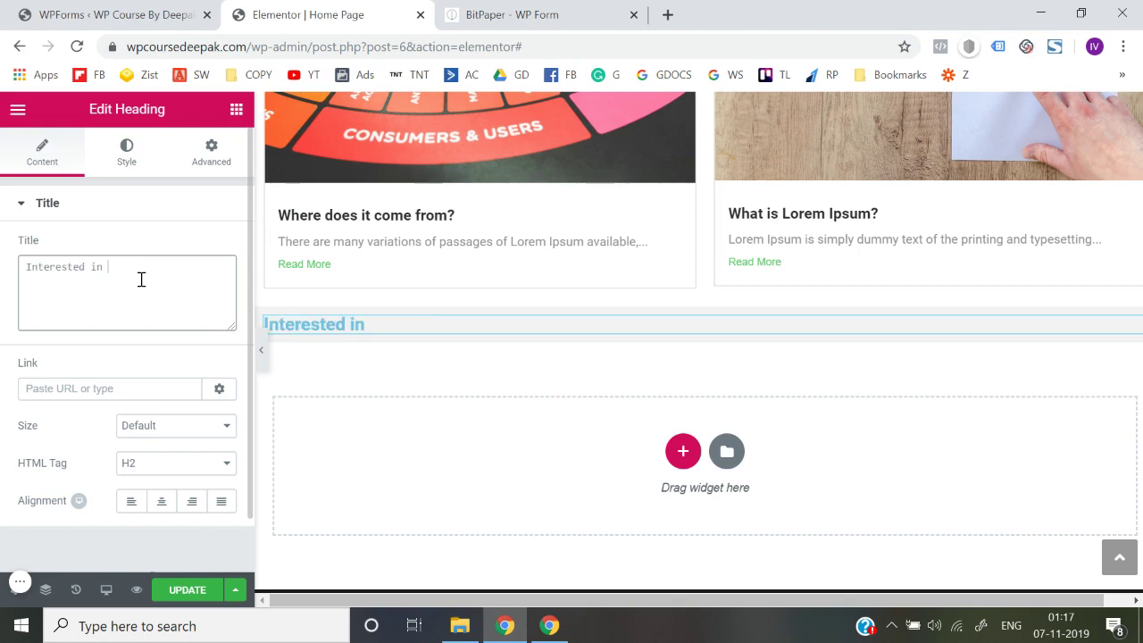
pyautogui.write('growing your')
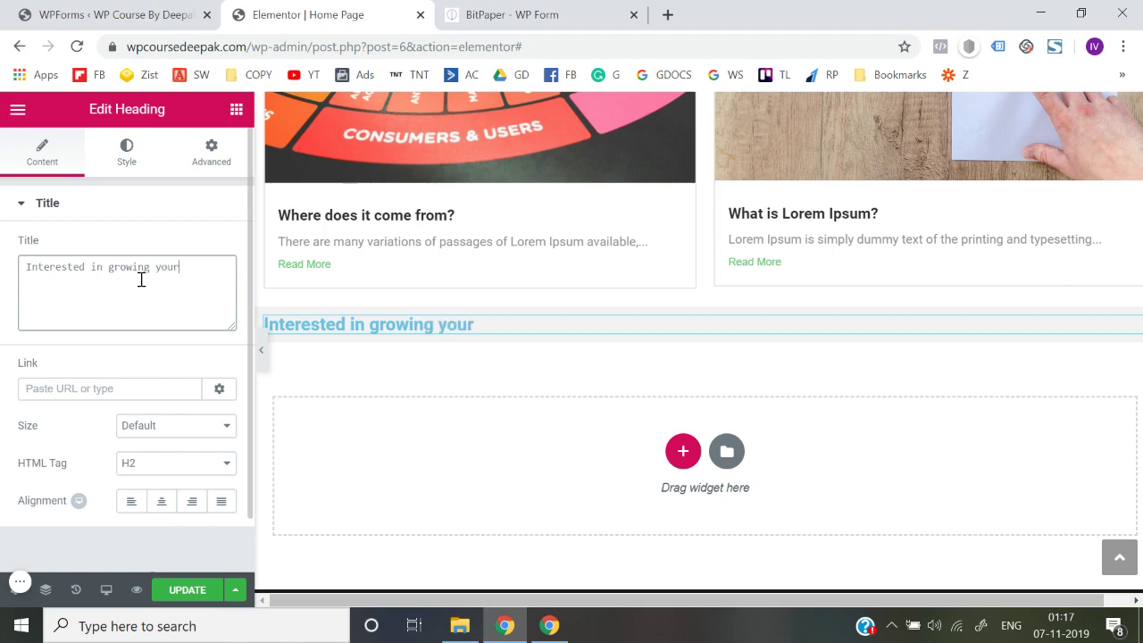
pyautogui.write(' Revenue')
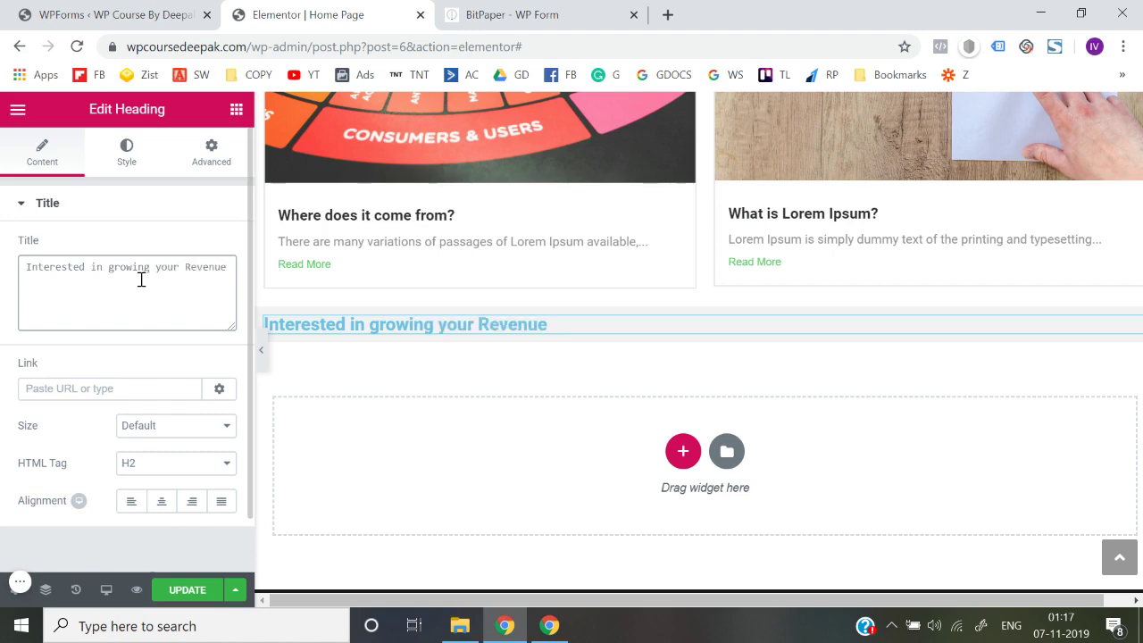
pyautogui.write('? Schd')
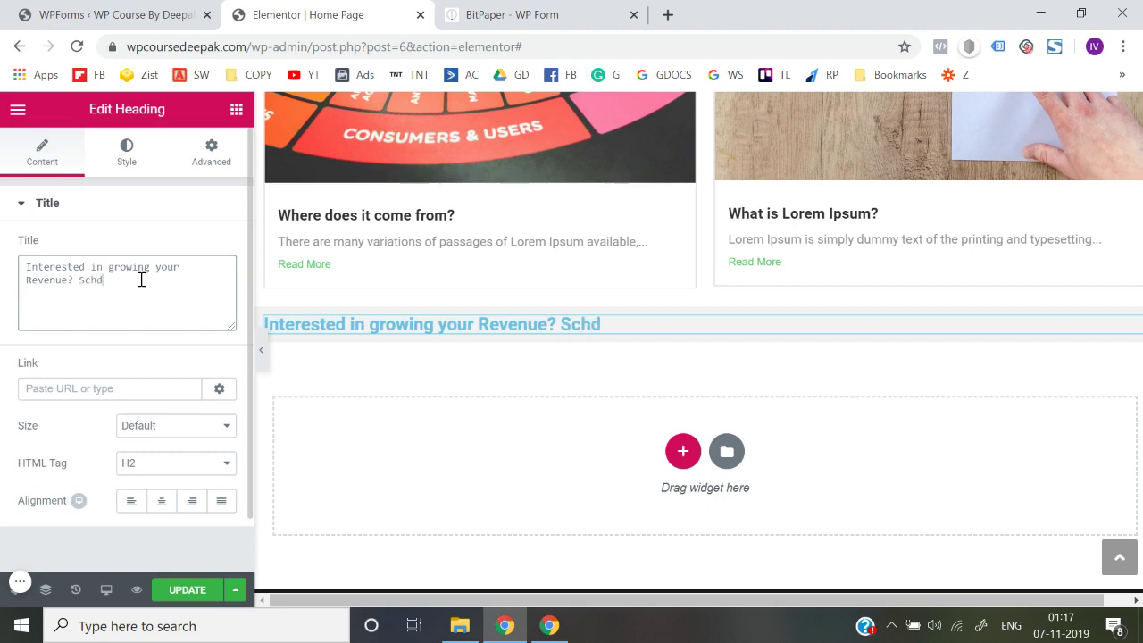
pyautogui.press('BackSpace')
pyautogui.write('edule your')
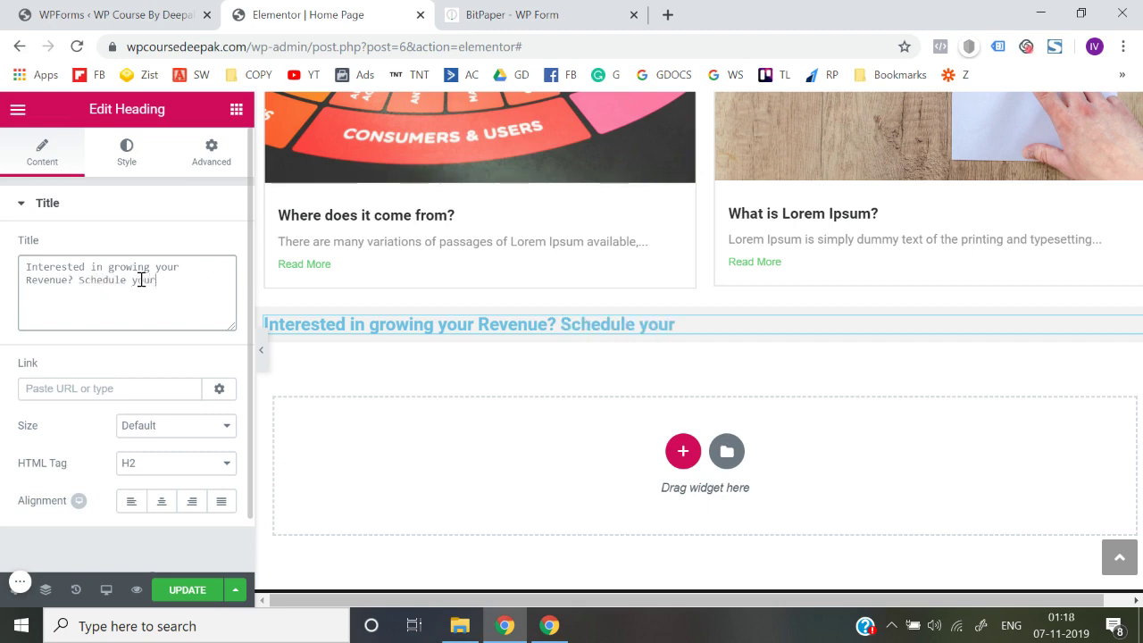
pyautogui.write(' free strat')
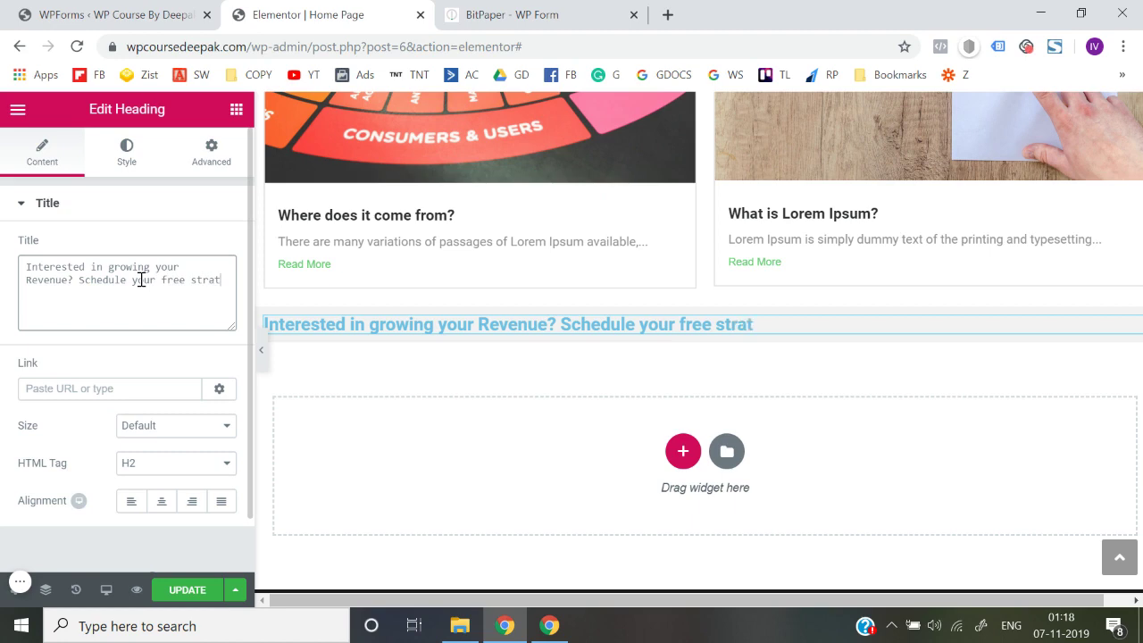
pyautogui.write('tegy')
pyautogui.press('BackSpace')
pyautogui.press('BackSpace')
pyautogui.write('egy s')
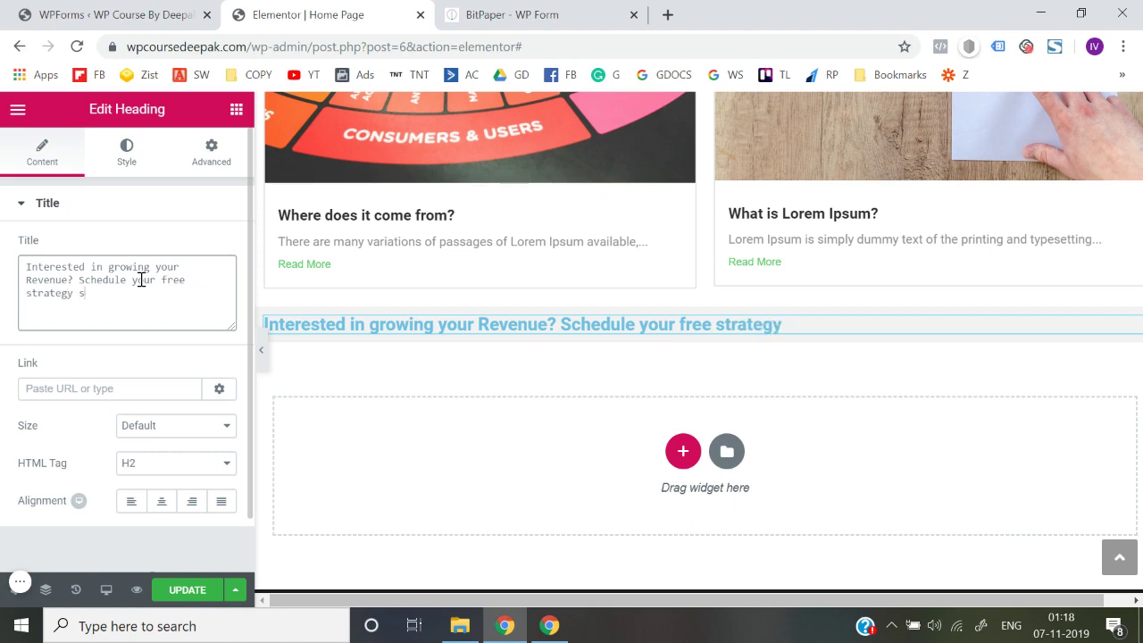
pyautogui.write('ession by su')
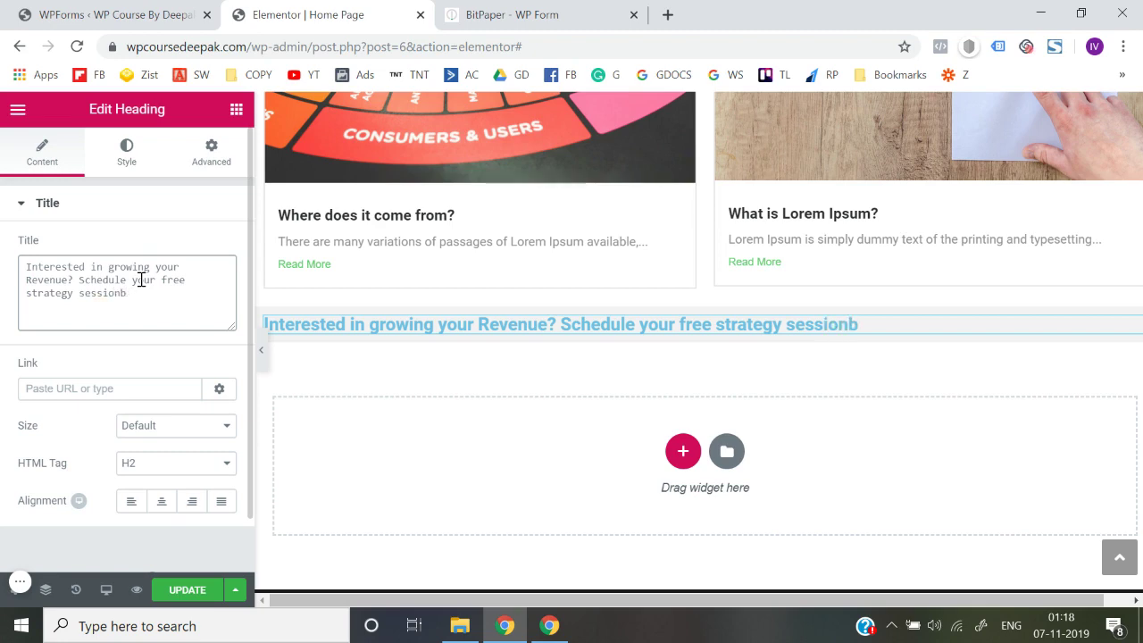
pyautogui.write('bmi')
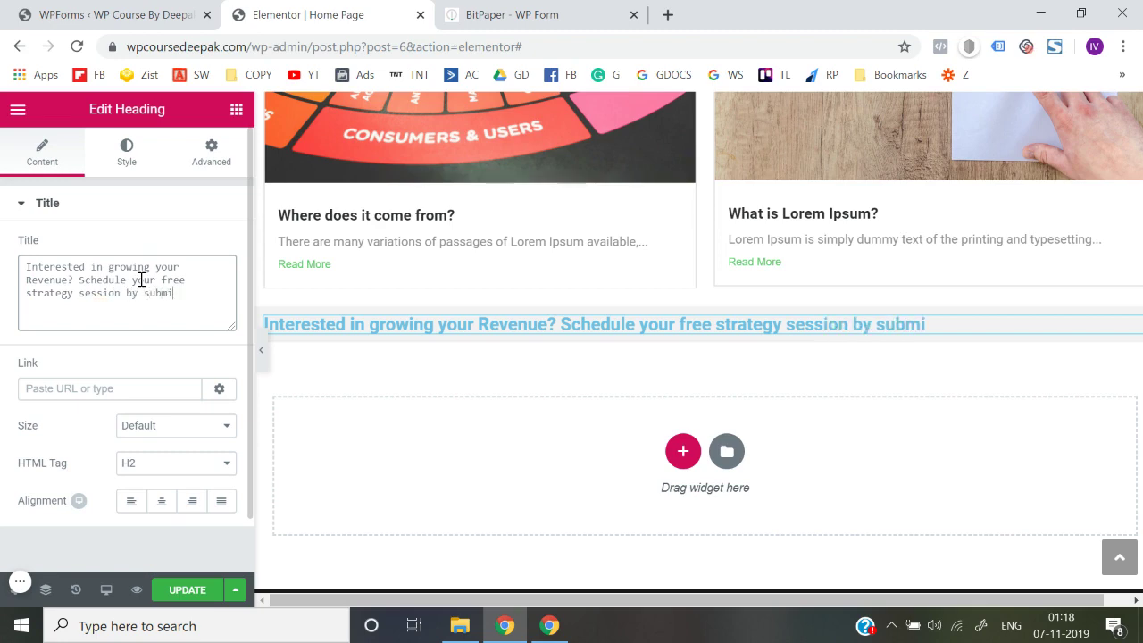
pyautogui.write('ttin th')
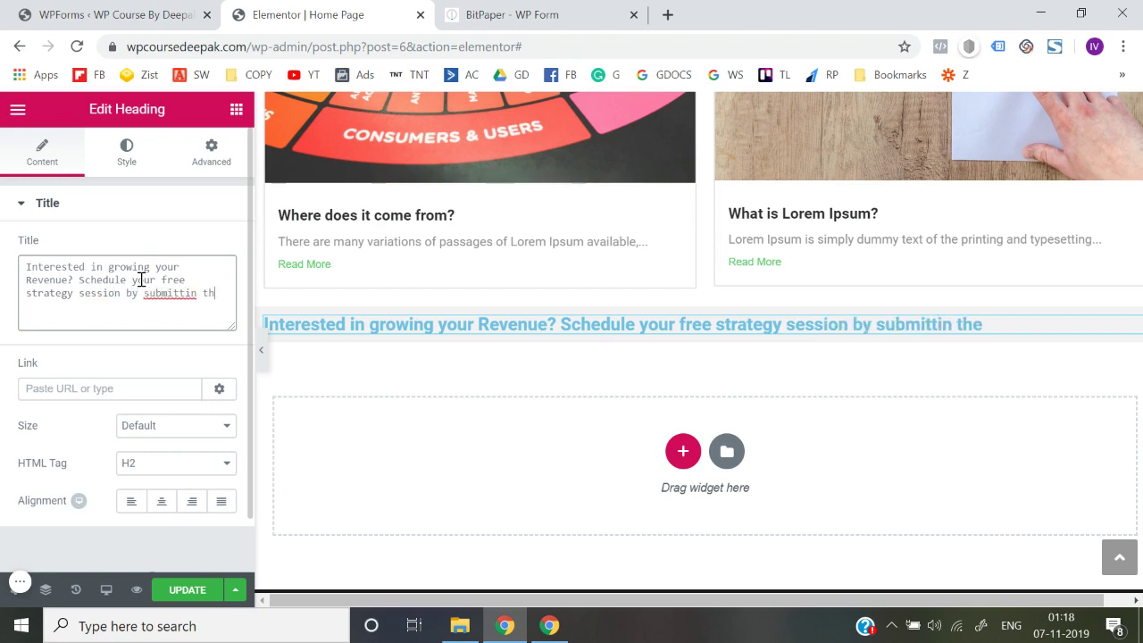
pyautogui.press('BackSpace')
pyautogui.press('BackSpace')
pyautogui.press('BackSpace')
pyautogui.press('BackSpace')
pyautogui.write('g th')
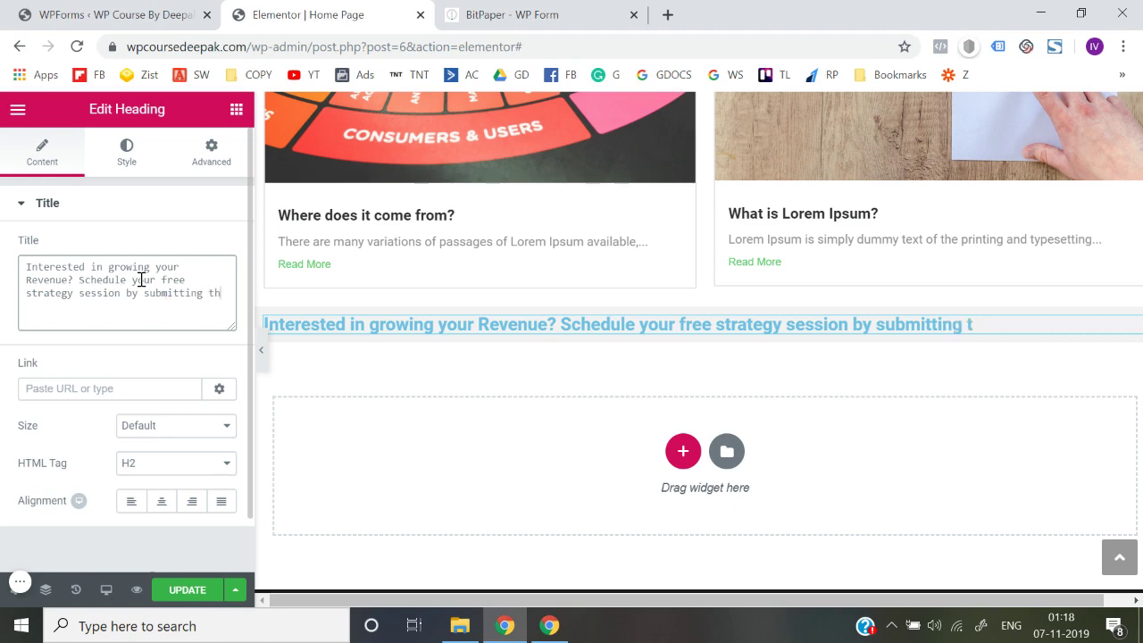
pyautogui.write('e below form.')
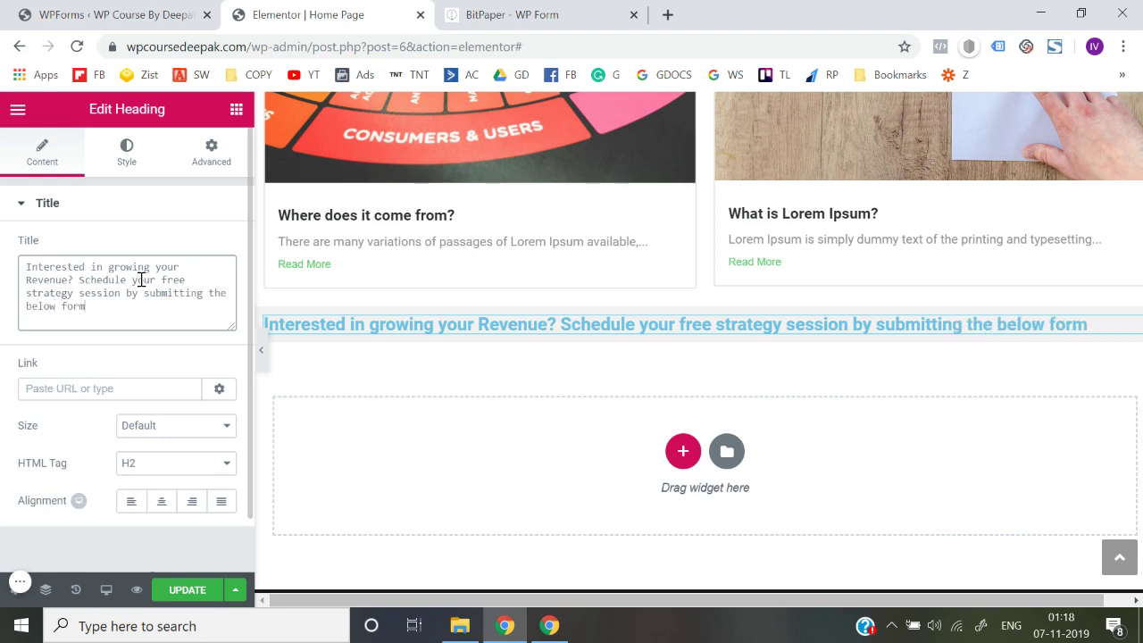
# Step: Set the heading typography to the Nunito font at 27 px
pyautogui.click(129, 159)
pyautogui.click(209, 289)
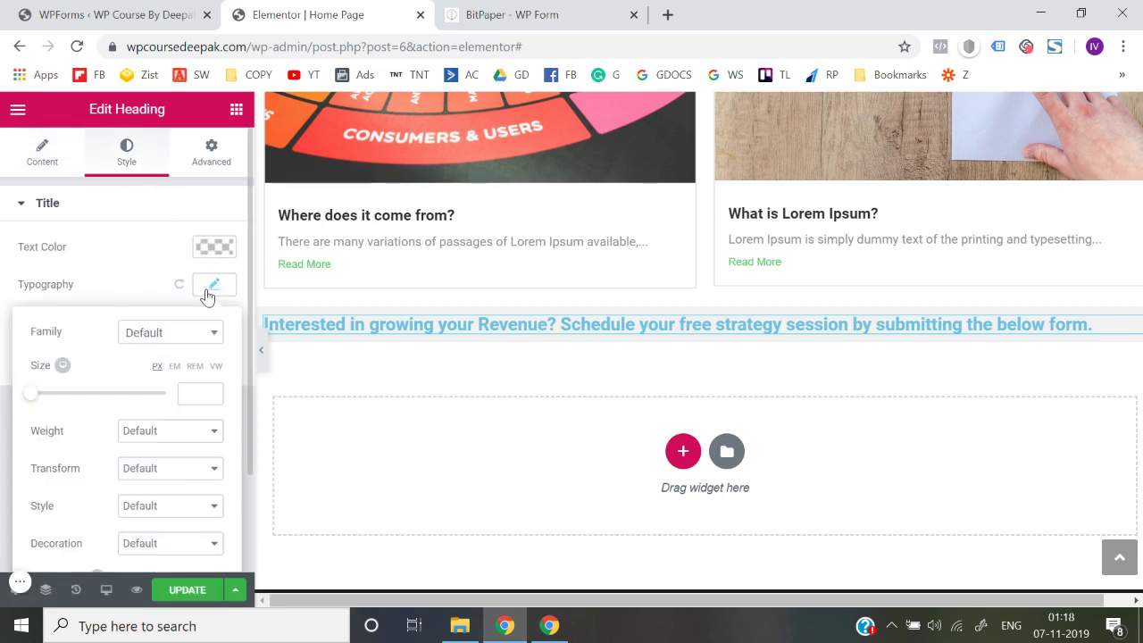
pyautogui.click(161, 342)
pyautogui.write('nuni')
pyautogui.press('Return')
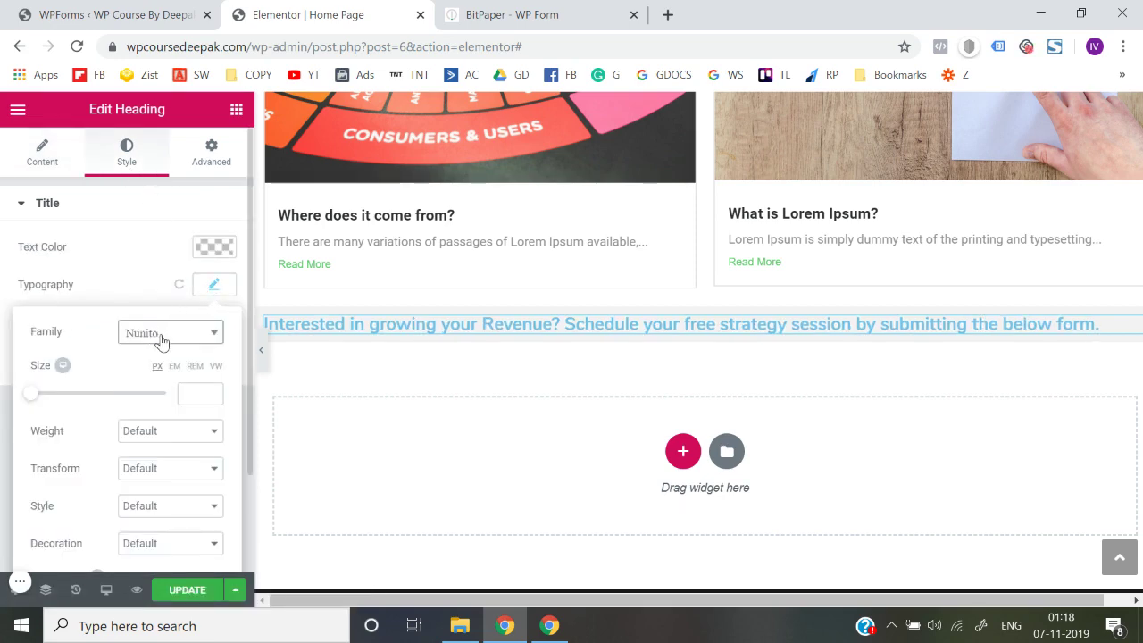
pyautogui.moveTo(33, 403)
pyautogui.mouseDown()
pyautogui.moveTo(71, 408)
pyautogui.moveTo(49, 403)
pyautogui.mouseUp()
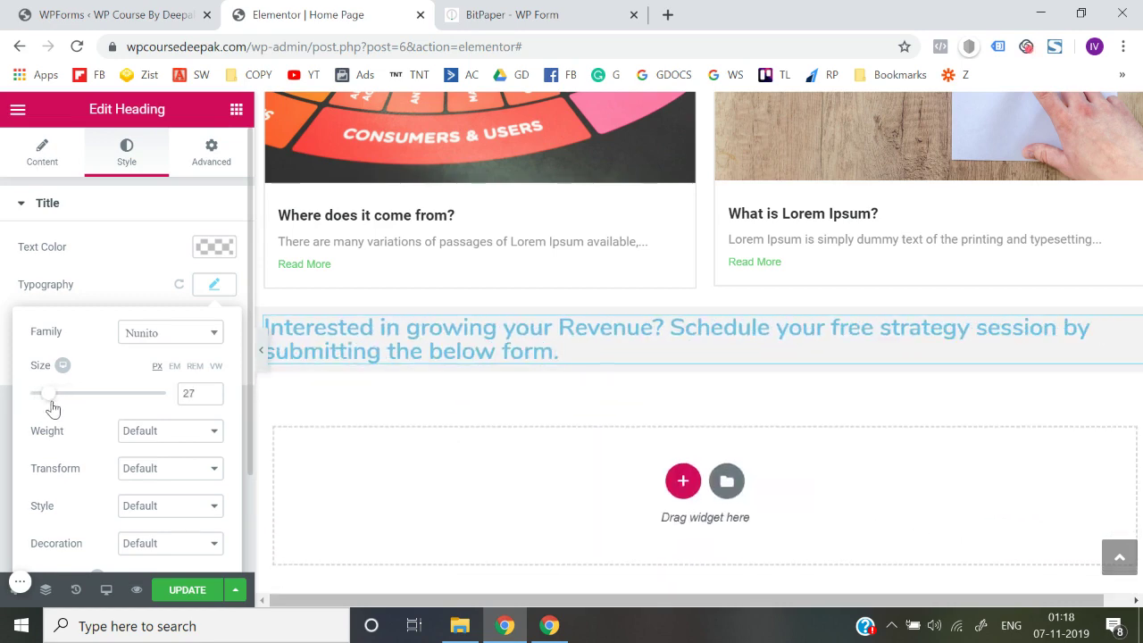
# Step: Make the heading text black and centre-align it
pyautogui.click(215, 248)
pyautogui.click(155, 445)
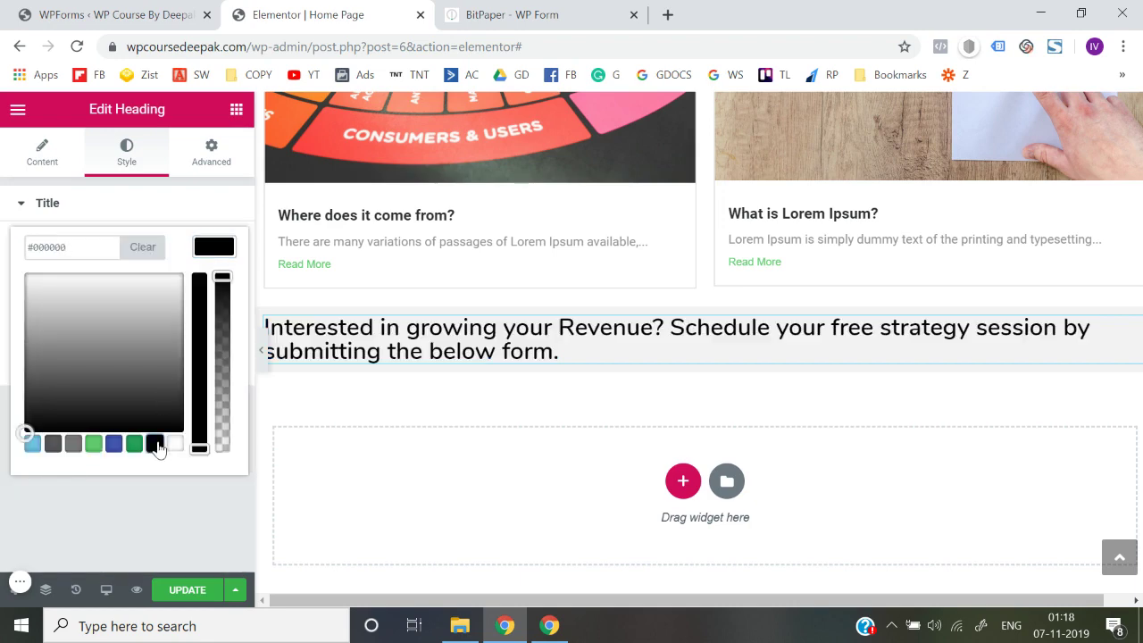
pyautogui.click(181, 502)
pyautogui.click(215, 285)
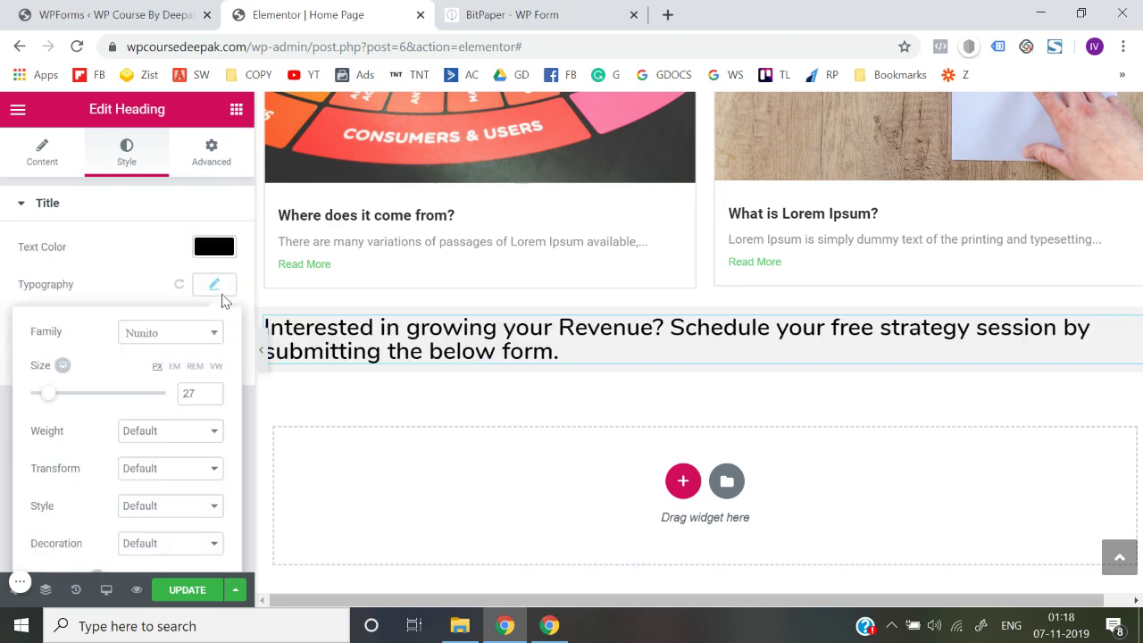
pyautogui.click(40, 150)
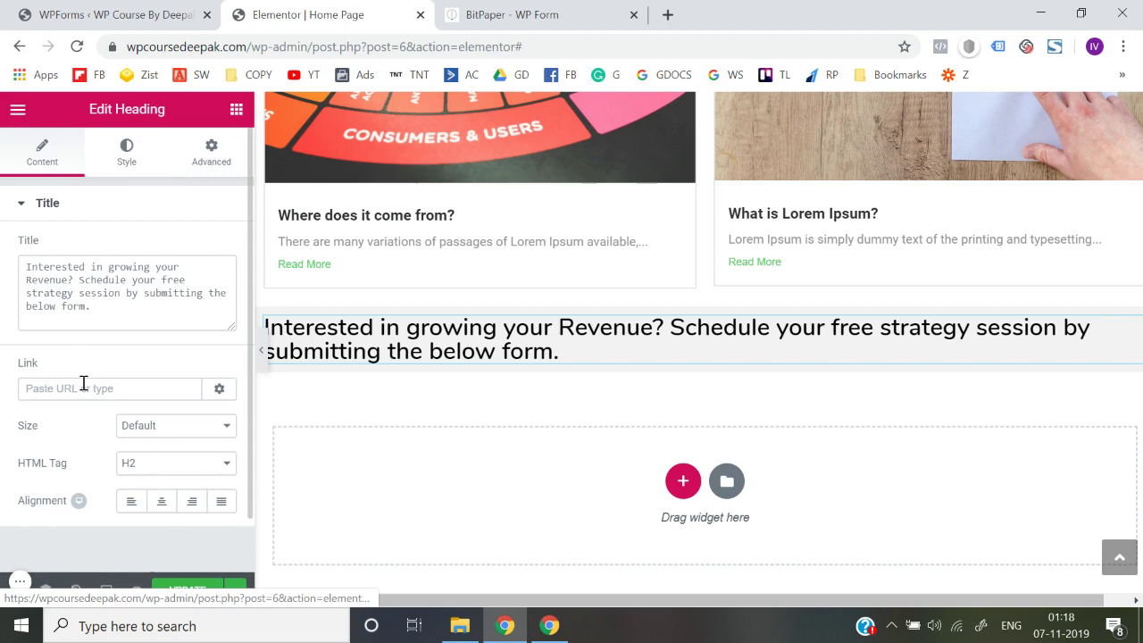
pyautogui.click(156, 509)
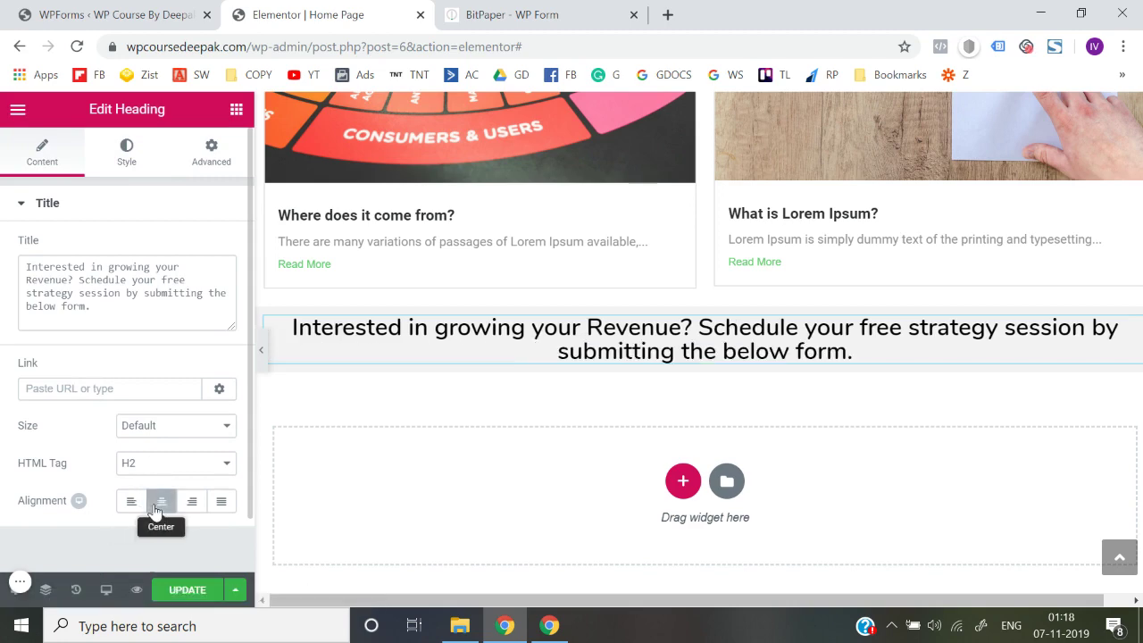
# Step: Set the heading's line height to 1.3 em
pyautogui.click(126, 148)
pyautogui.click(215, 285)
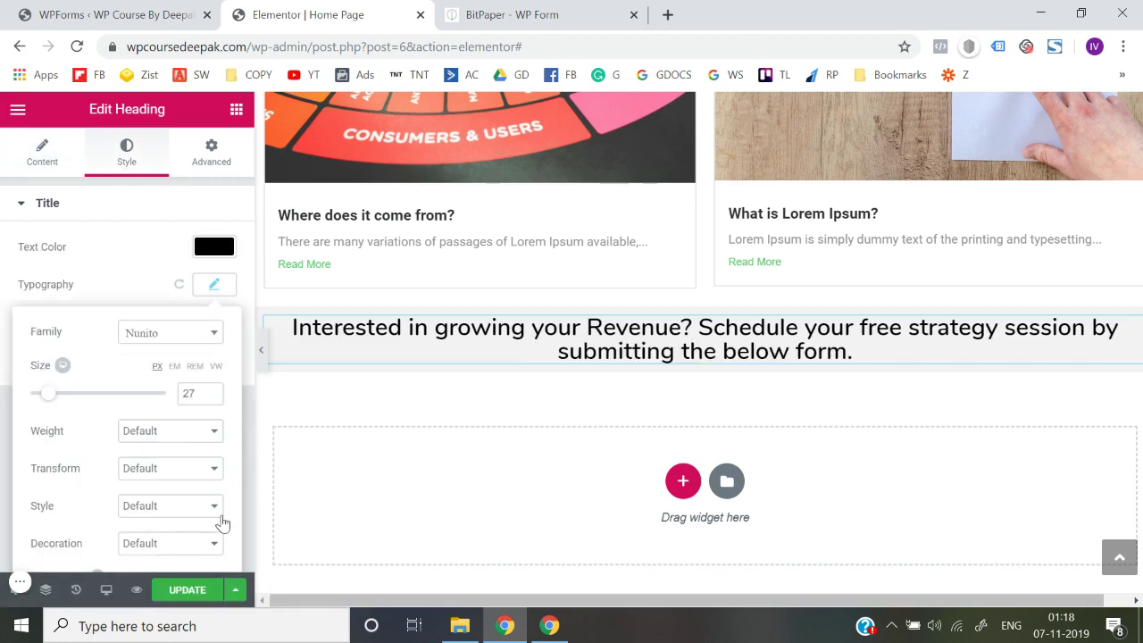
pyautogui.scroll(-2, 196, 548)
pyautogui.click(212, 477)
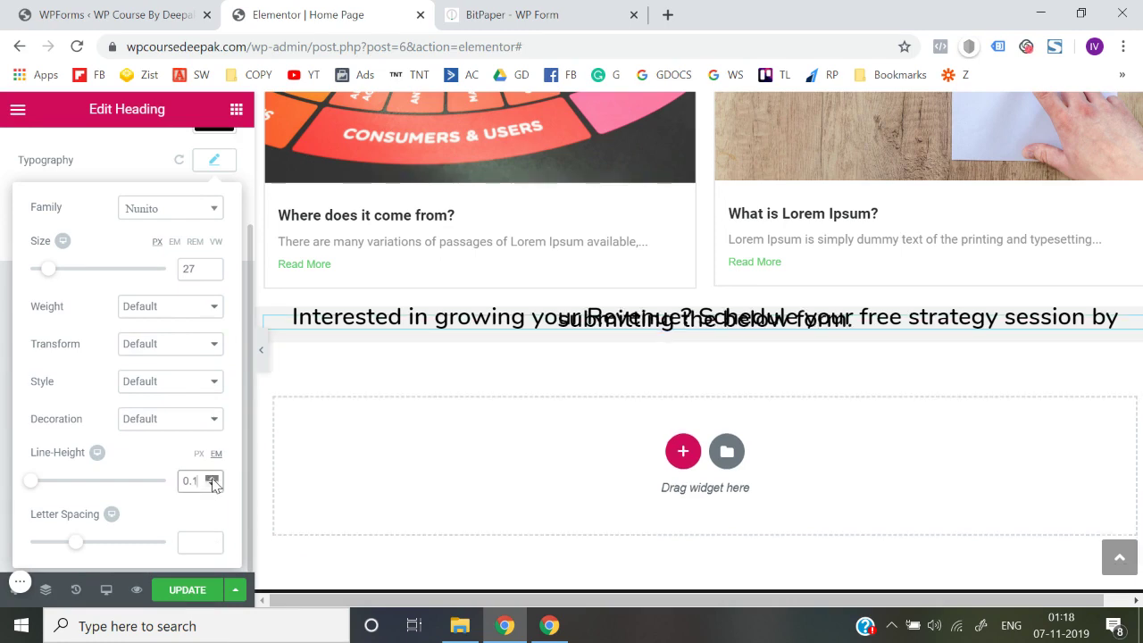
pyautogui.click(211, 478)
pyautogui.click(212, 477)
pyautogui.click(211, 478)
pyautogui.click(211, 478)
pyautogui.click(211, 477)
pyautogui.click(211, 477)
pyautogui.click(212, 478)
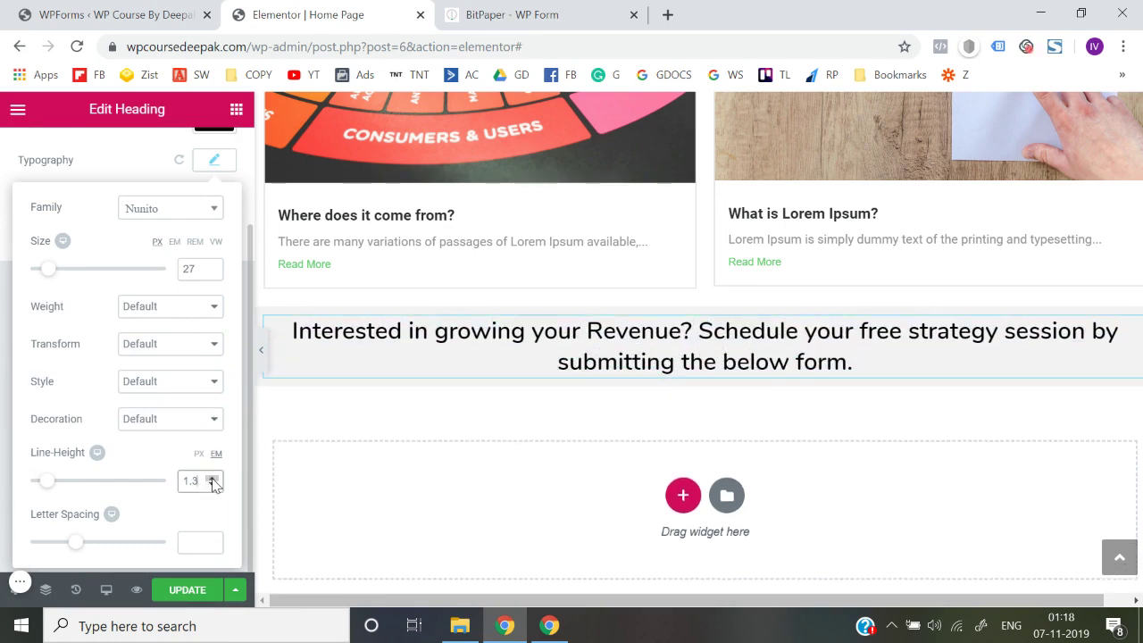
# Step: Adjust the heading's line breaks around 'strategy session' directly on the page and preview it
pyautogui.click(1007, 334)
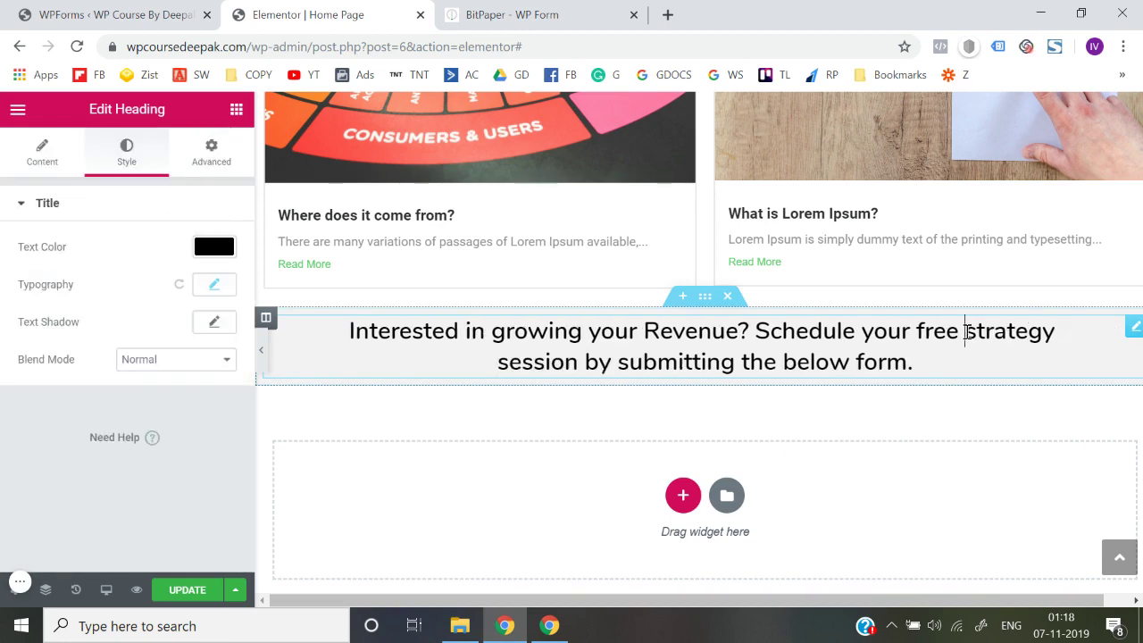
pyautogui.press('Return')
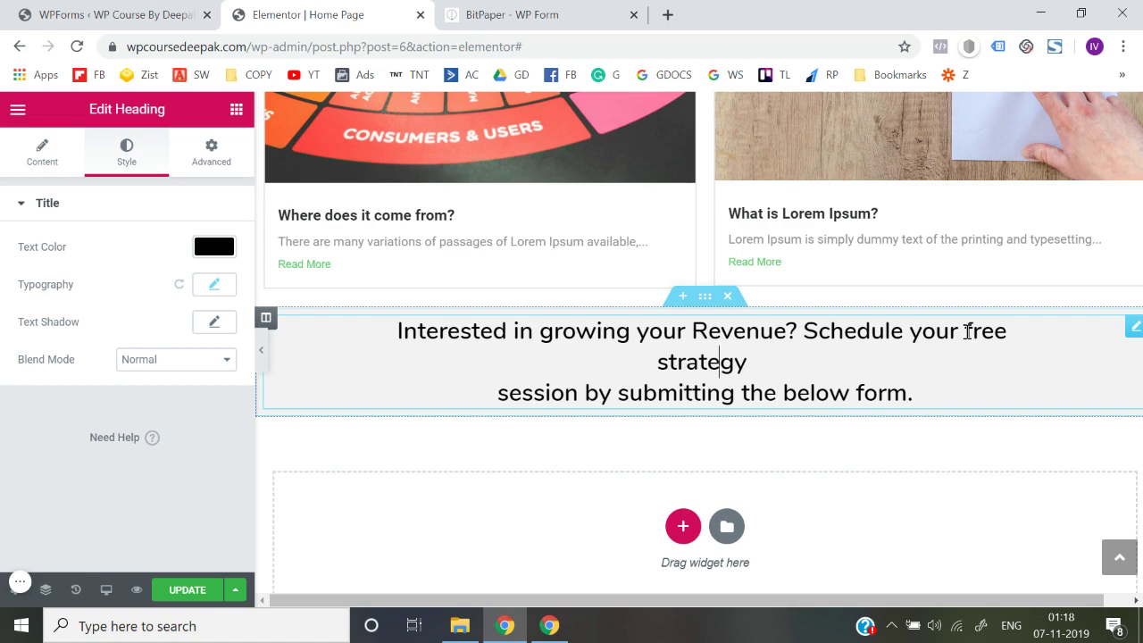
pyautogui.press('Right')
pyautogui.press('BackSpace')
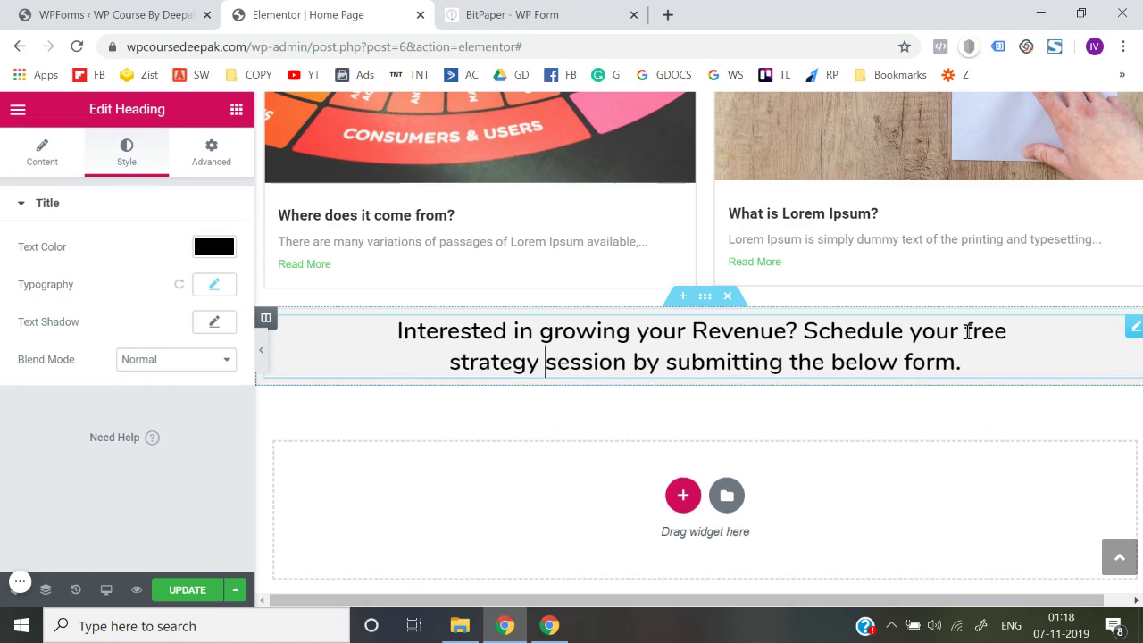
pyautogui.click(260, 355)
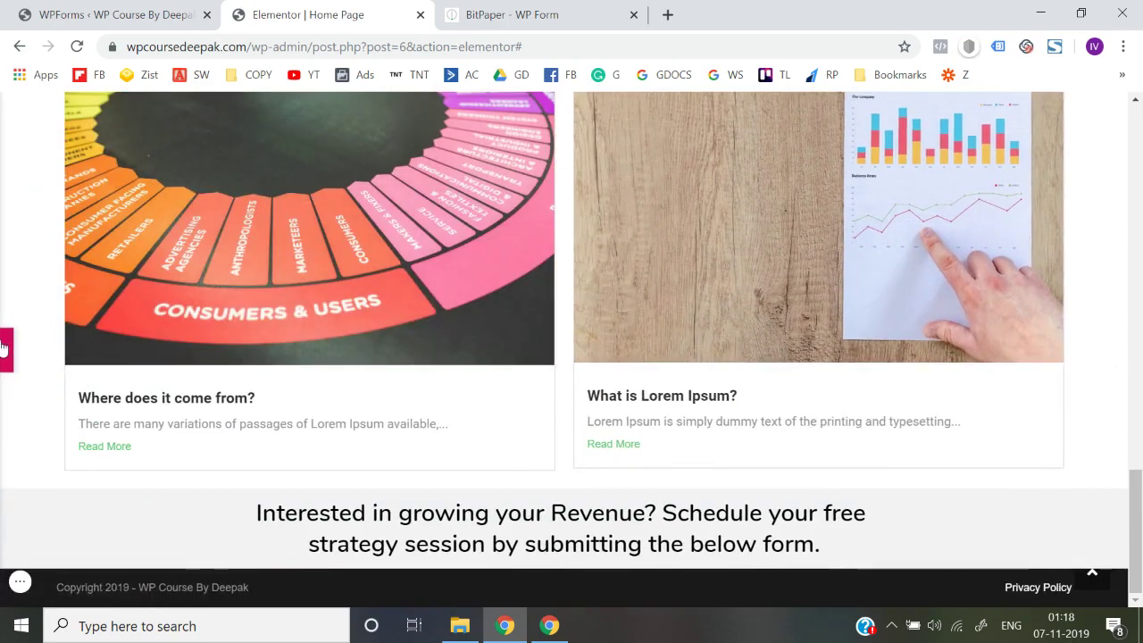
pyautogui.click(4, 348)
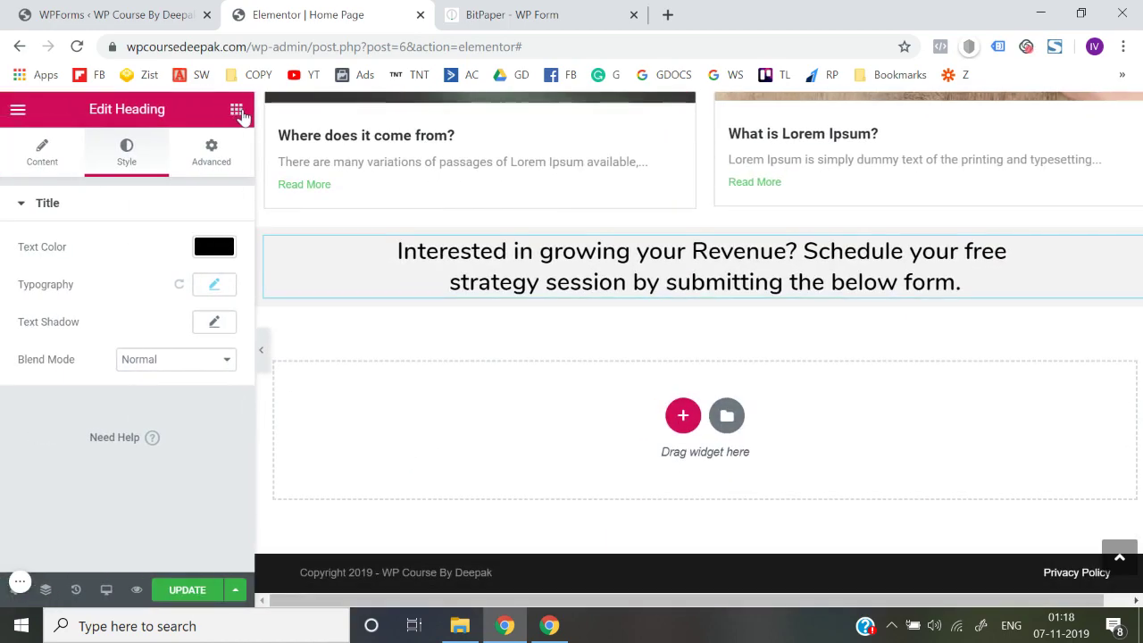
# Step: Add a Shortcode widget below the heading holding [wpforms id="59" title="false" description="false"] and preview it
pyautogui.click(237, 110)
pyautogui.write('sho')
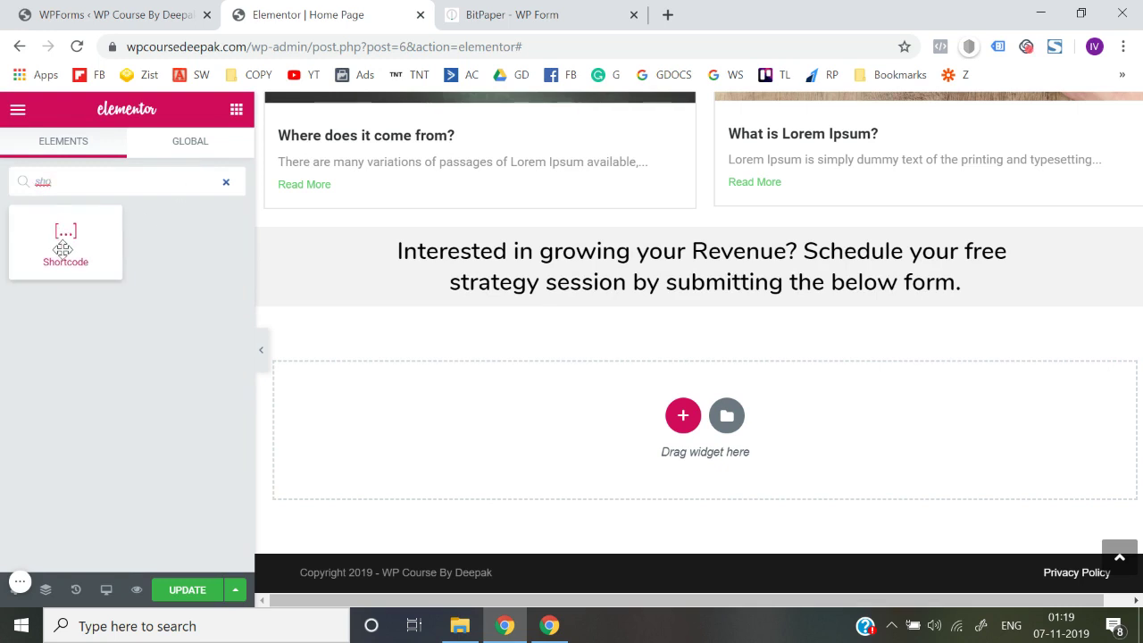
pyautogui.moveTo(69, 260); pyautogui.dragTo(627, 298)
pyautogui.click(150, 344)
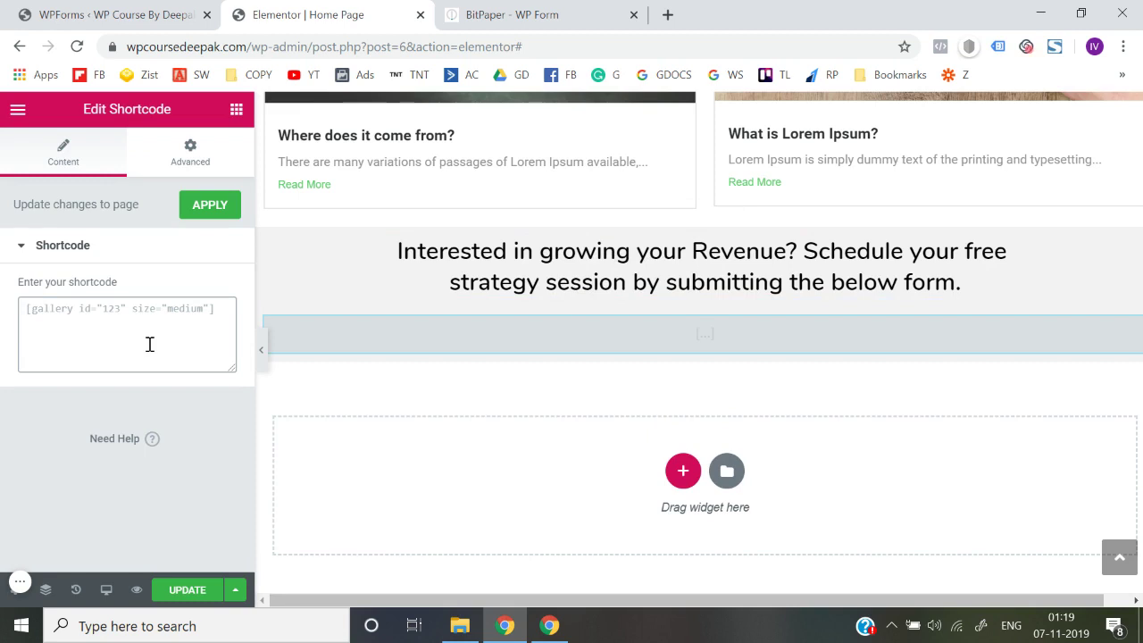
pyautogui.write('[wpforms id="59" title="false" description="false"]')
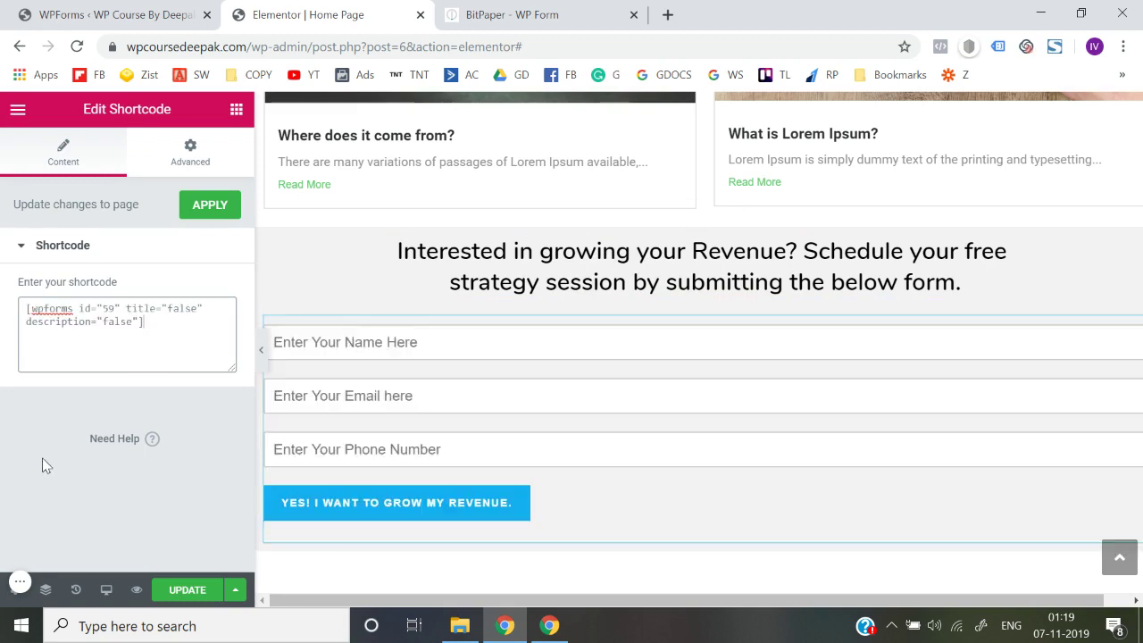
pyautogui.click(258, 356)
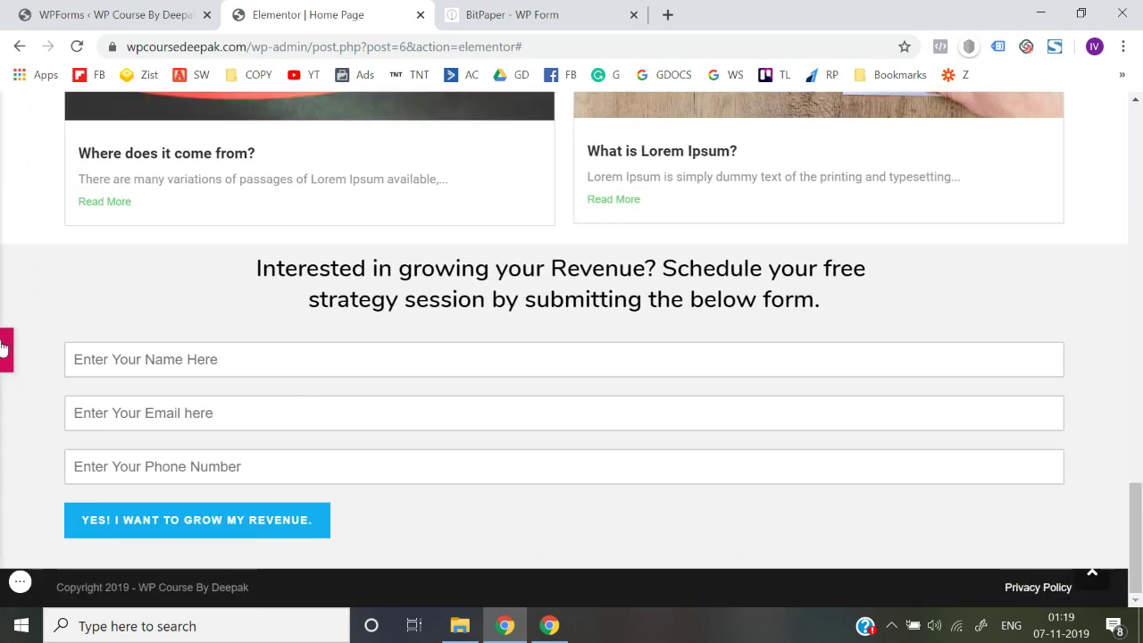
pyautogui.click(5, 348)
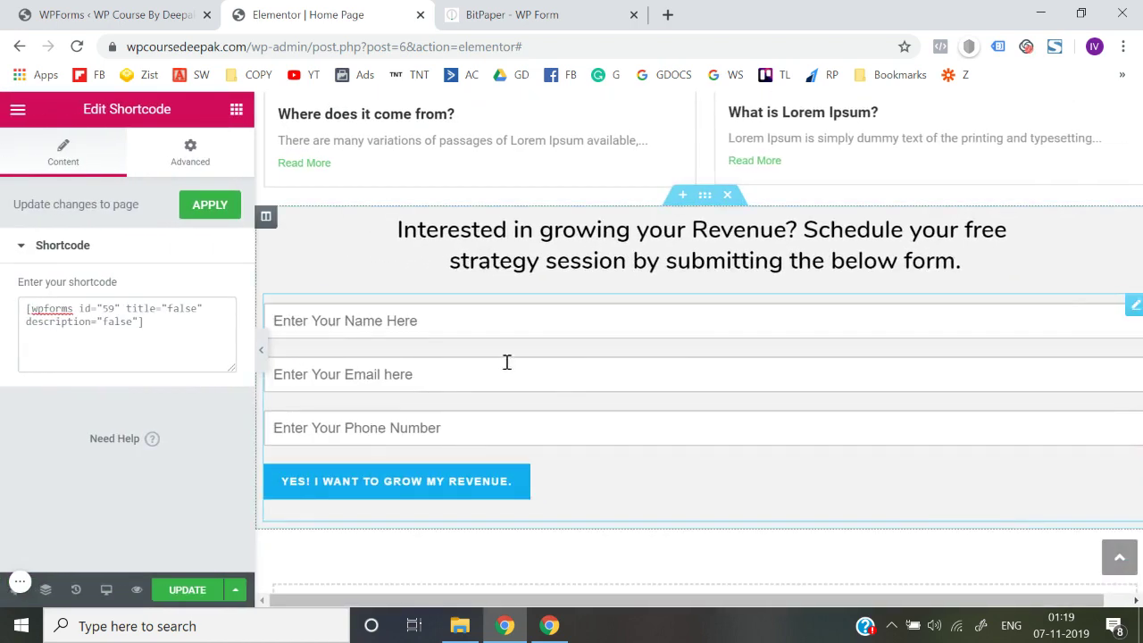
pyautogui.click(185, 161)
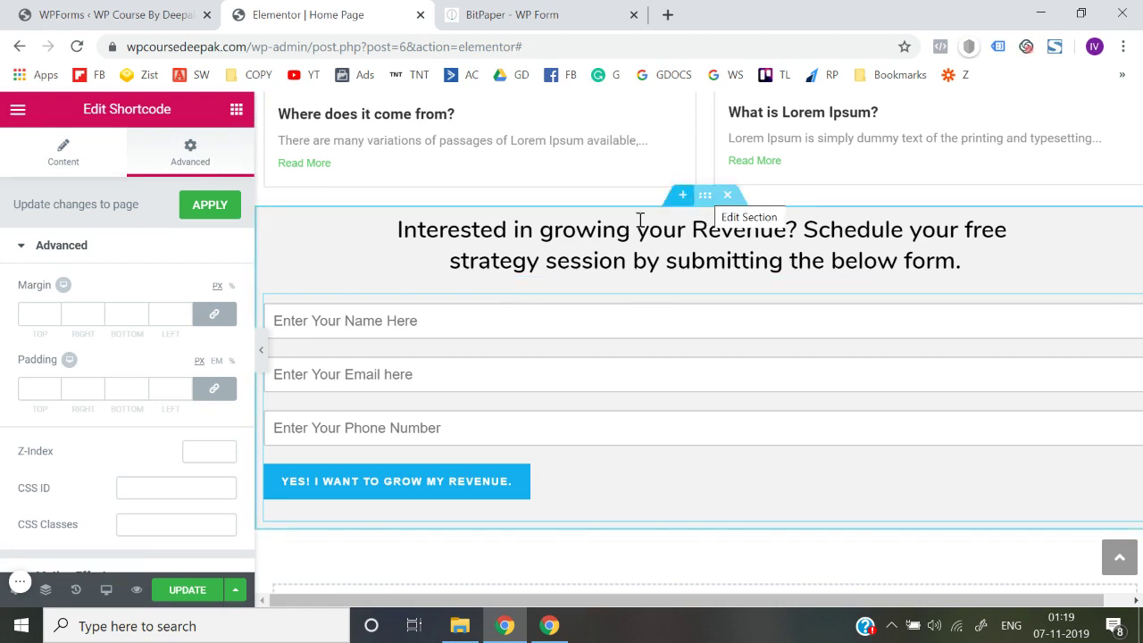
# Step: Set the heading-and-form section's content width to 900 and update the page
pyautogui.rightClick(705, 202)
pyautogui.click(717, 214)
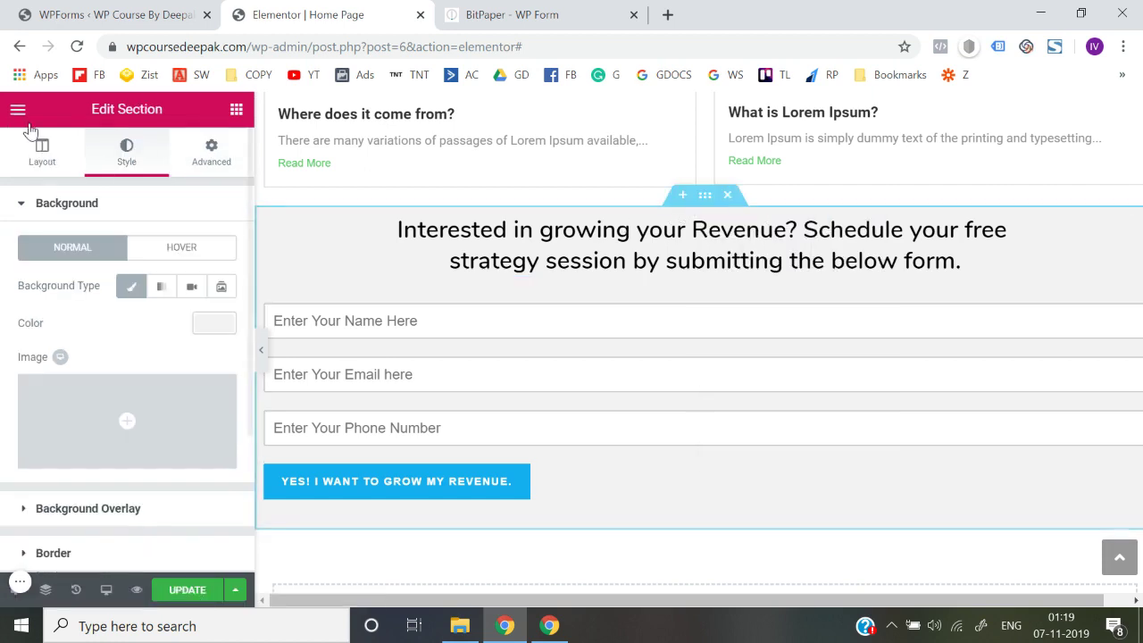
pyautogui.click(38, 159)
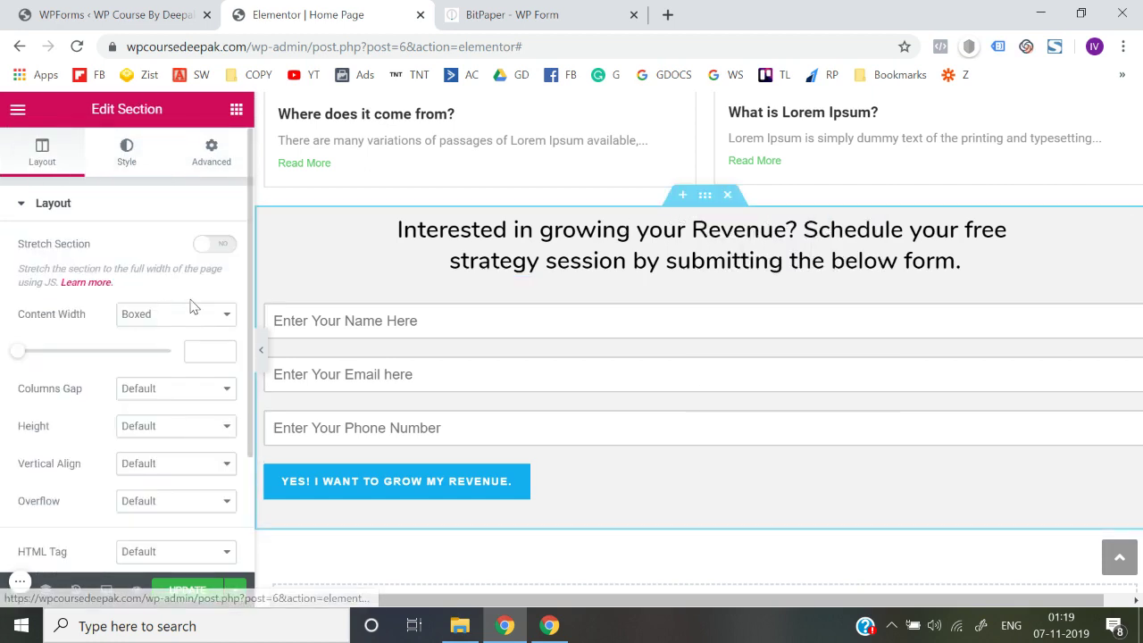
pyautogui.click(209, 353)
pyautogui.write('900')
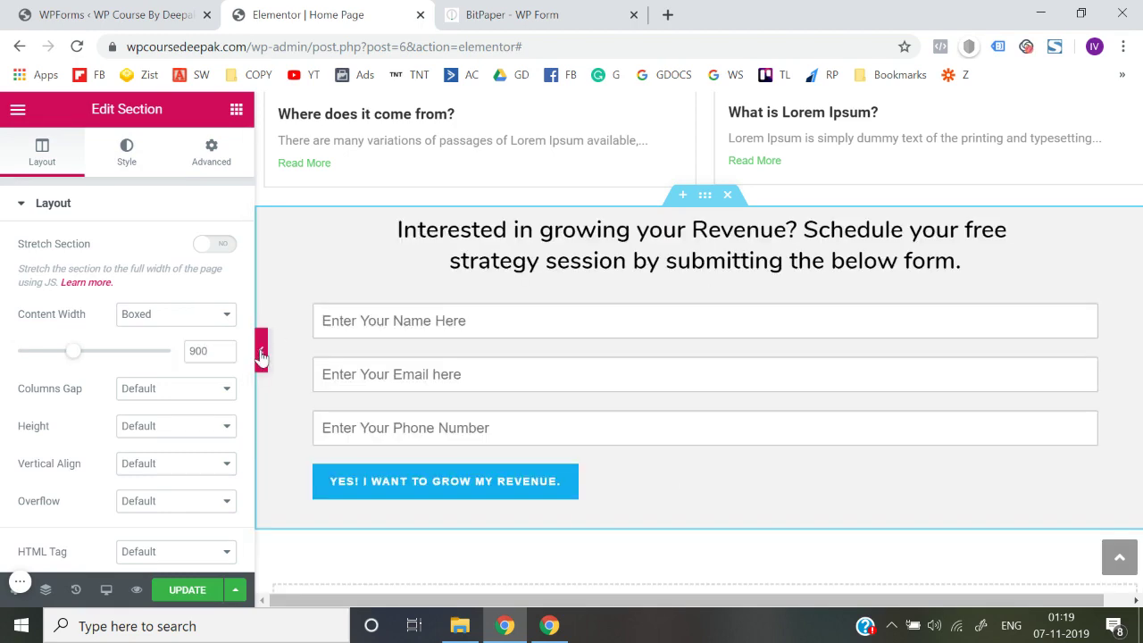
pyautogui.click(259, 349)
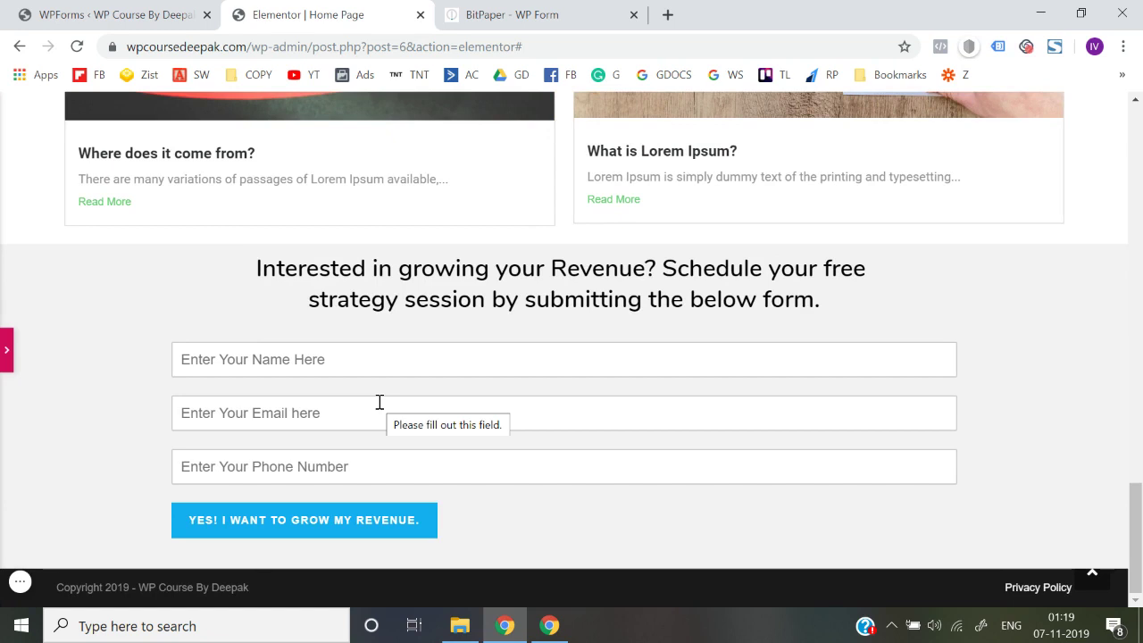
pyautogui.click(10, 357)
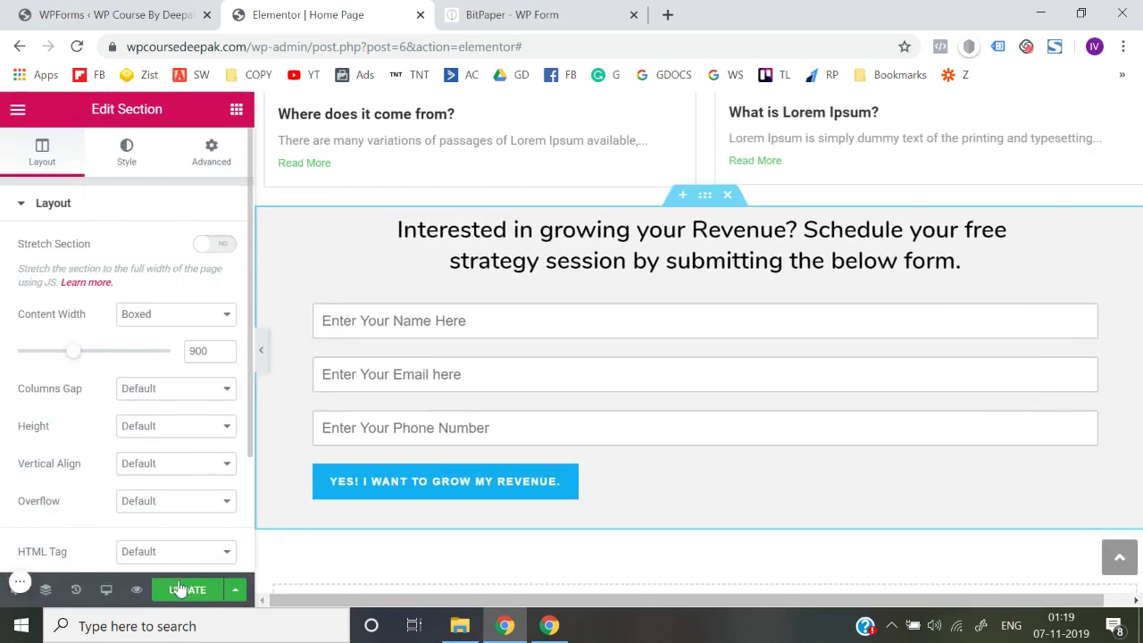
pyautogui.click(198, 595)
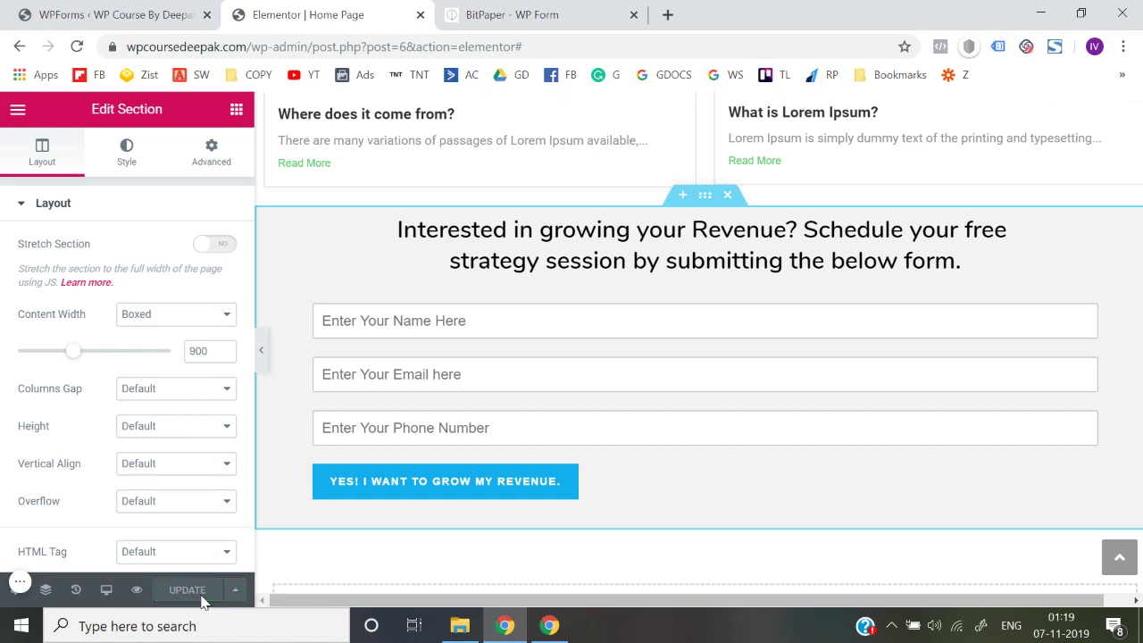
# Step: Exit Elementor to the WordPress dashboard and open the live site in a new tab
pyautogui.click(18, 109)
pyautogui.scroll(-1, 55, 399)
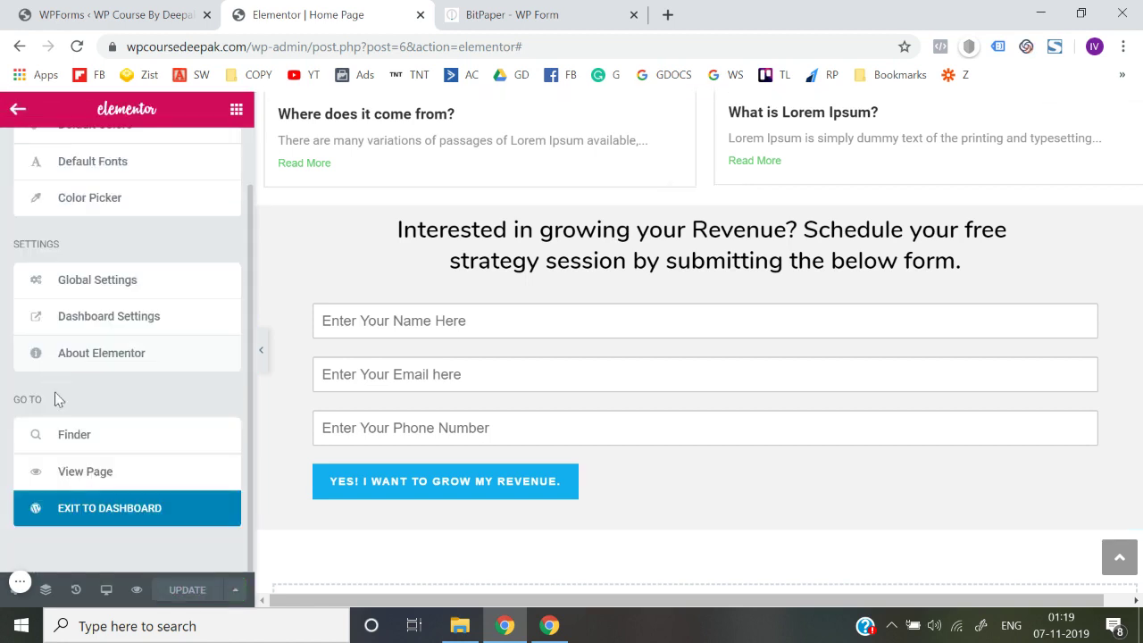
pyautogui.click(110, 518)
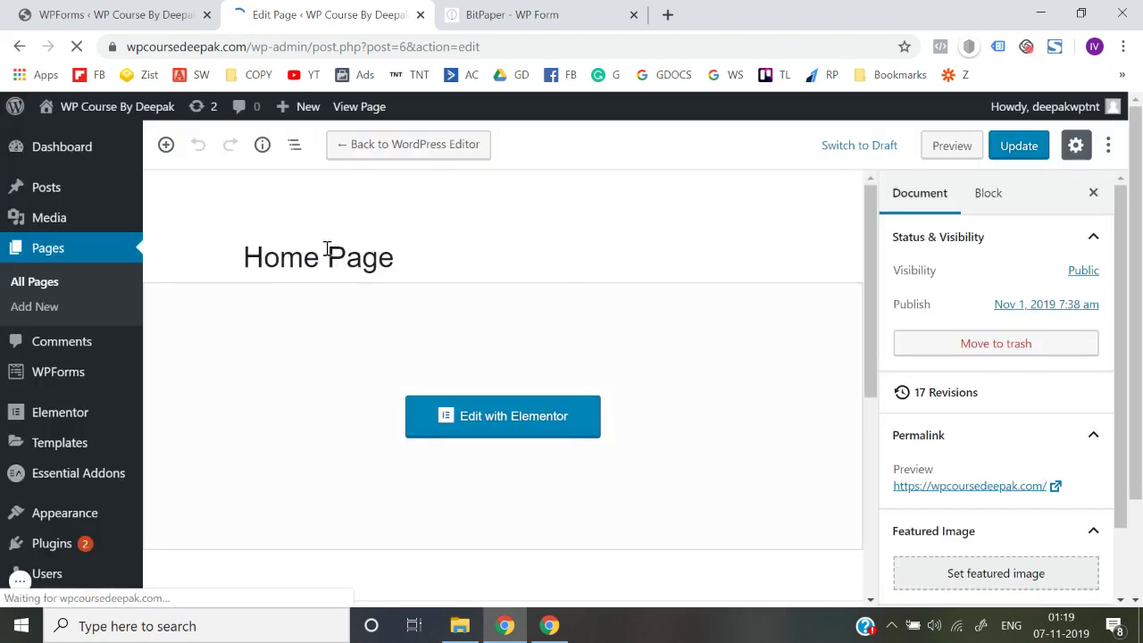
pyautogui.moveTo(104, 109)
pyautogui.rightClick(59, 141)
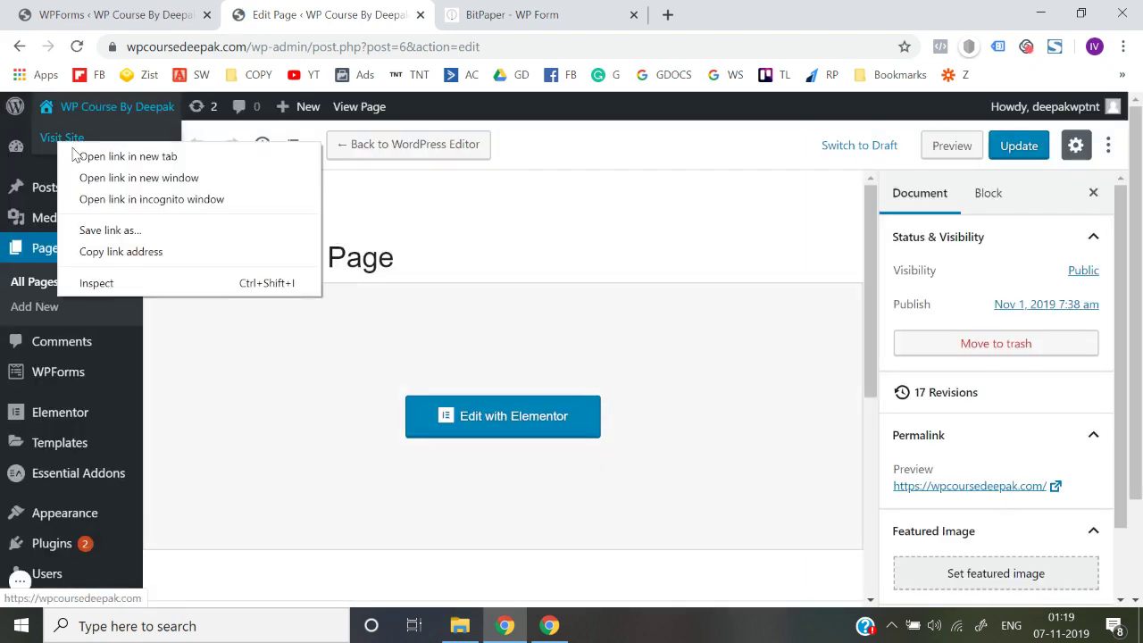
pyautogui.click(95, 157)
pyautogui.click(540, 9)
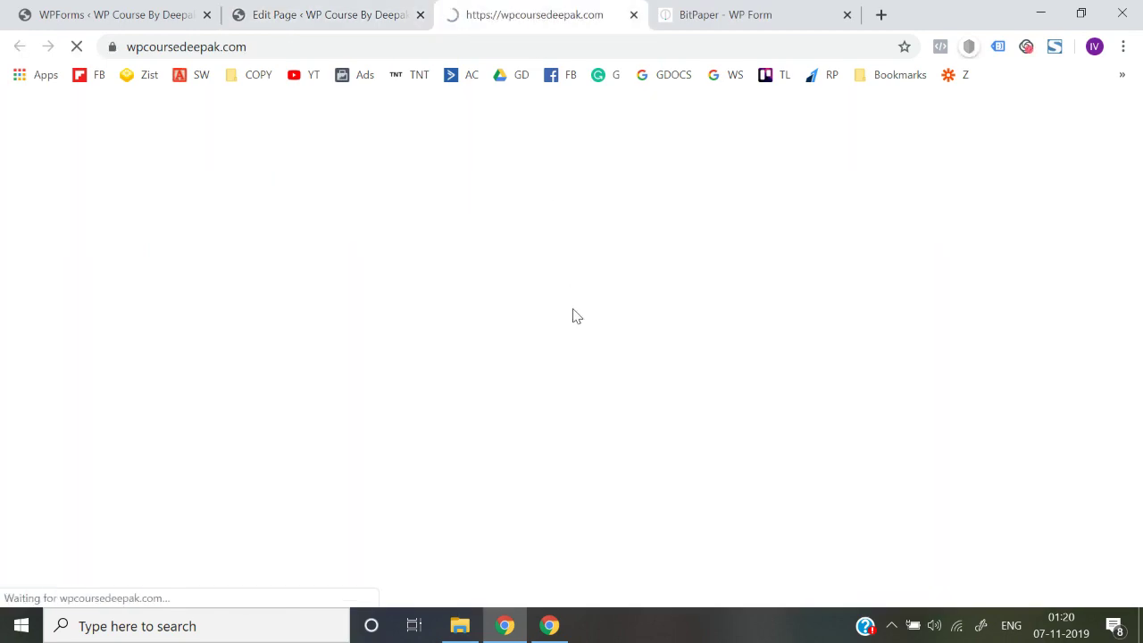
# Step: Fill the homepage lead form with a test name, e-mail and phone number, then submit it
pyautogui.scroll(-15, 574, 317)
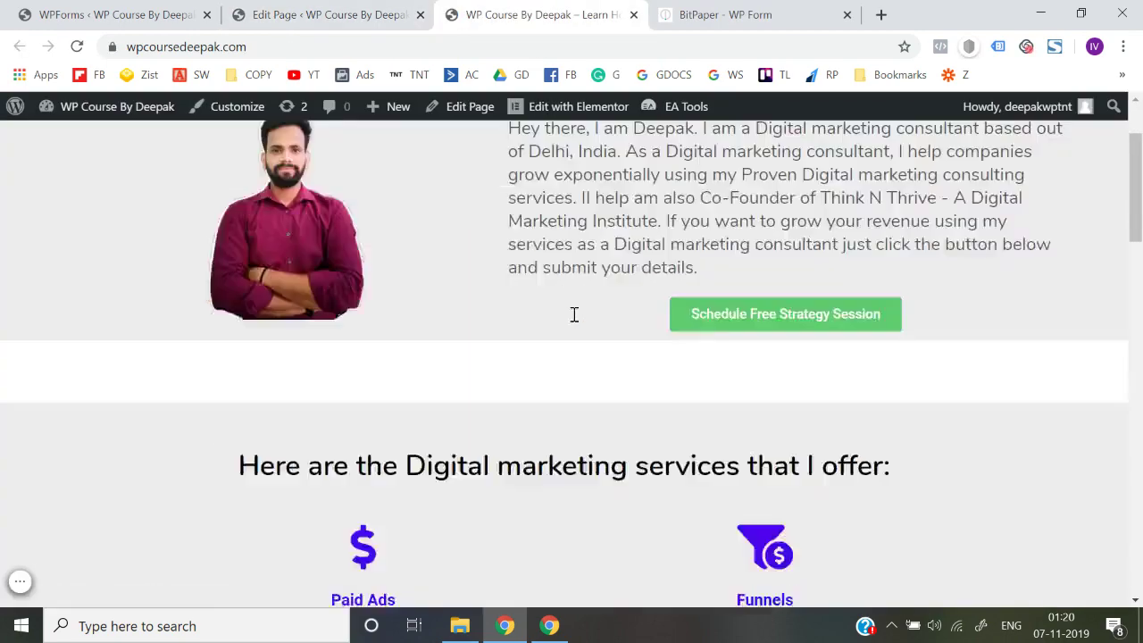
pyautogui.scroll(-1, 574, 315)
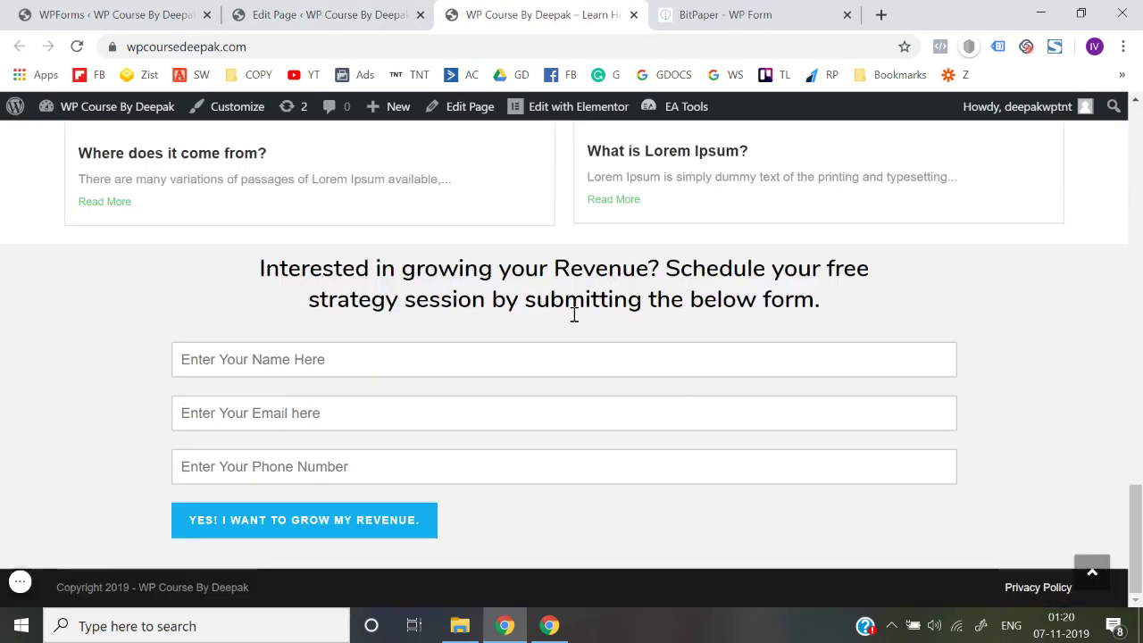
pyautogui.click(520, 362)
pyautogui.write('abc')
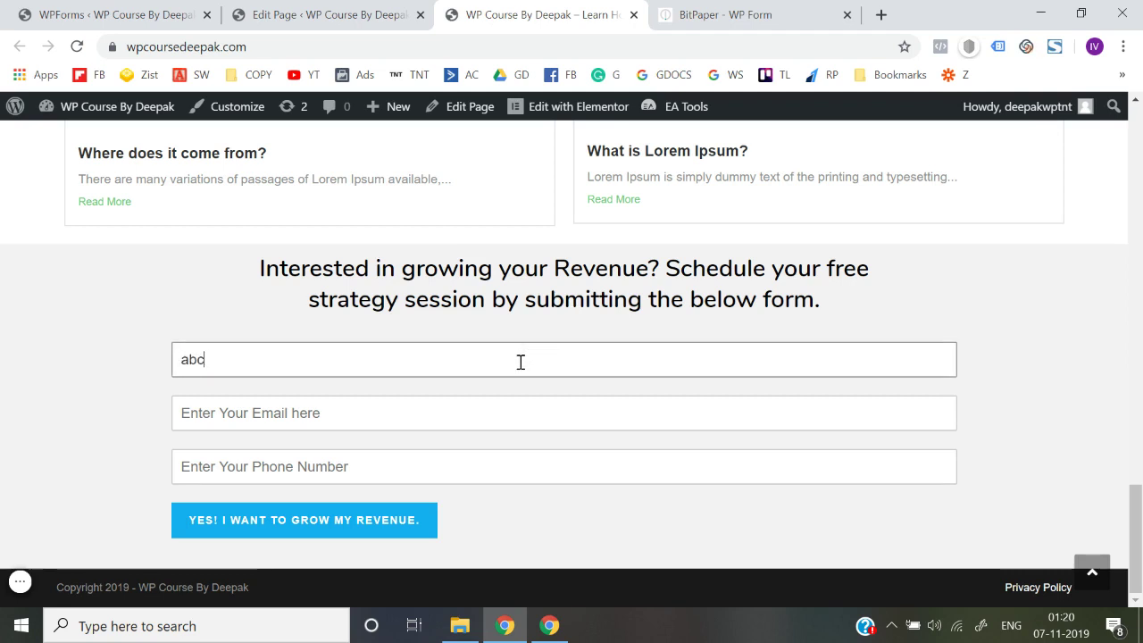
pyautogui.write('@gmail')
pyautogui.hotkey('ctrl', 'a')
pyautogui.press('BackSpace')
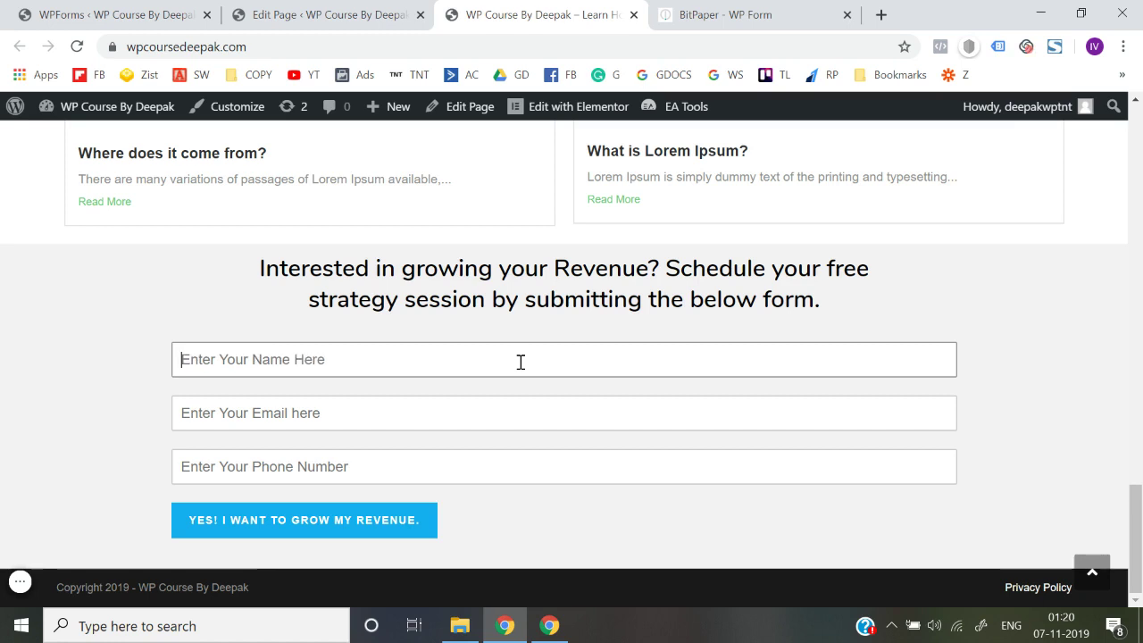
pyautogui.write('abc')
pyautogui.press('Tab')
pyautogui.write('a')
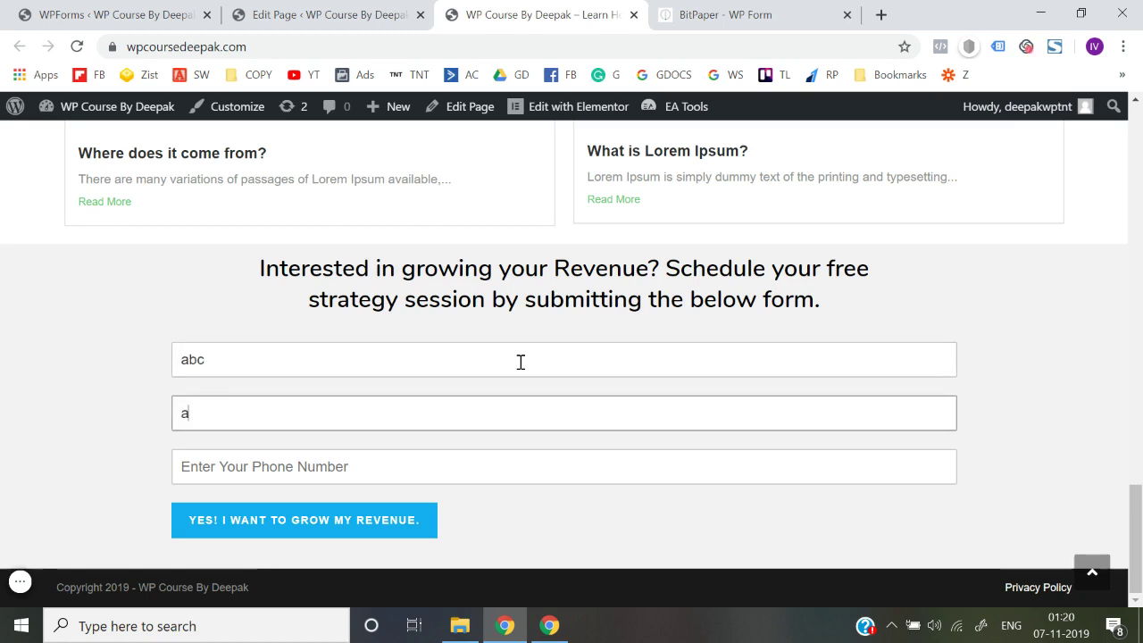
pyautogui.write('bc@gmail.com')
pyautogui.press('Tab')
pyautogui.write('1')
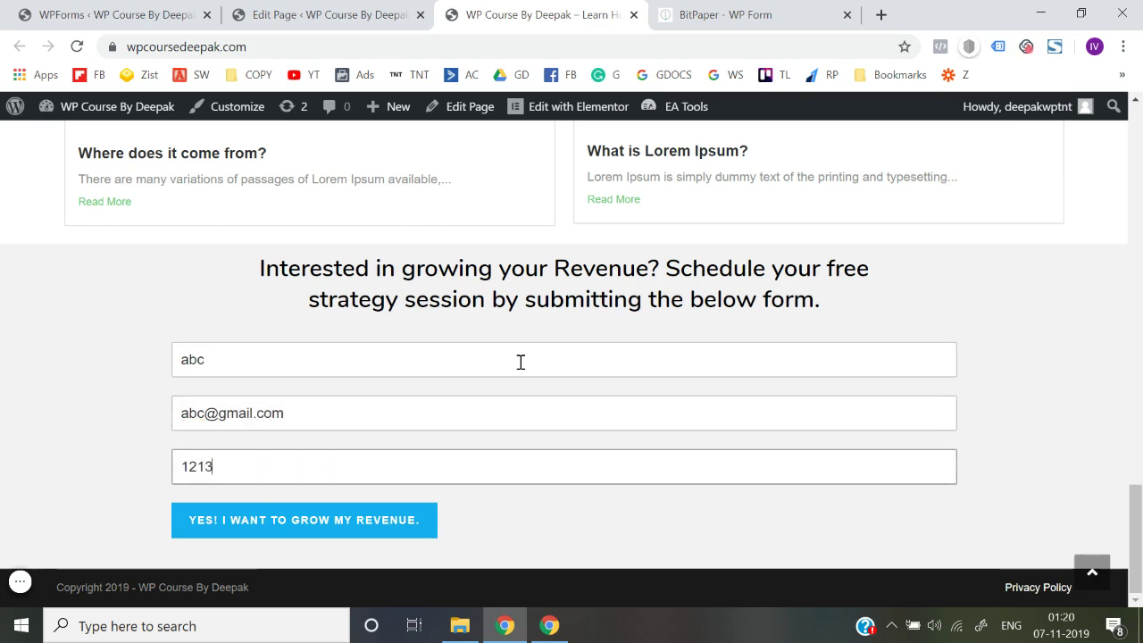
pyautogui.write('21323232')
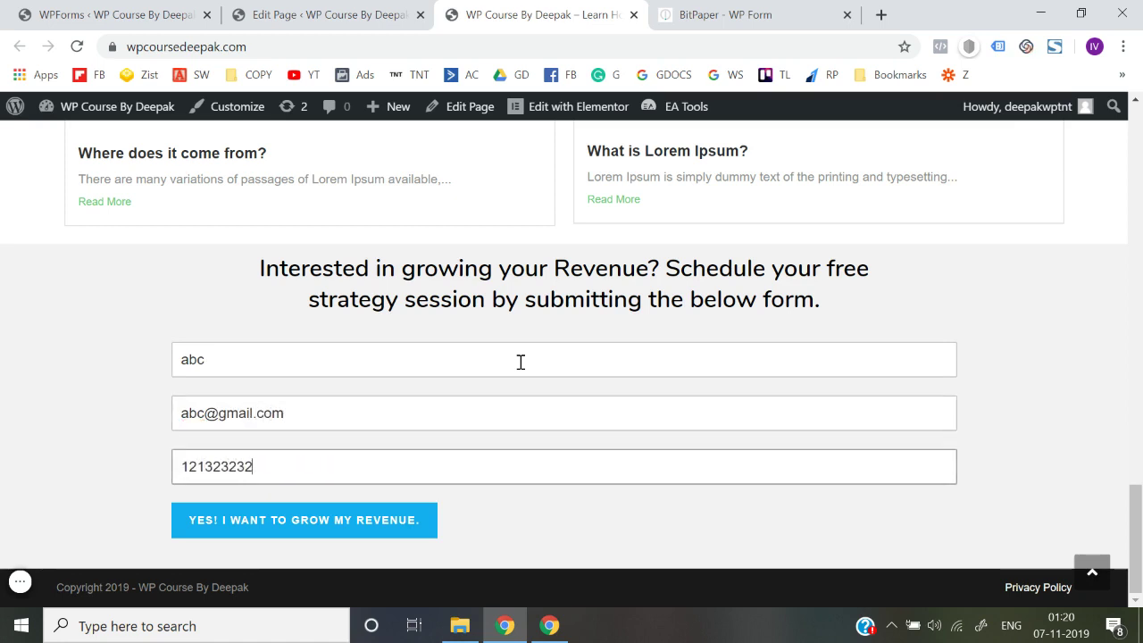
pyautogui.click(345, 522)
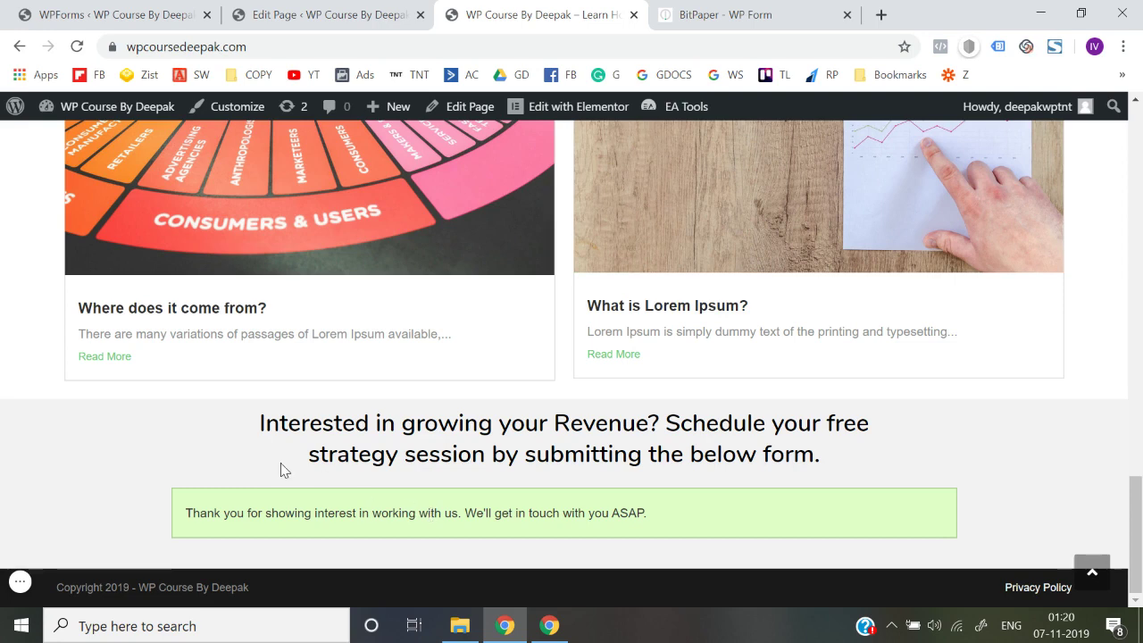
# Step: Reload the homepage fresh from the address bar so the form shows empty fields
pyautogui.press('F5')
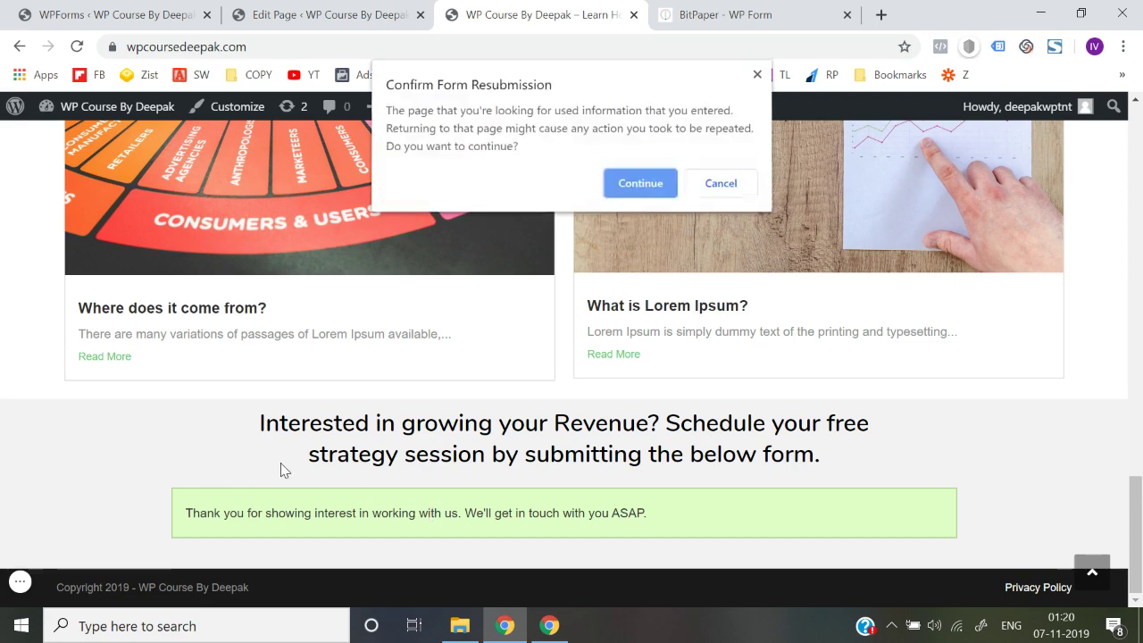
pyautogui.click(638, 182)
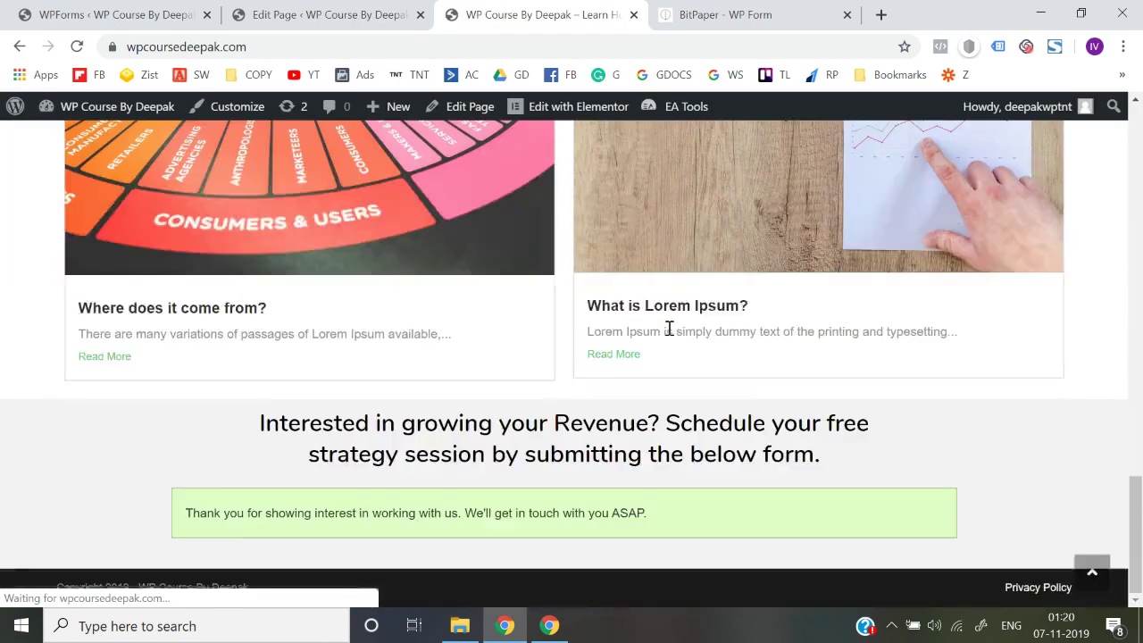
pyautogui.click(464, 48)
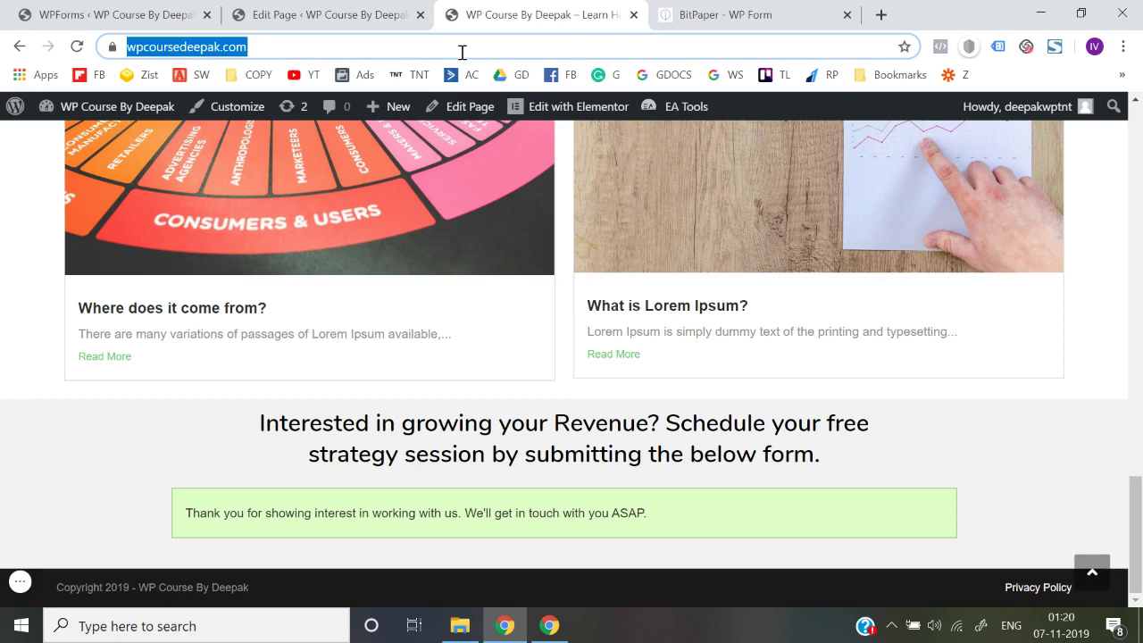
pyautogui.press('Return')
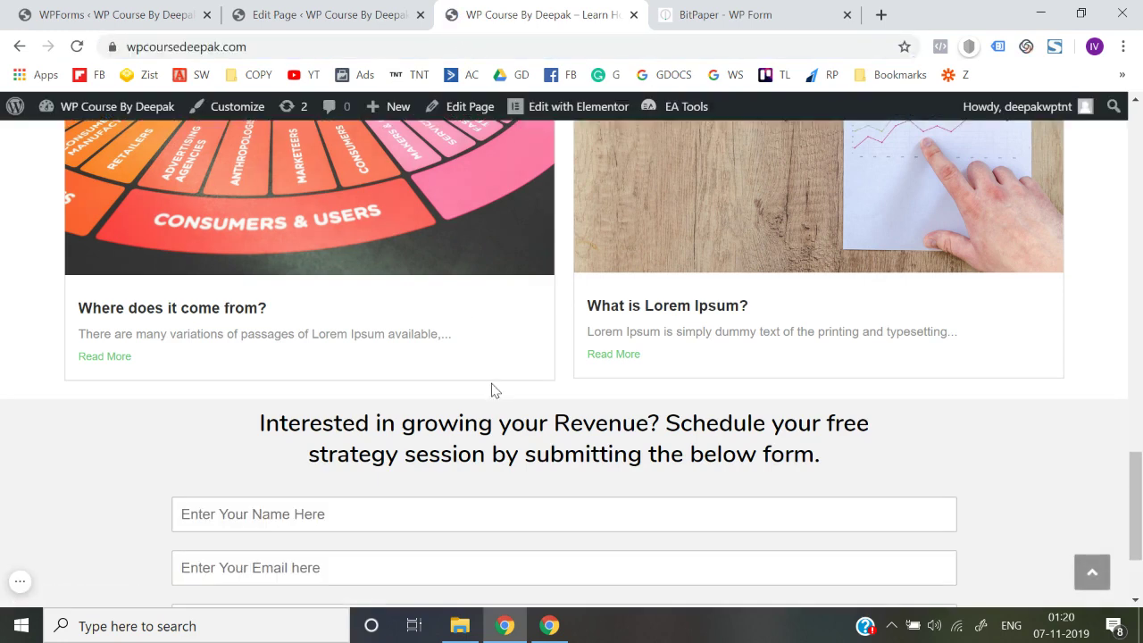
# Step: Test the Schedule Free Strategy Session hero button repeatedly from the top of the page
pyautogui.scroll(-2, 491, 387)
pyautogui.scroll(10, 491, 387)
pyautogui.scroll(3, 493, 388)
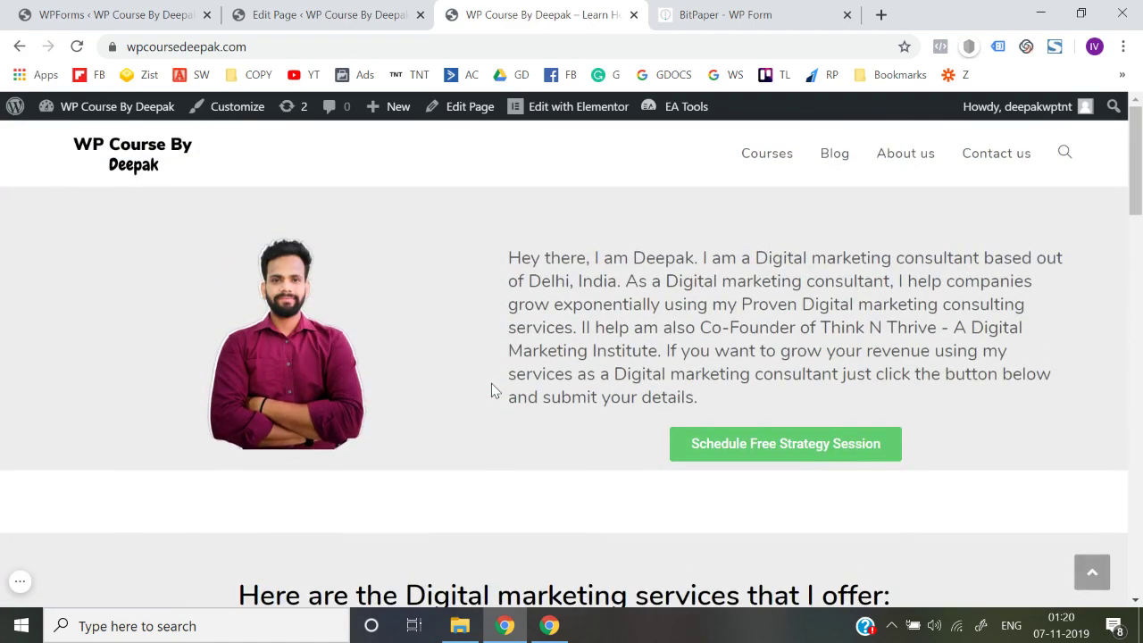
pyautogui.scroll(-1, 493, 387)
pyautogui.click(767, 403)
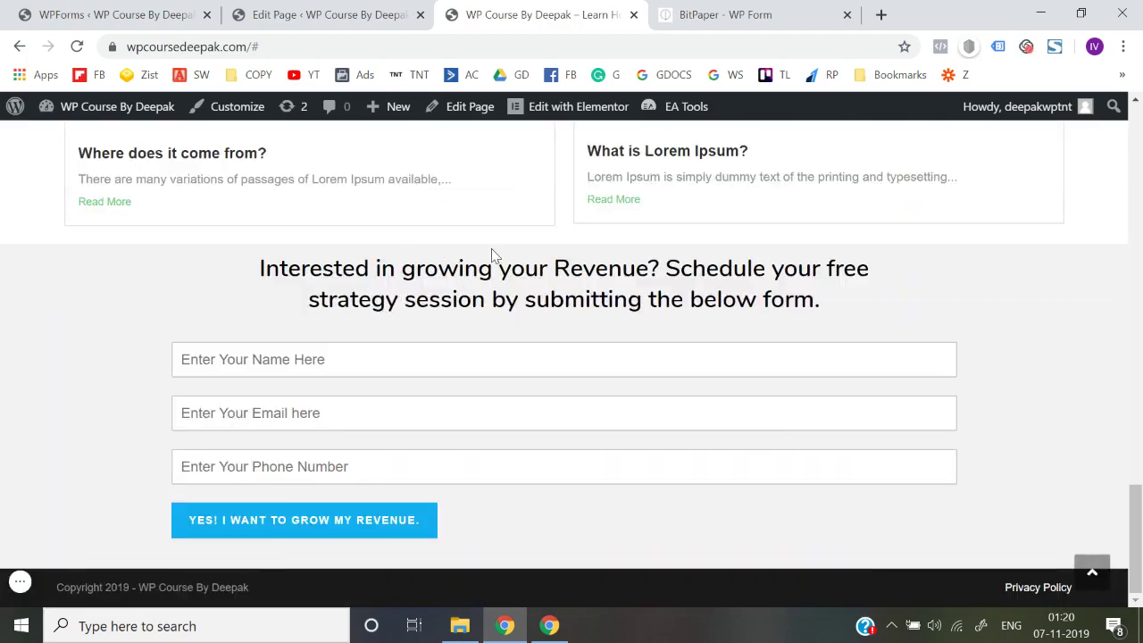
pyautogui.scroll(15, 444, 395)
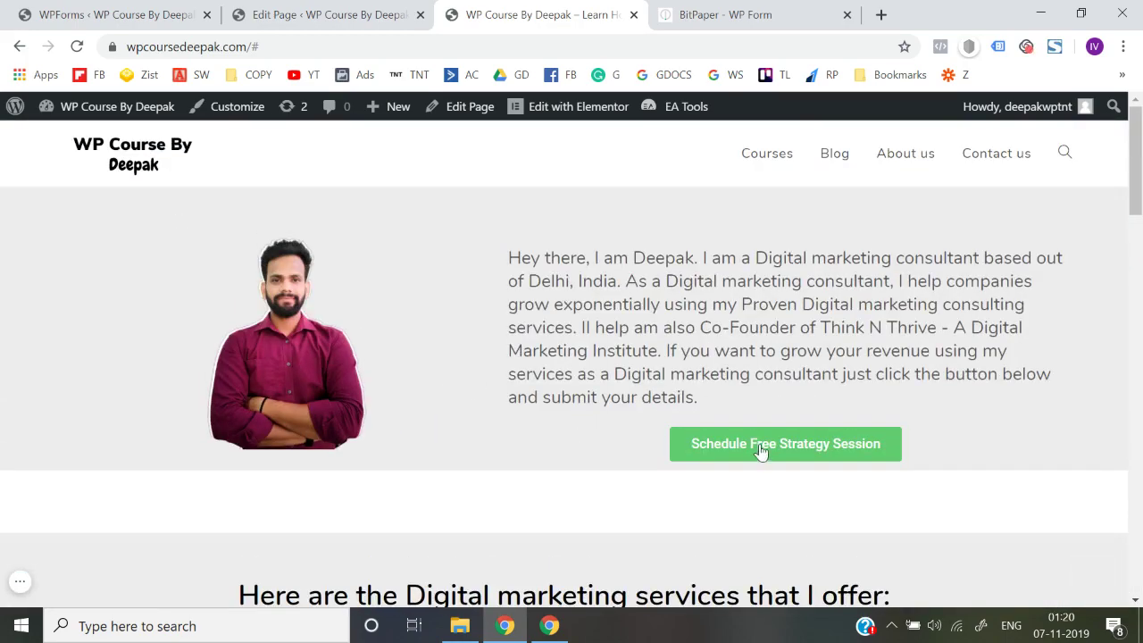
pyautogui.click(760, 450)
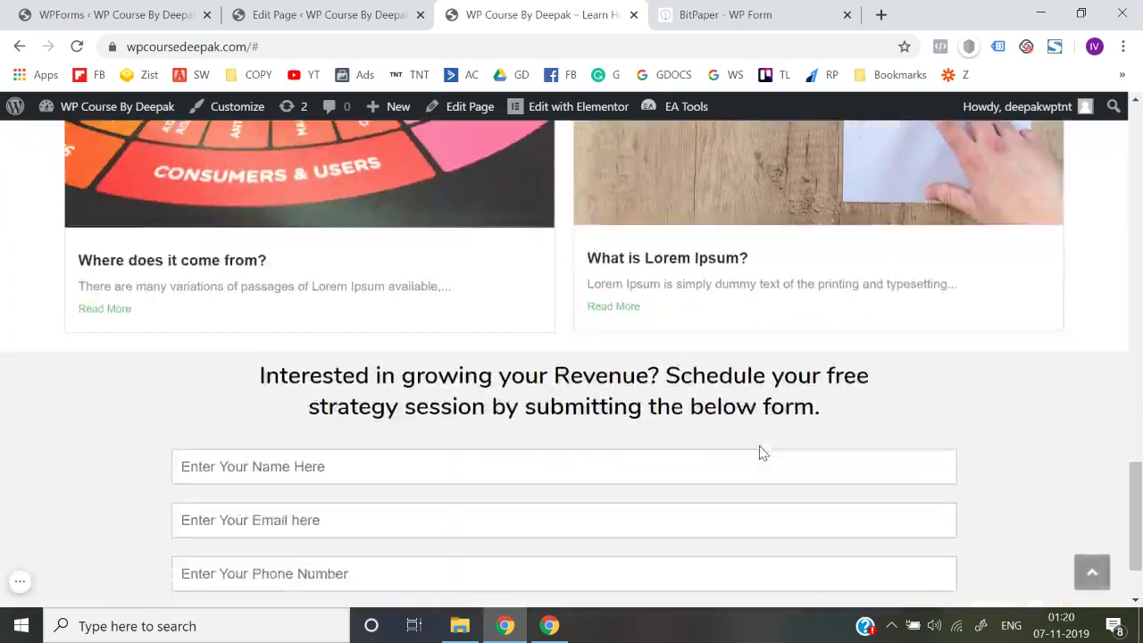
pyautogui.scroll(15, 759, 453)
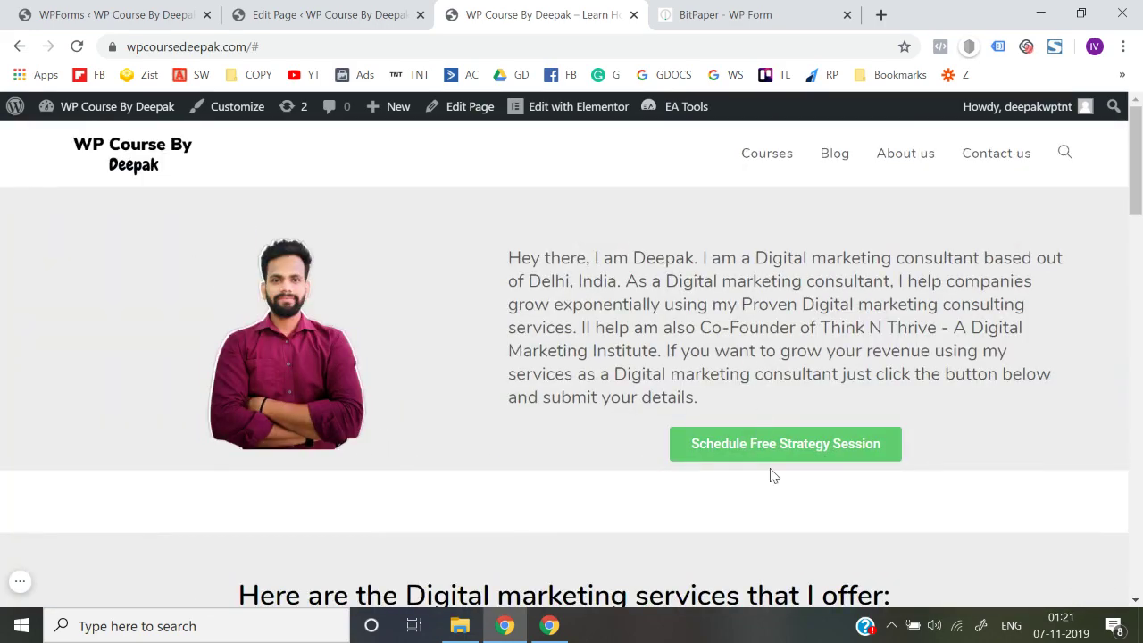
pyautogui.click(776, 450)
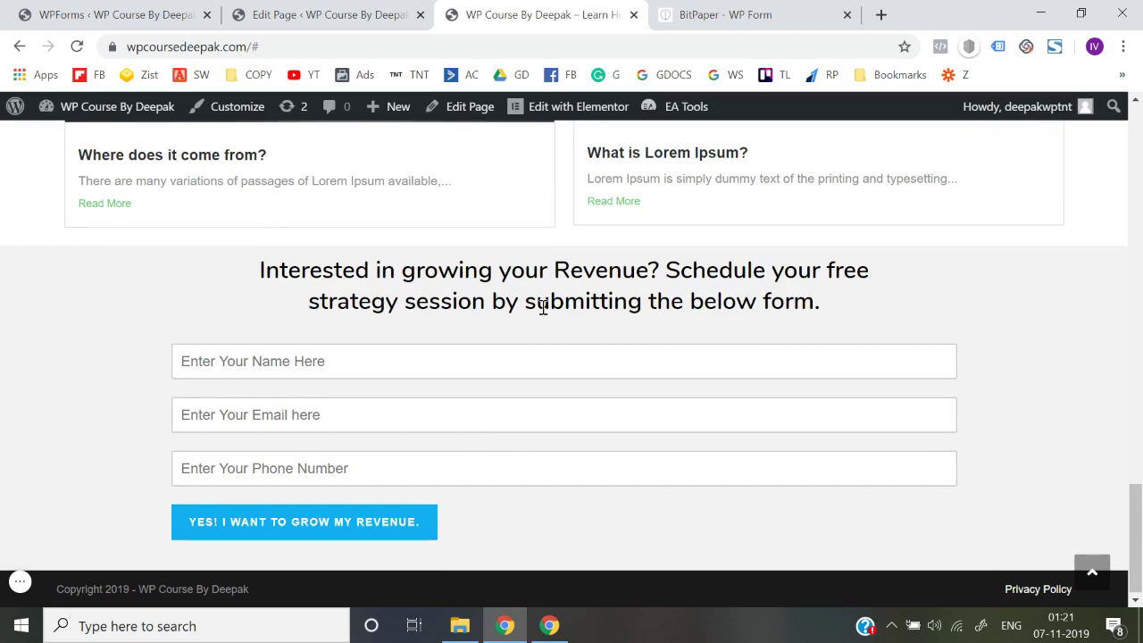
# Step: Reopen the homepage in Elementor and select the lead-form section
pyautogui.click(582, 112)
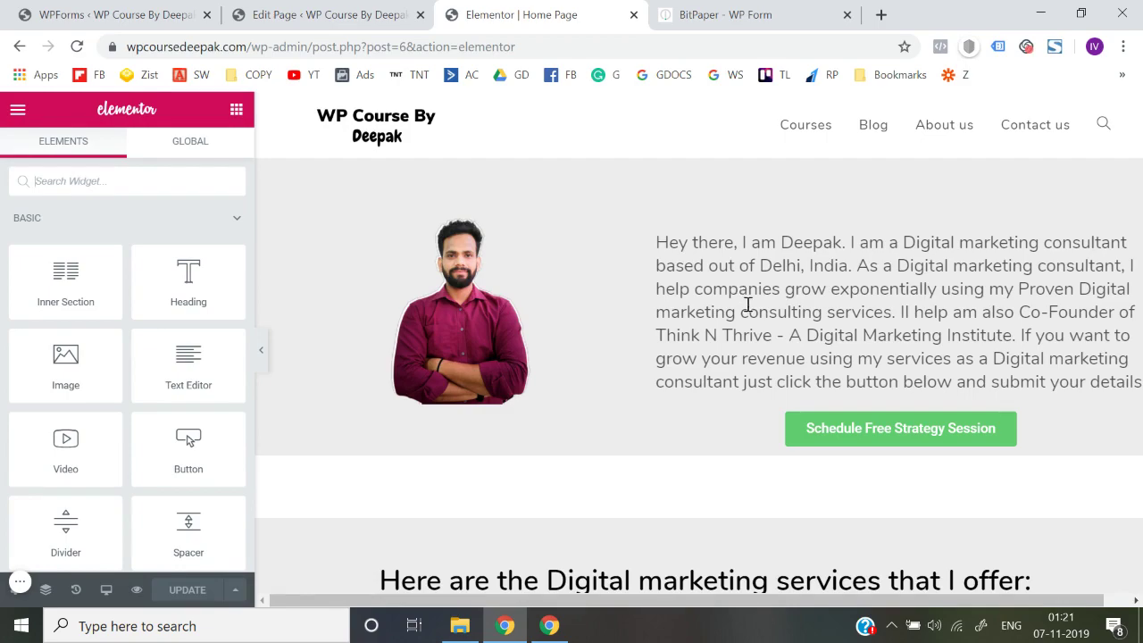
pyautogui.scroll(-14, 741, 292)
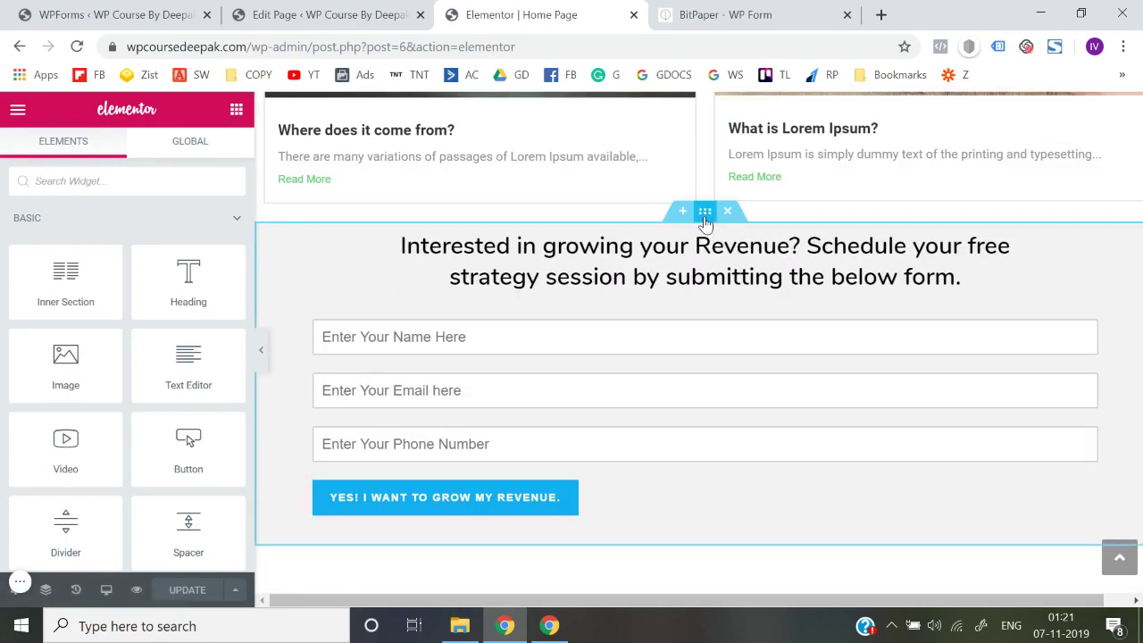
pyautogui.click(704, 212)
pyautogui.scroll(-2, 136, 352)
pyautogui.scroll(3, 136, 353)
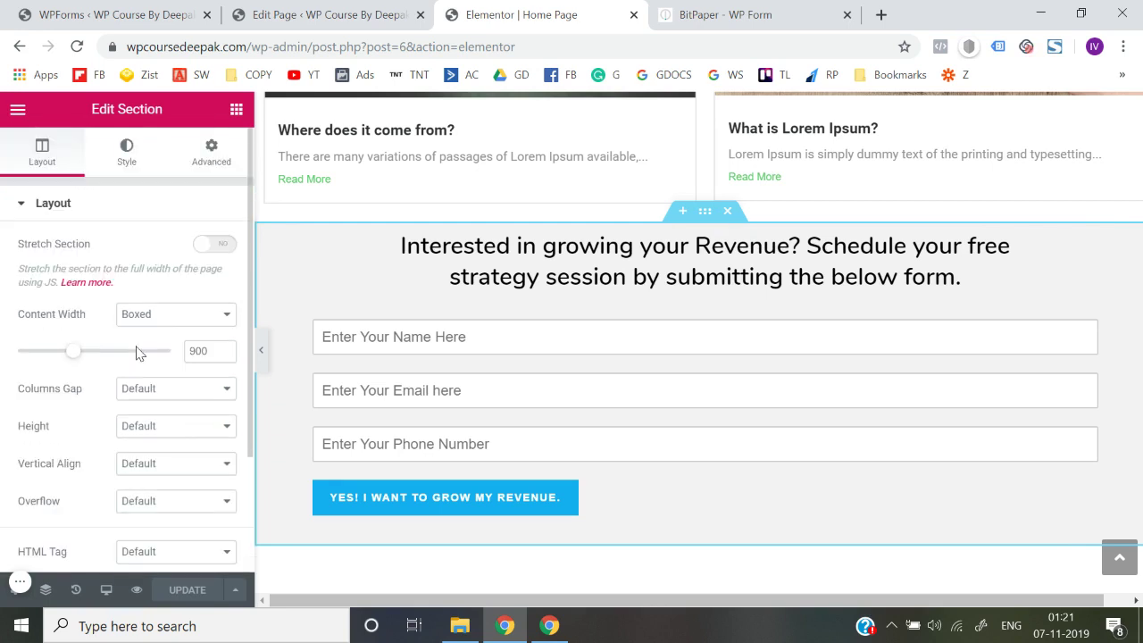
# Step: Enter 'wpformsbottom' as the section's CSS ID under Advanced settings
pyautogui.click(214, 170)
pyautogui.scroll(-2, 74, 411)
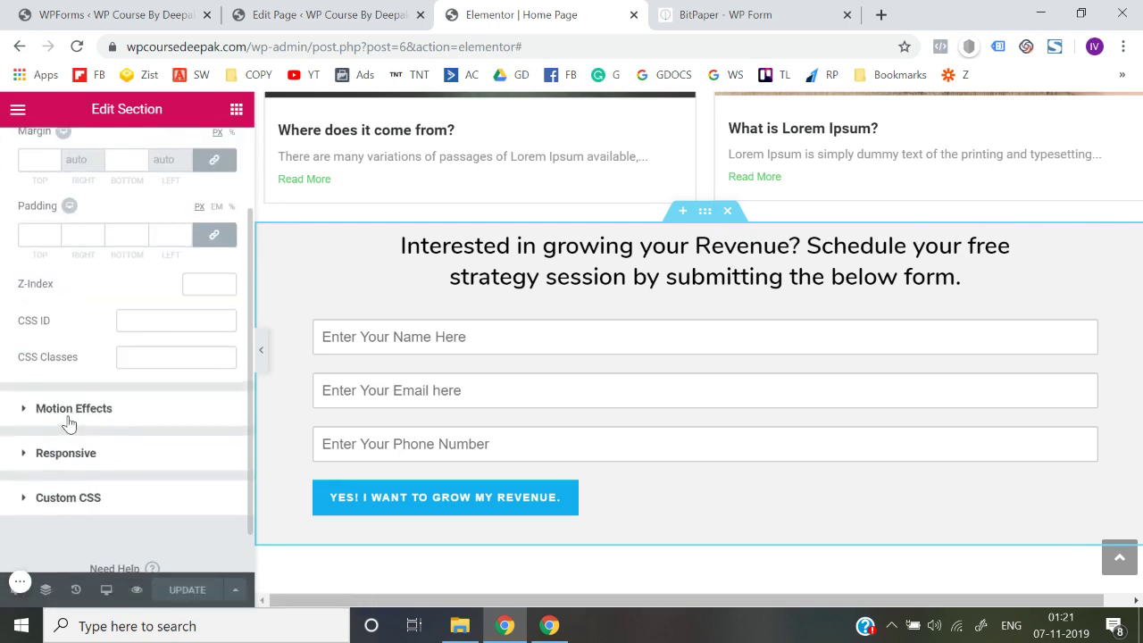
pyautogui.click(151, 319)
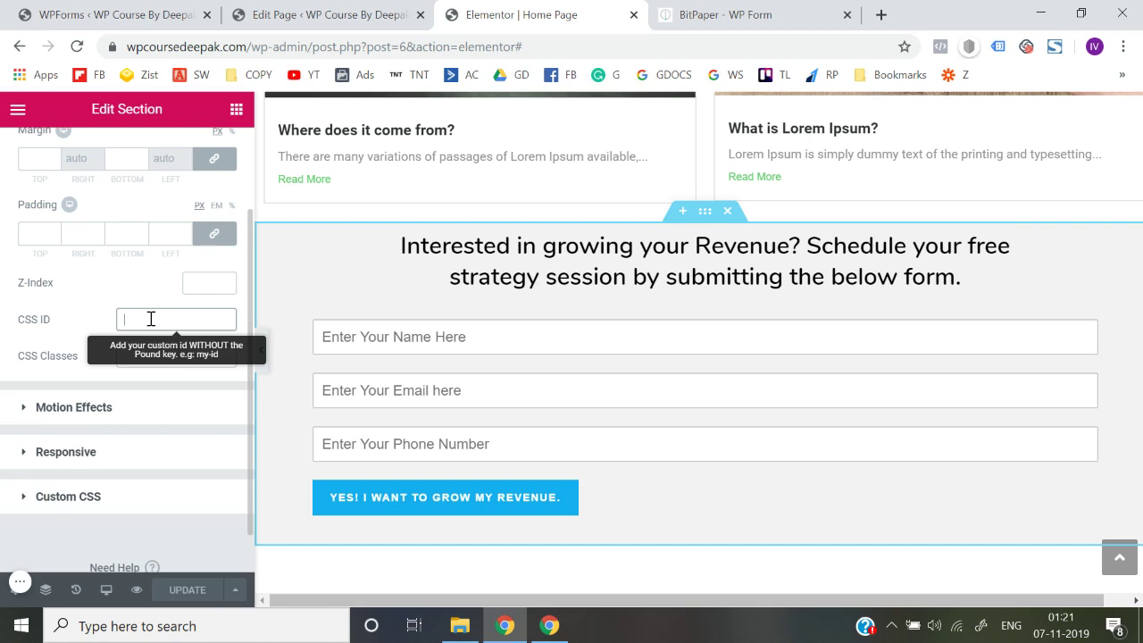
pyautogui.write('wpforms-bottom')
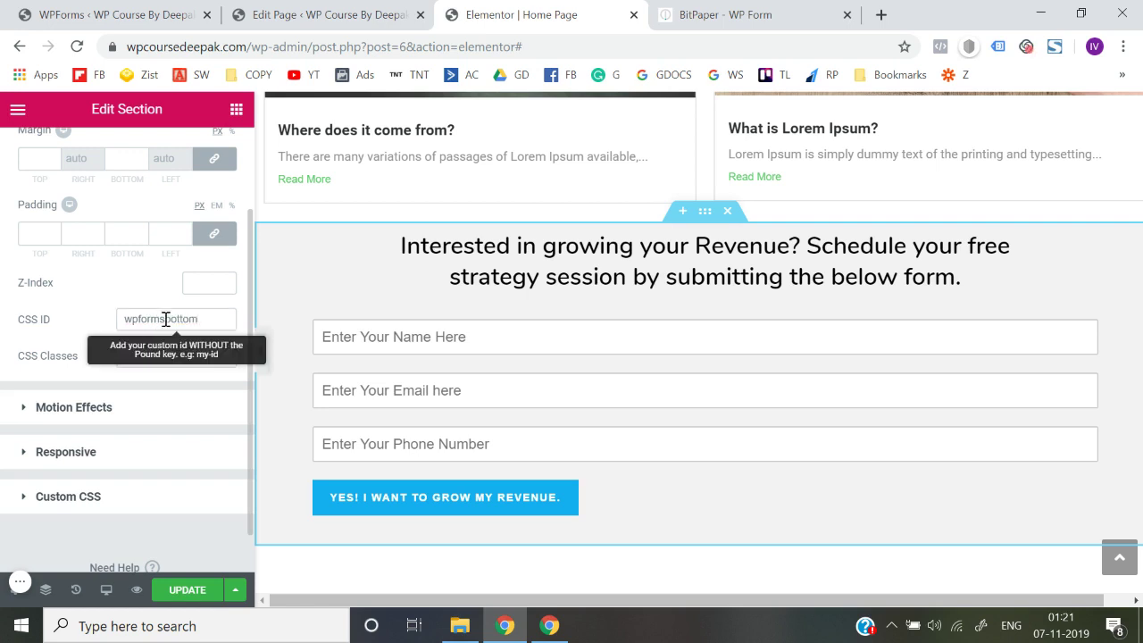
pyautogui.click(167, 319)
pyautogui.doubleClick(167, 318)
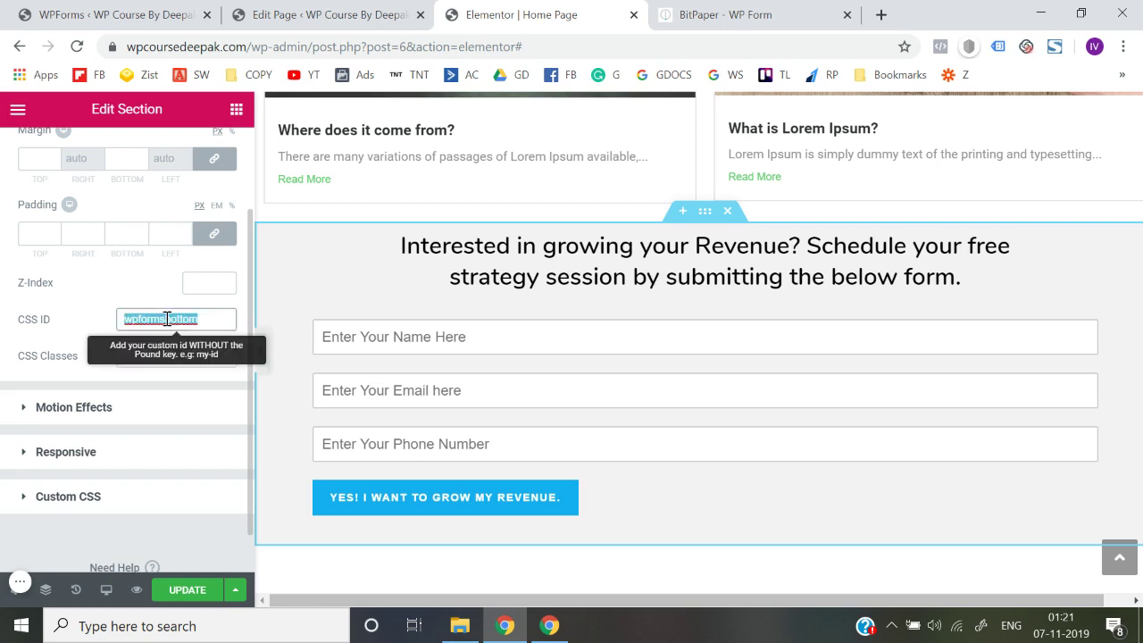
pyautogui.click(281, 323)
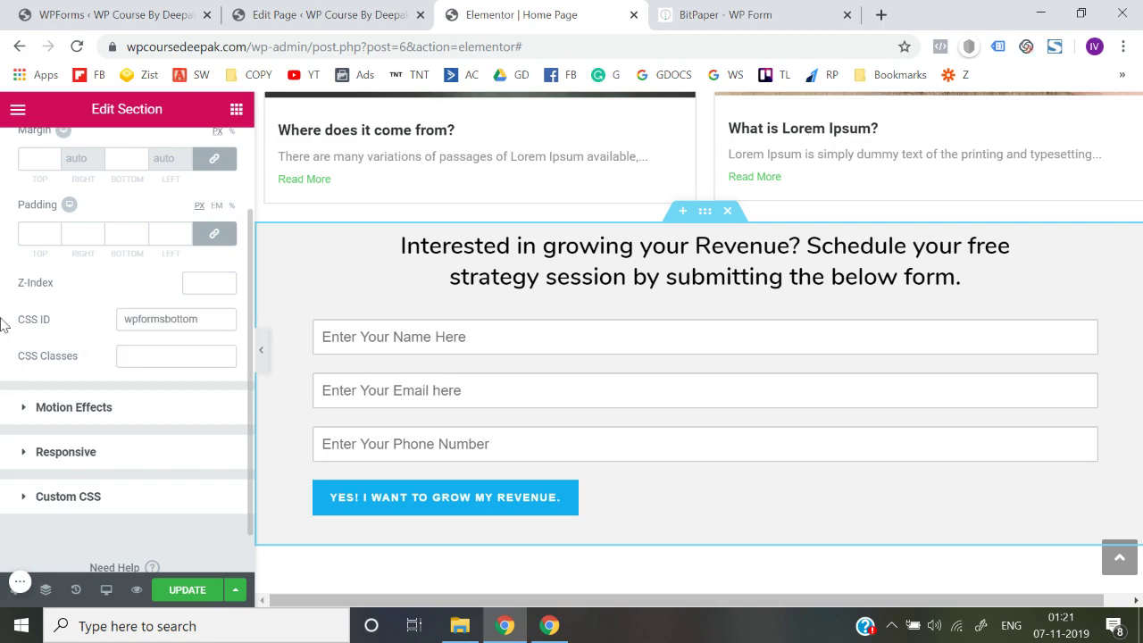
# Step: Paste #wpformsbottom into the Schedule Free Strategy Session button's Link field and update the page
pyautogui.scroll(10, 684, 318)
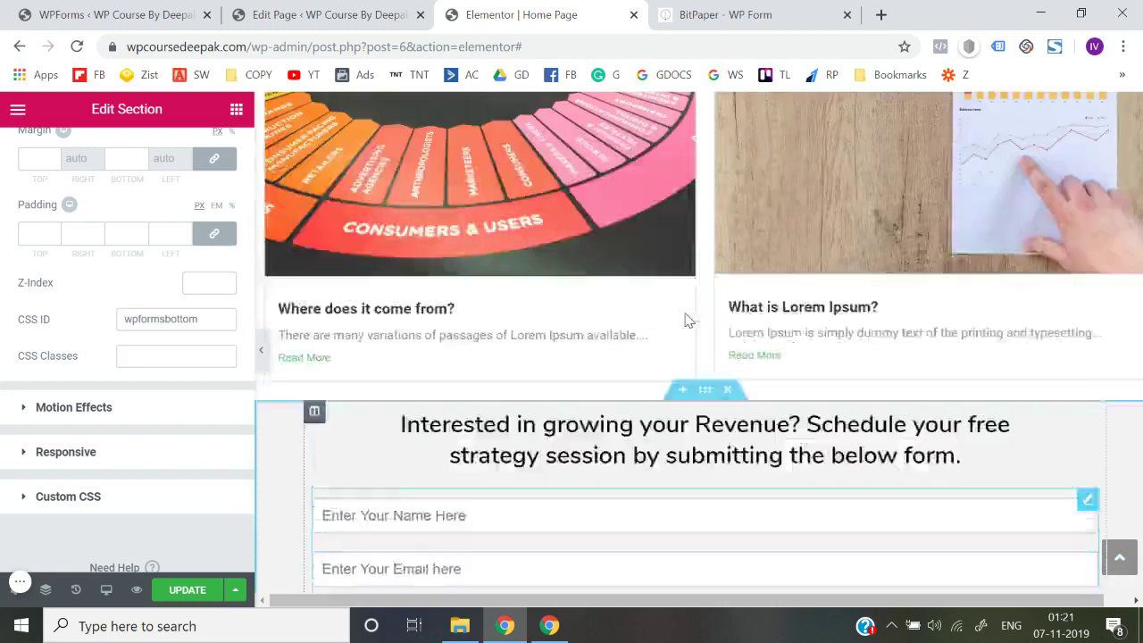
pyautogui.scroll(5, 683, 317)
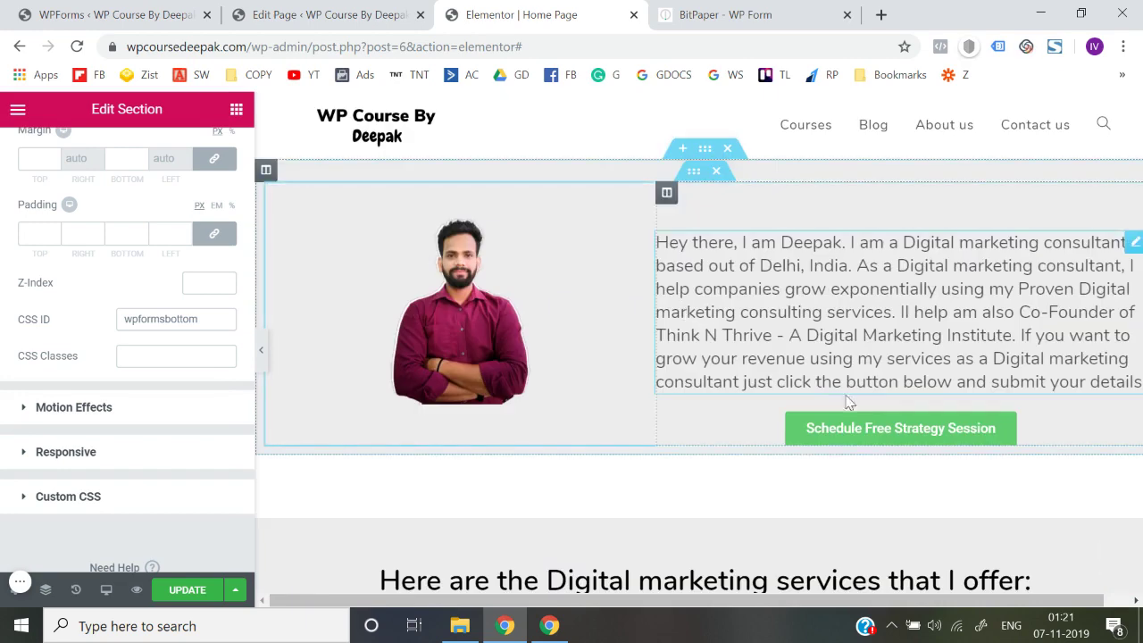
pyautogui.click(854, 439)
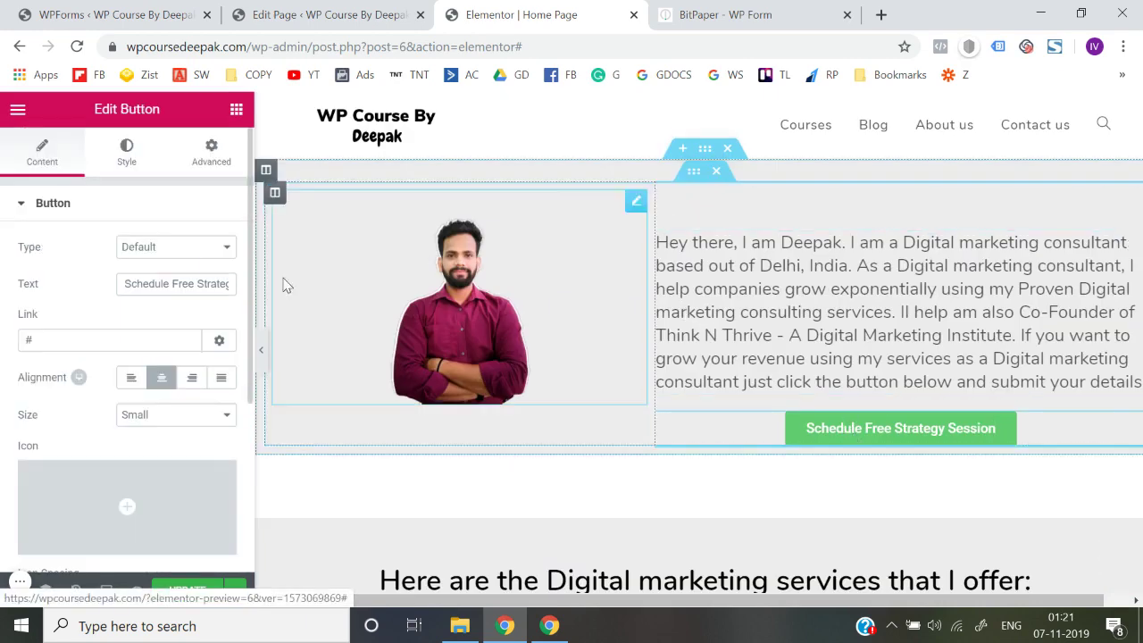
pyautogui.click(102, 339)
pyautogui.write('wpformsbottom')
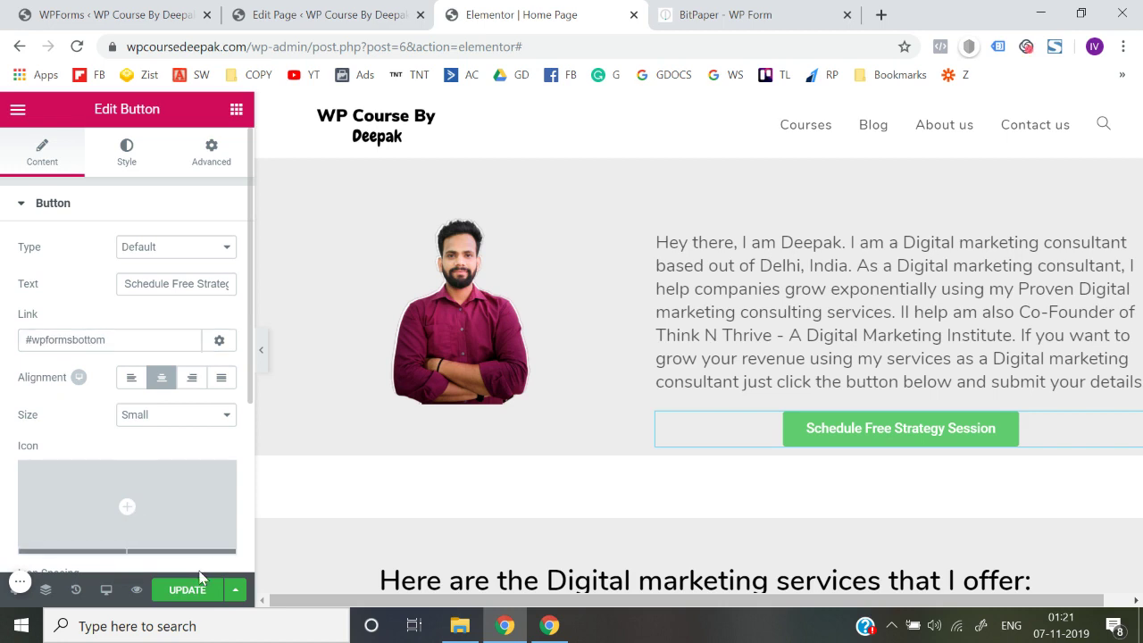
pyautogui.click(203, 598)
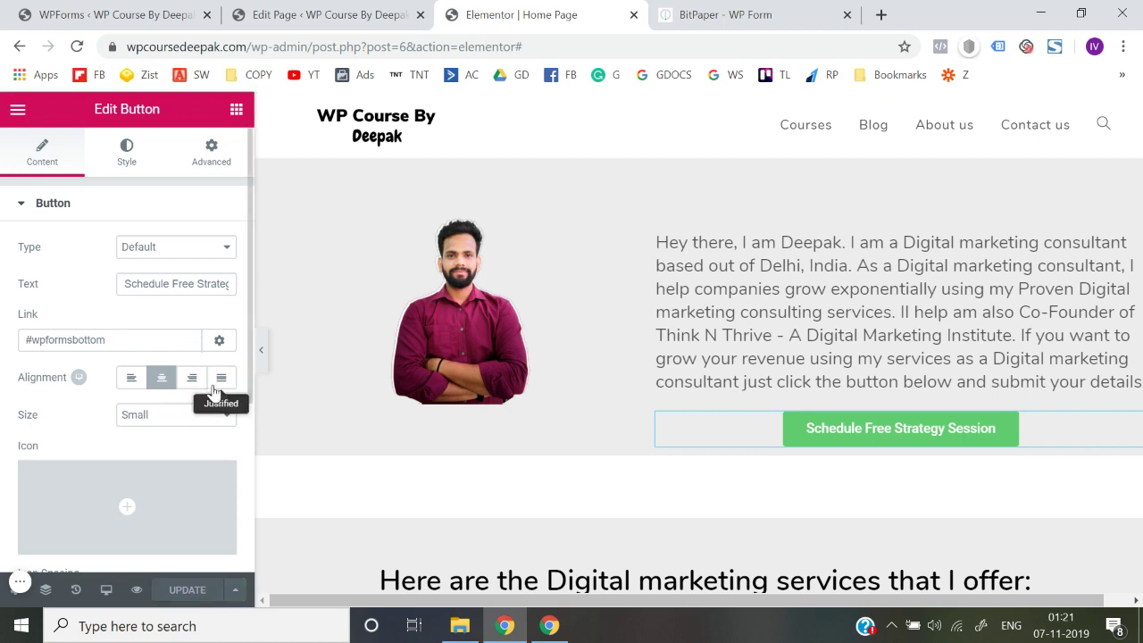
# Step: Preview the page and click the hero button to check that it jumps to the lead form
pyautogui.click(131, 596)
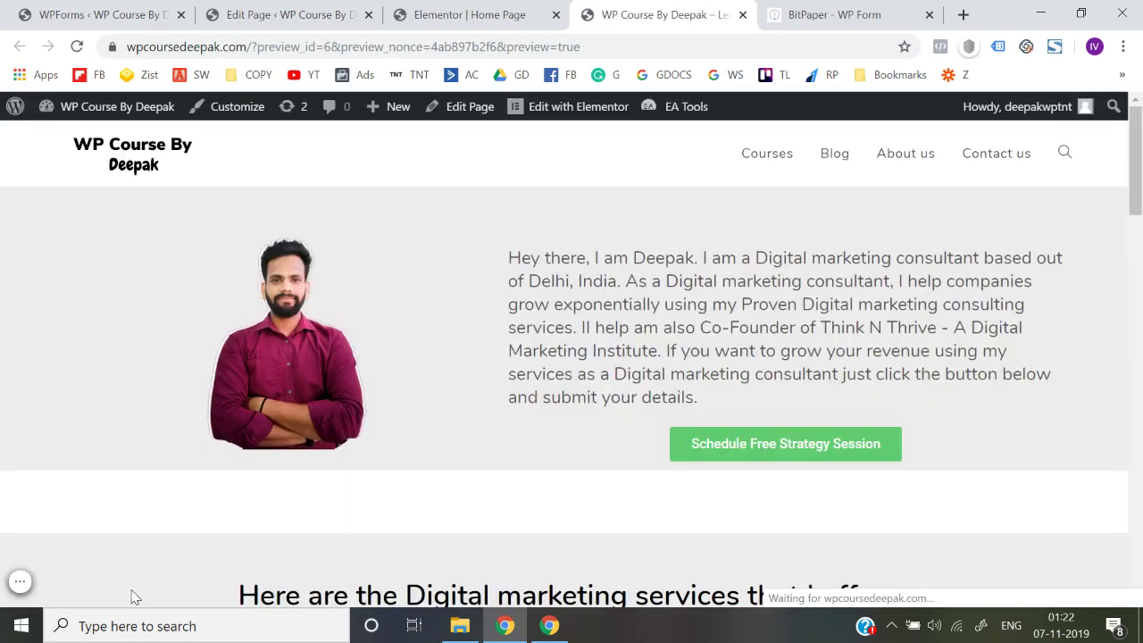
pyautogui.click(754, 447)
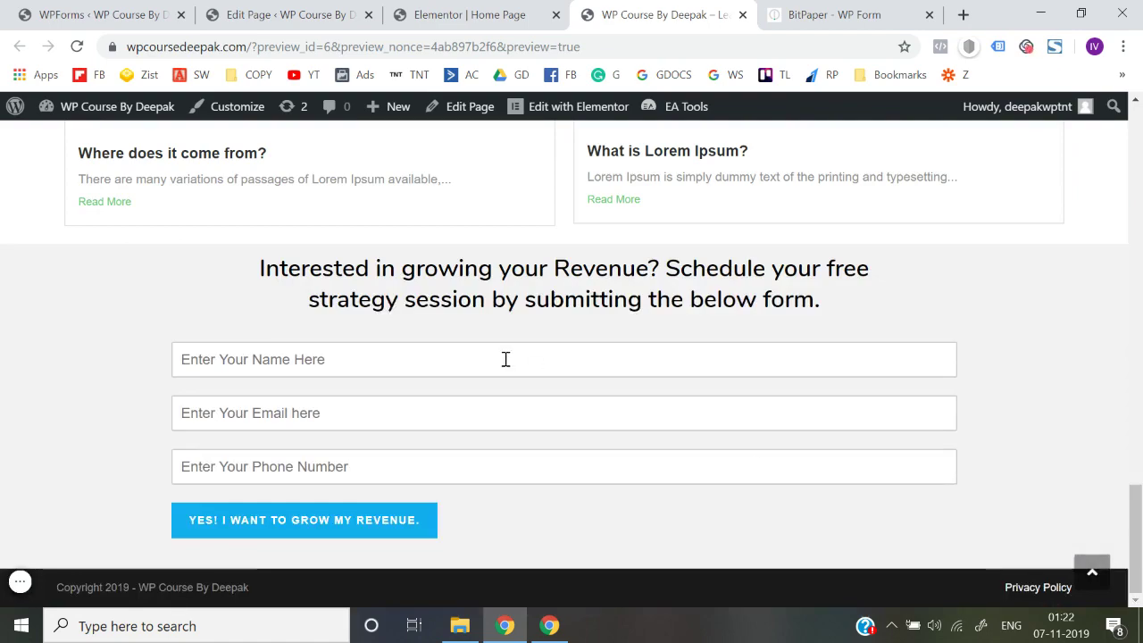
pyautogui.press('Home')
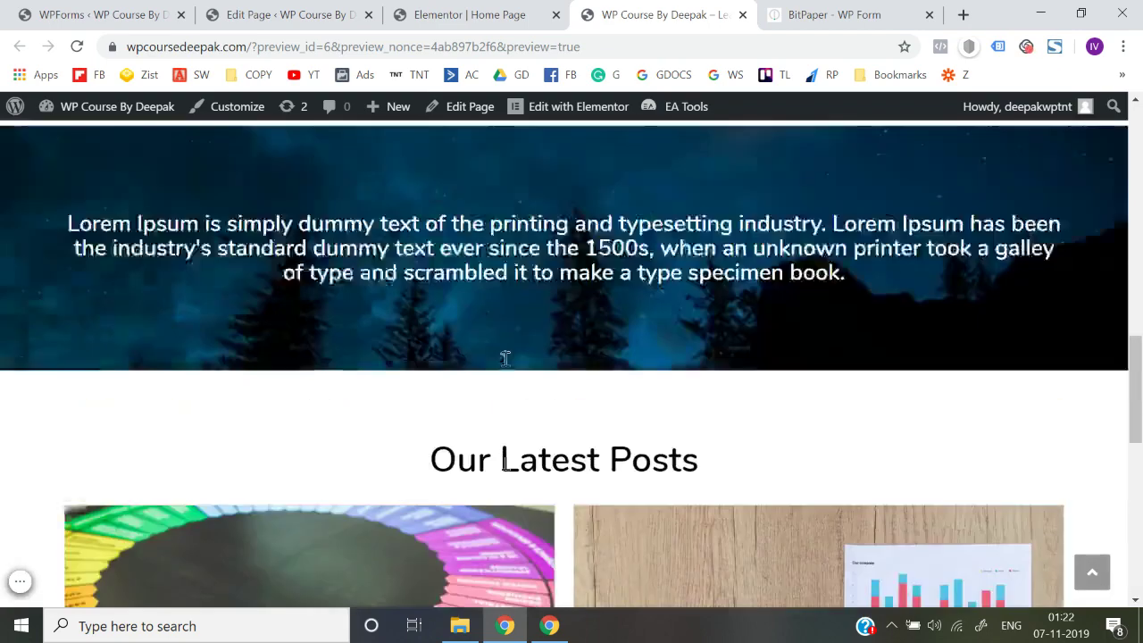
pyautogui.press('End')
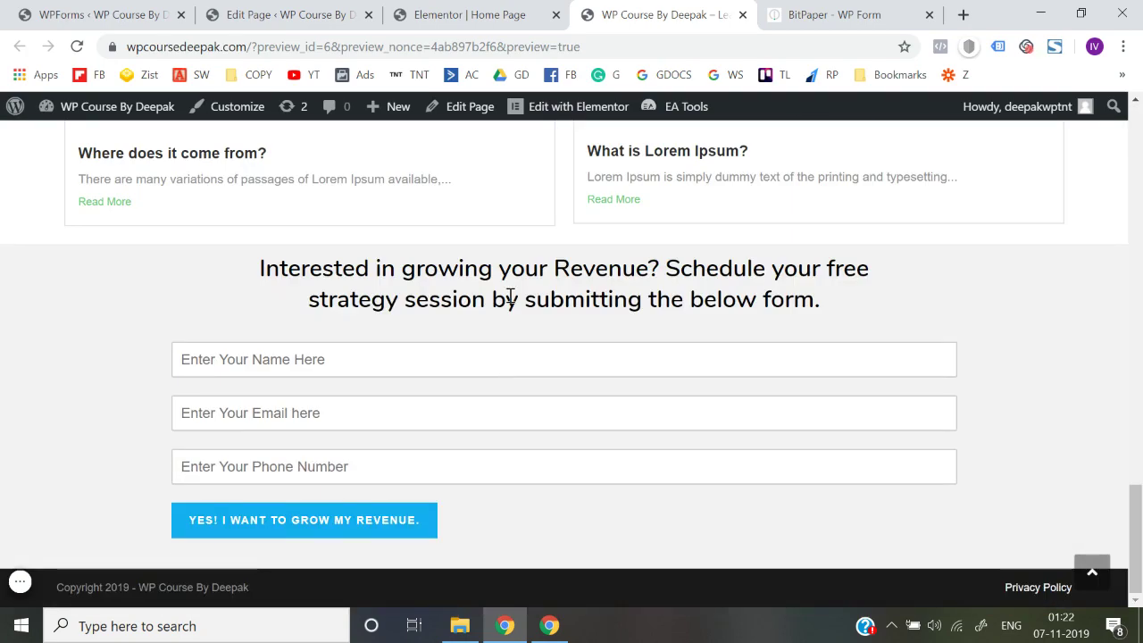
# Step: Move back and forth between the page top and the lead form to compare positions
pyautogui.press('Home')
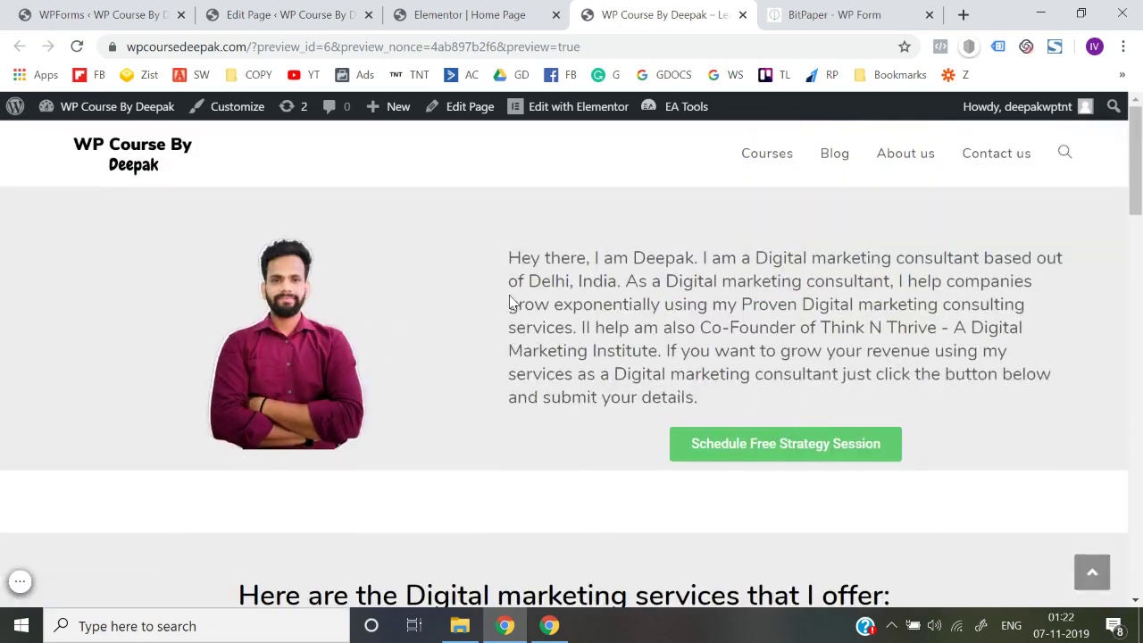
pyautogui.press('End')
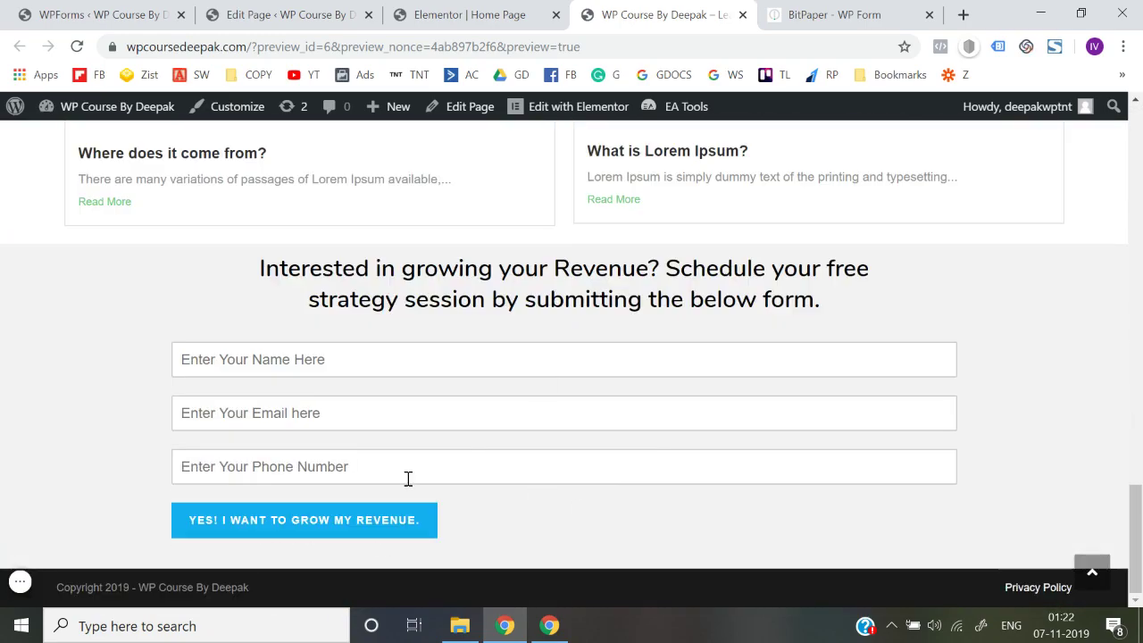
pyautogui.press('Home')
pyautogui.press('End')
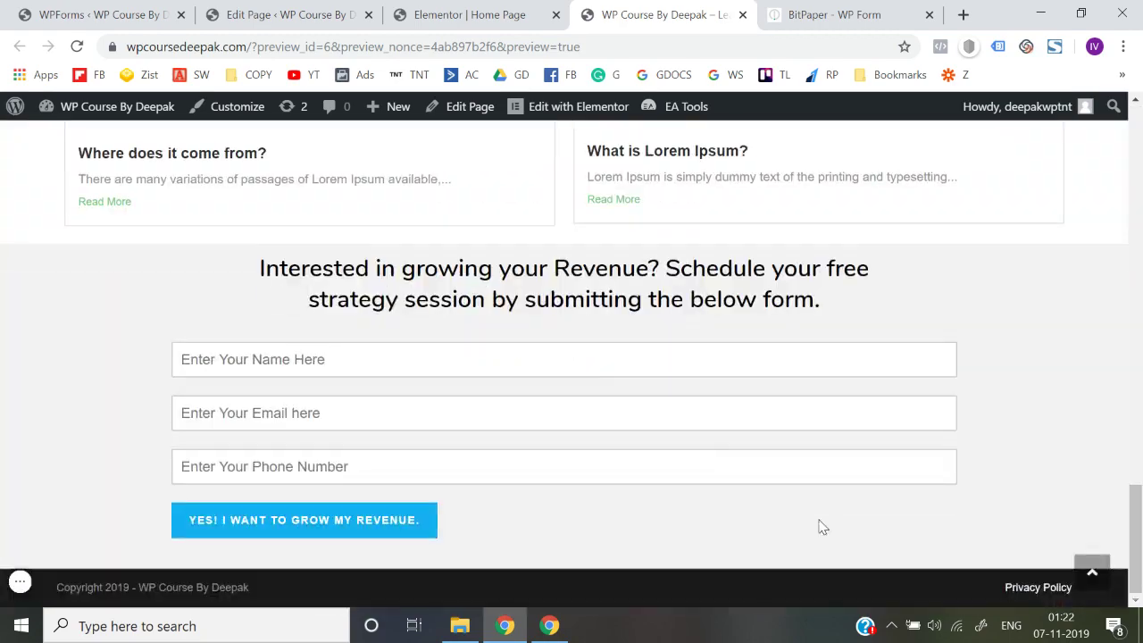
pyautogui.press('Home')
pyautogui.scroll(5, 804, 375)
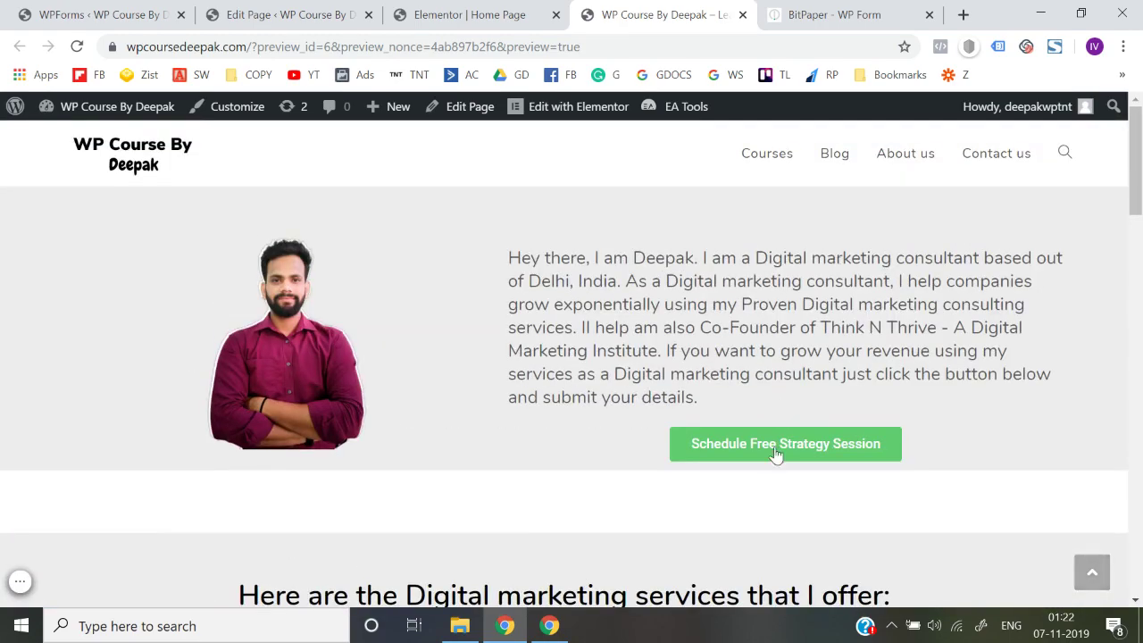
pyautogui.press('End')
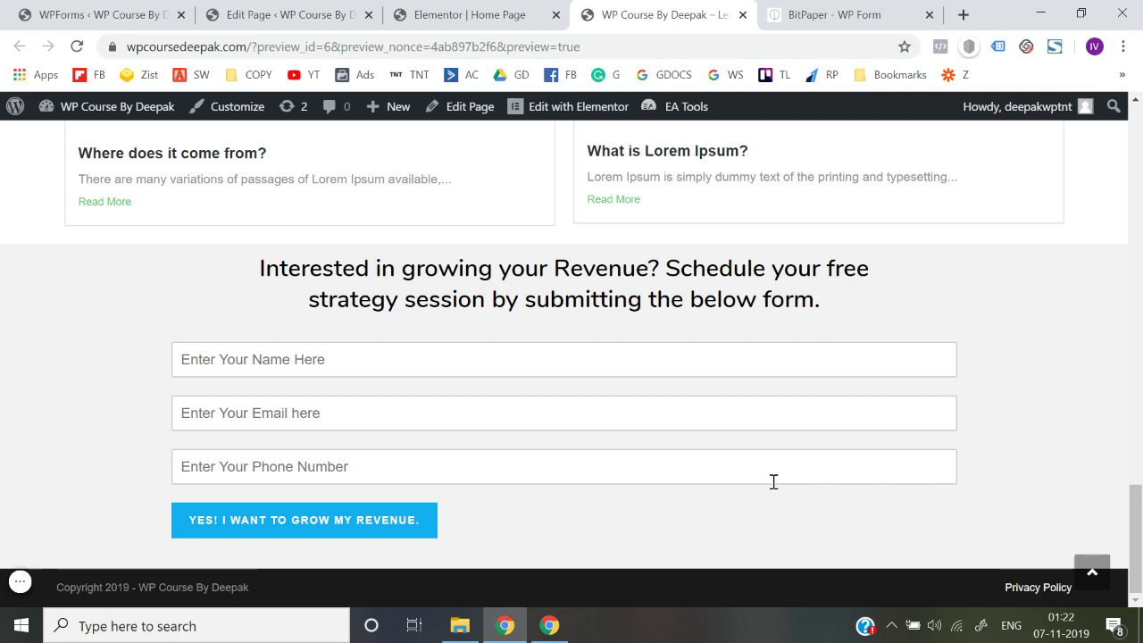
# Step: Try the form's Name field, dismiss the autofill suggestion, and recheck the top and form sections
pyautogui.click(607, 373)
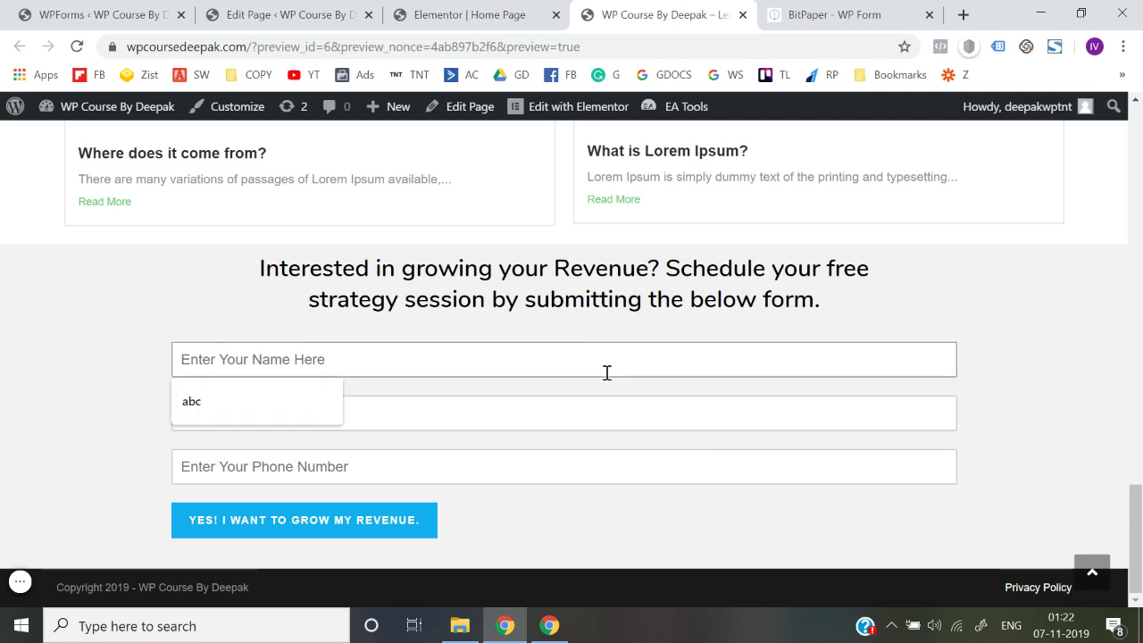
pyautogui.click(141, 327)
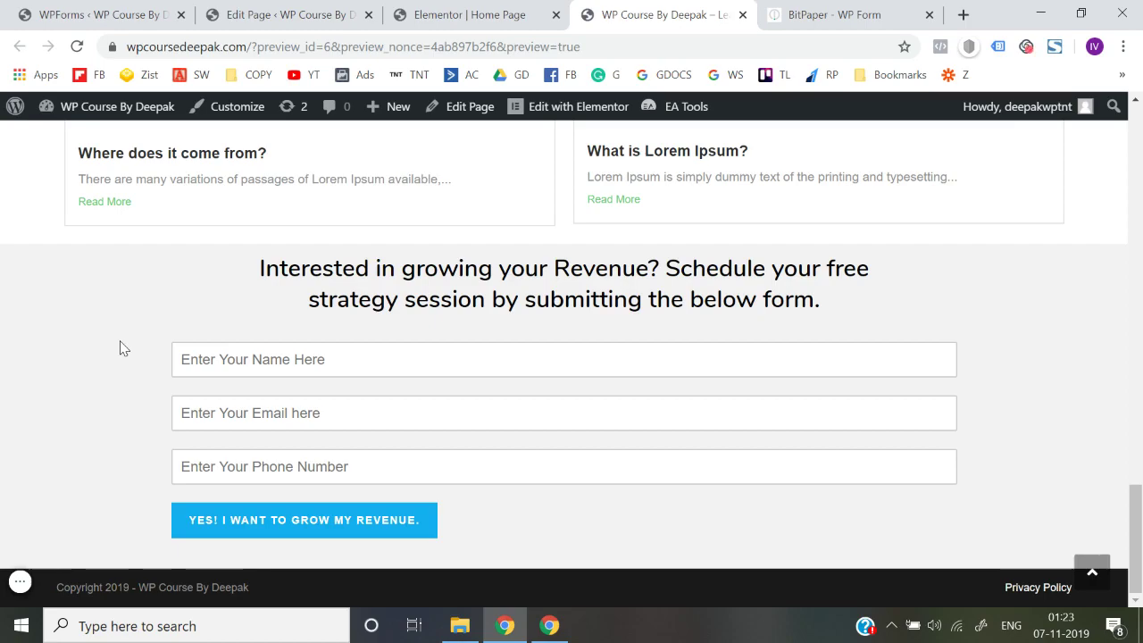
pyautogui.press('Home')
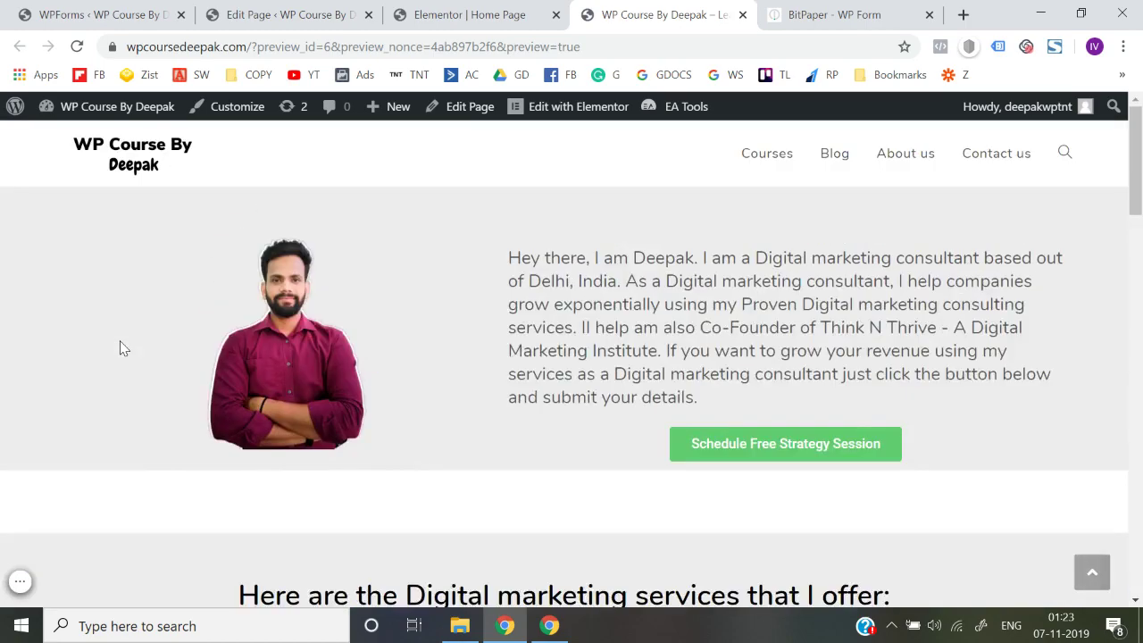
pyautogui.press('End')
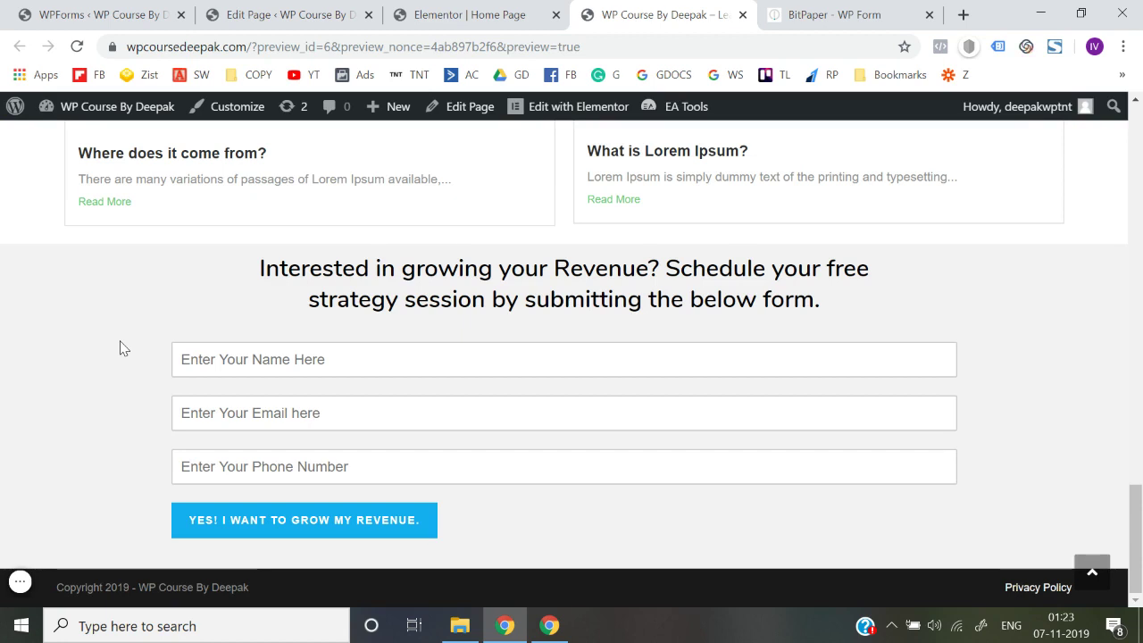
pyautogui.click(20, 584)
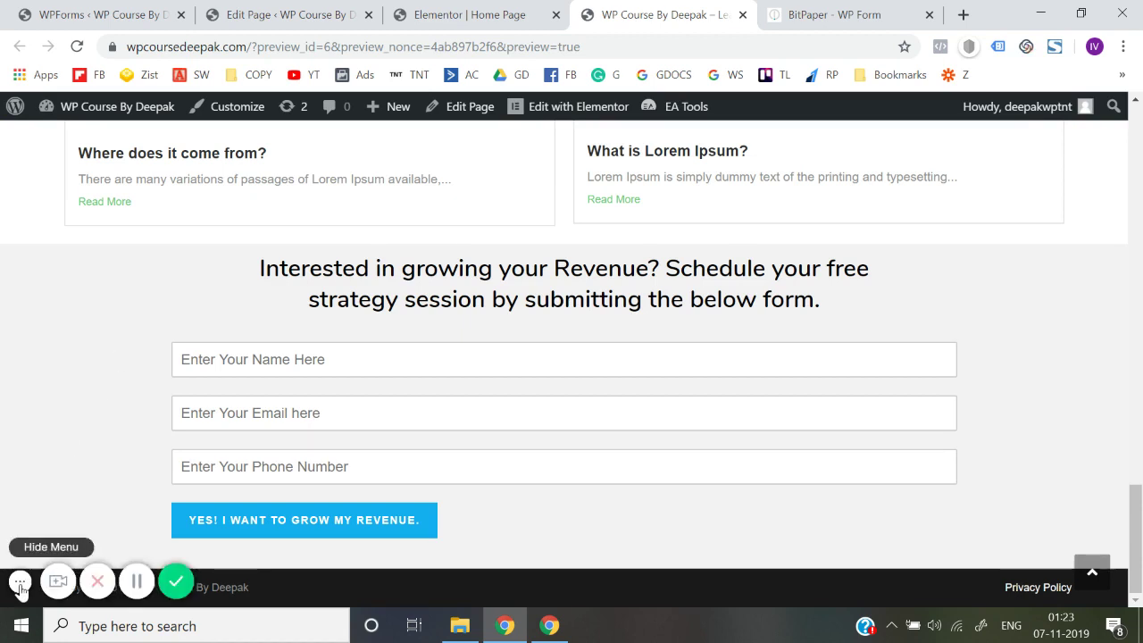